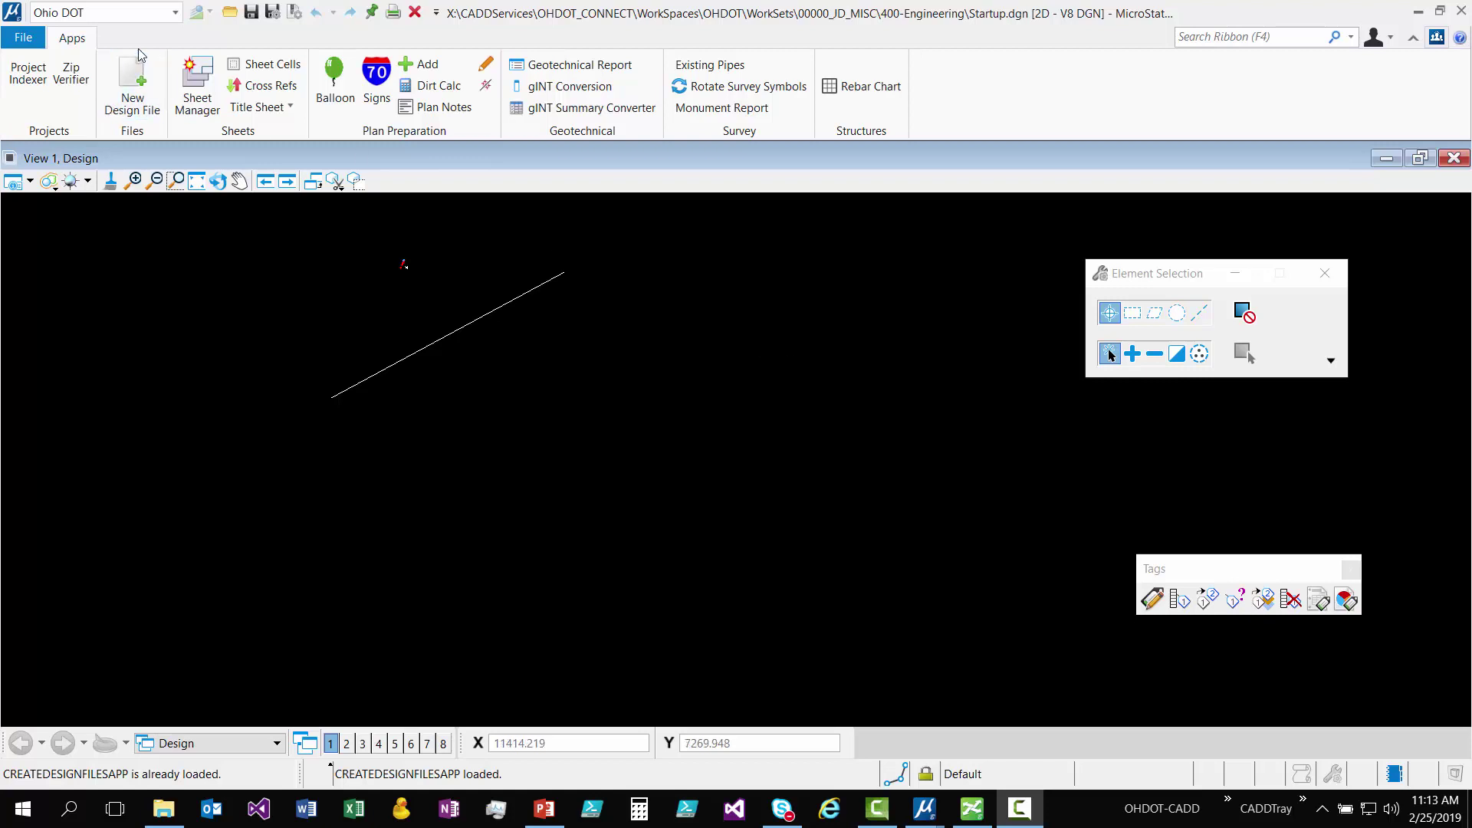
- Select the Ohio DOT workflow and start a new design file from Apps > Files
left_click(175, 15)
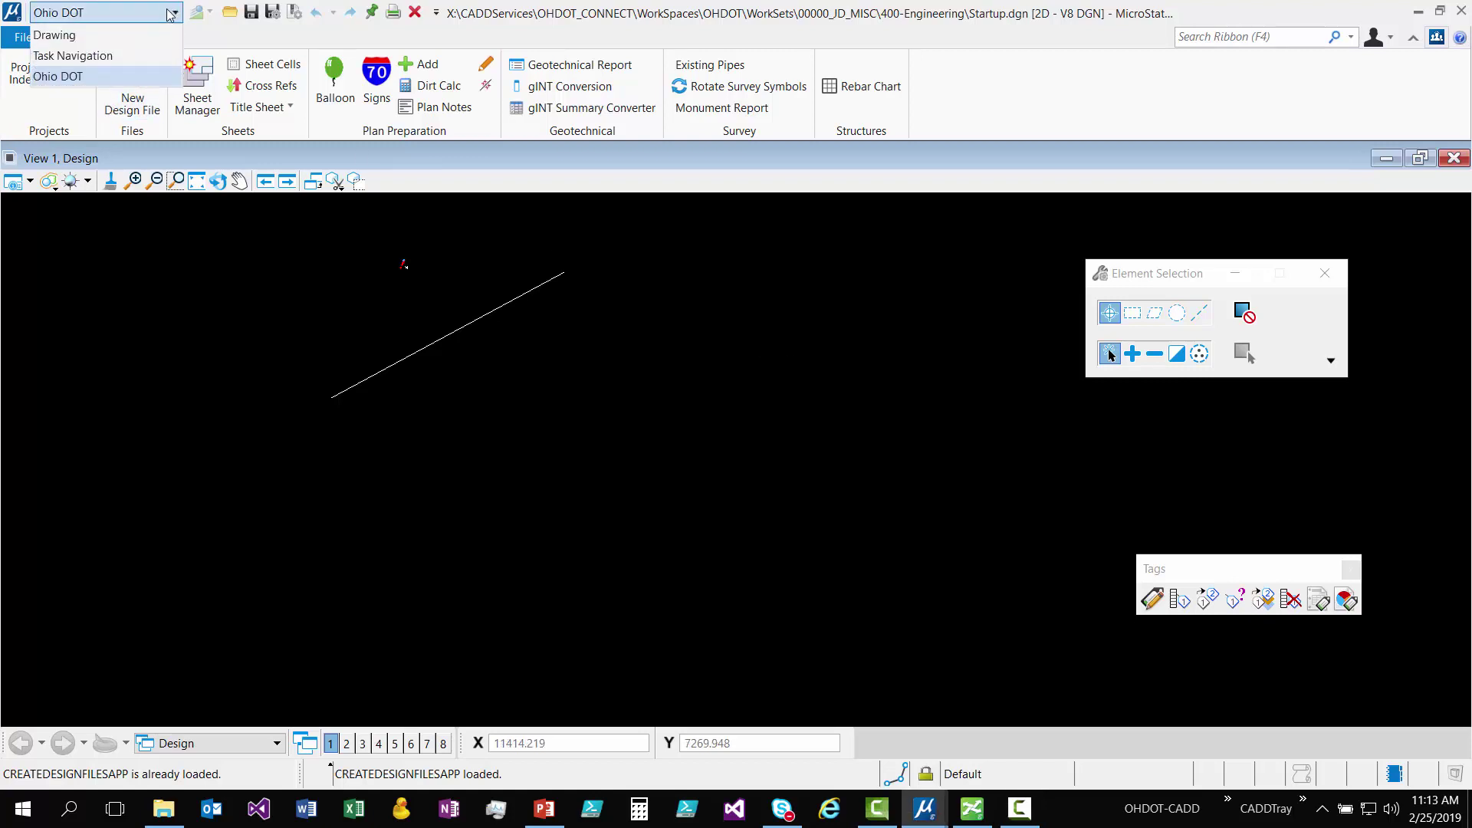
left_click(71, 79)
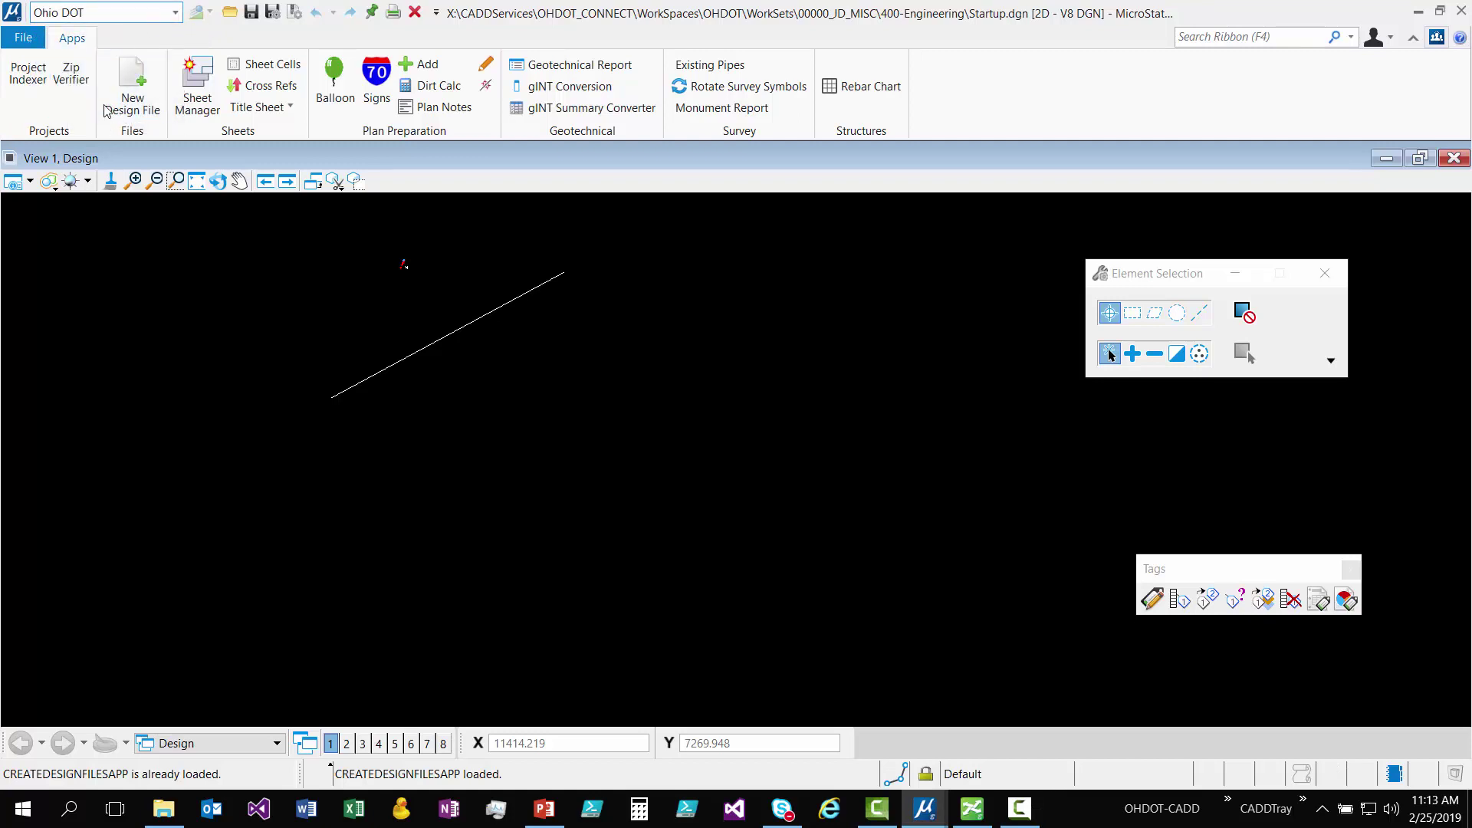
left_click(133, 87)
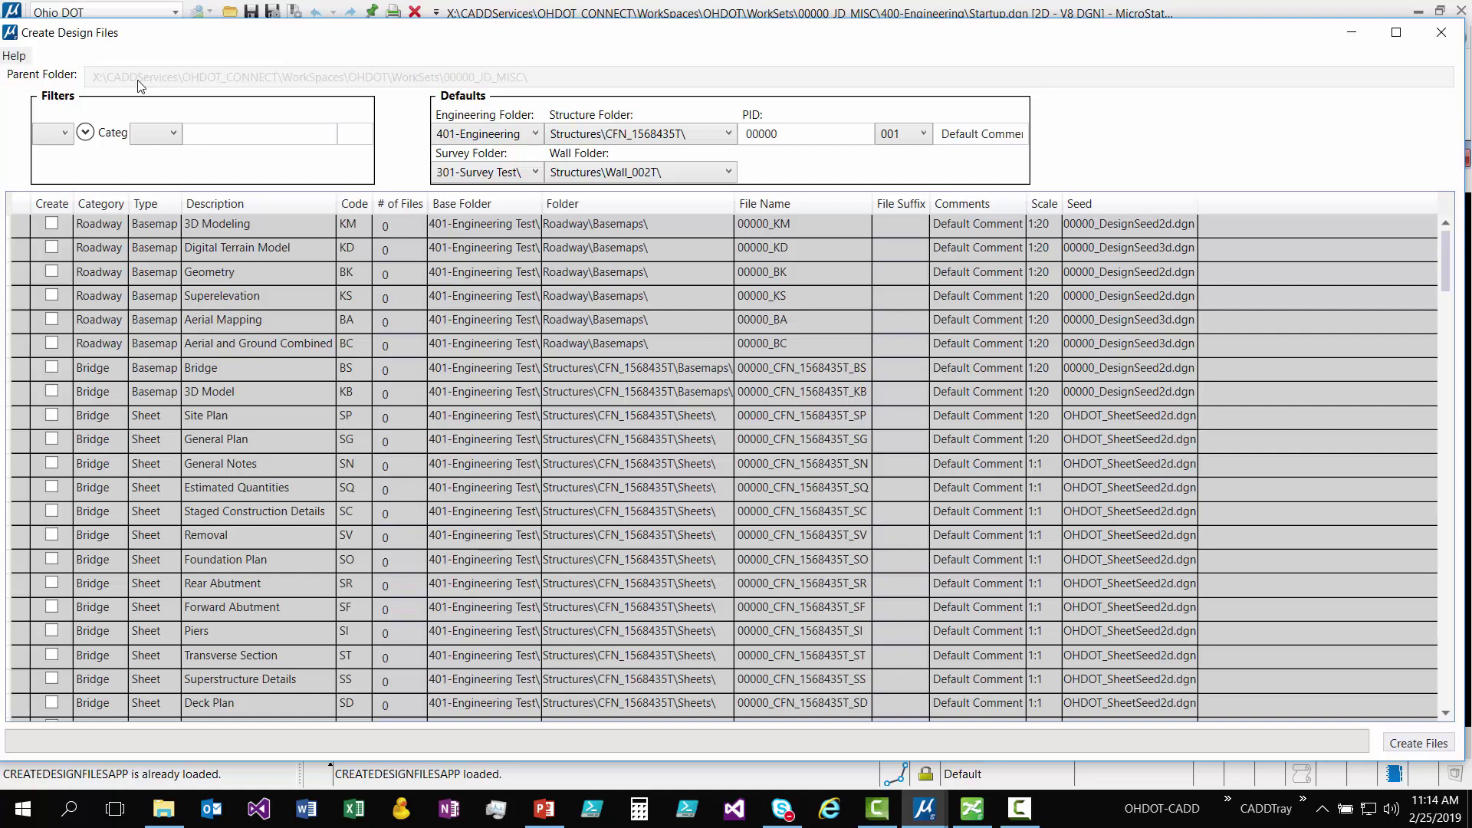
left_click_drag(175, 39, 192, 36)
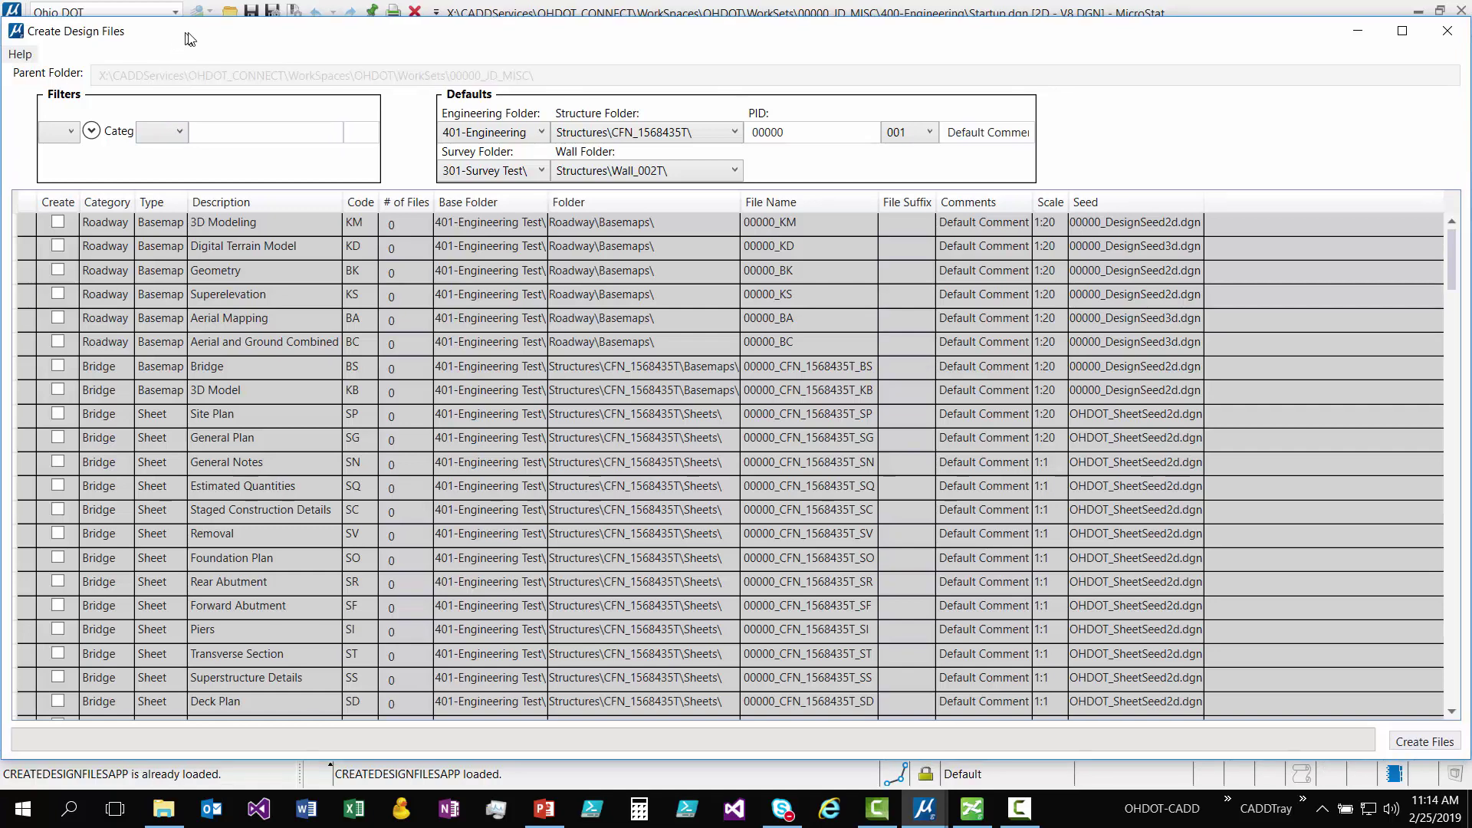
left_click(29, 53)
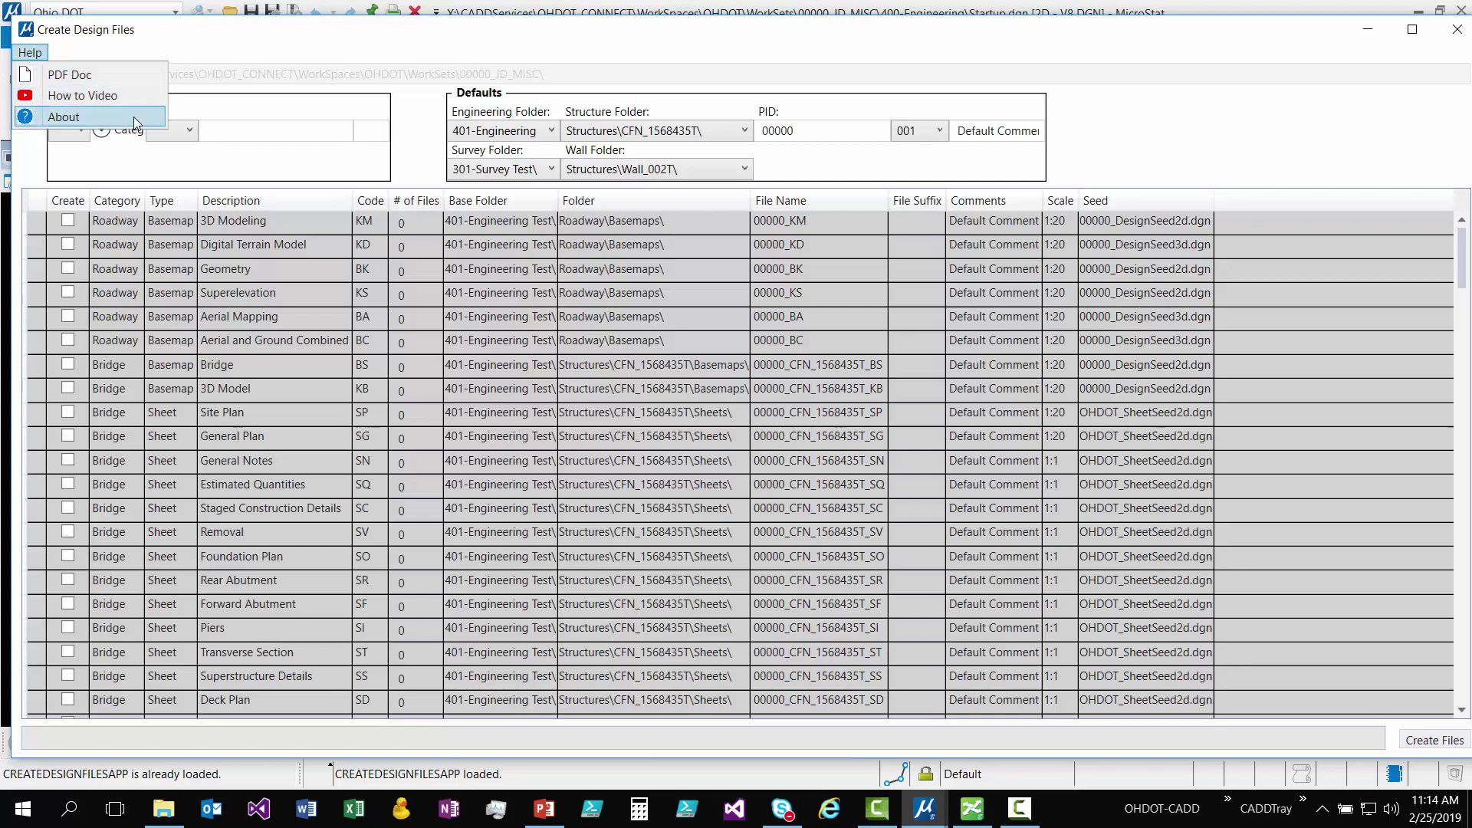
left_click(246, 34)
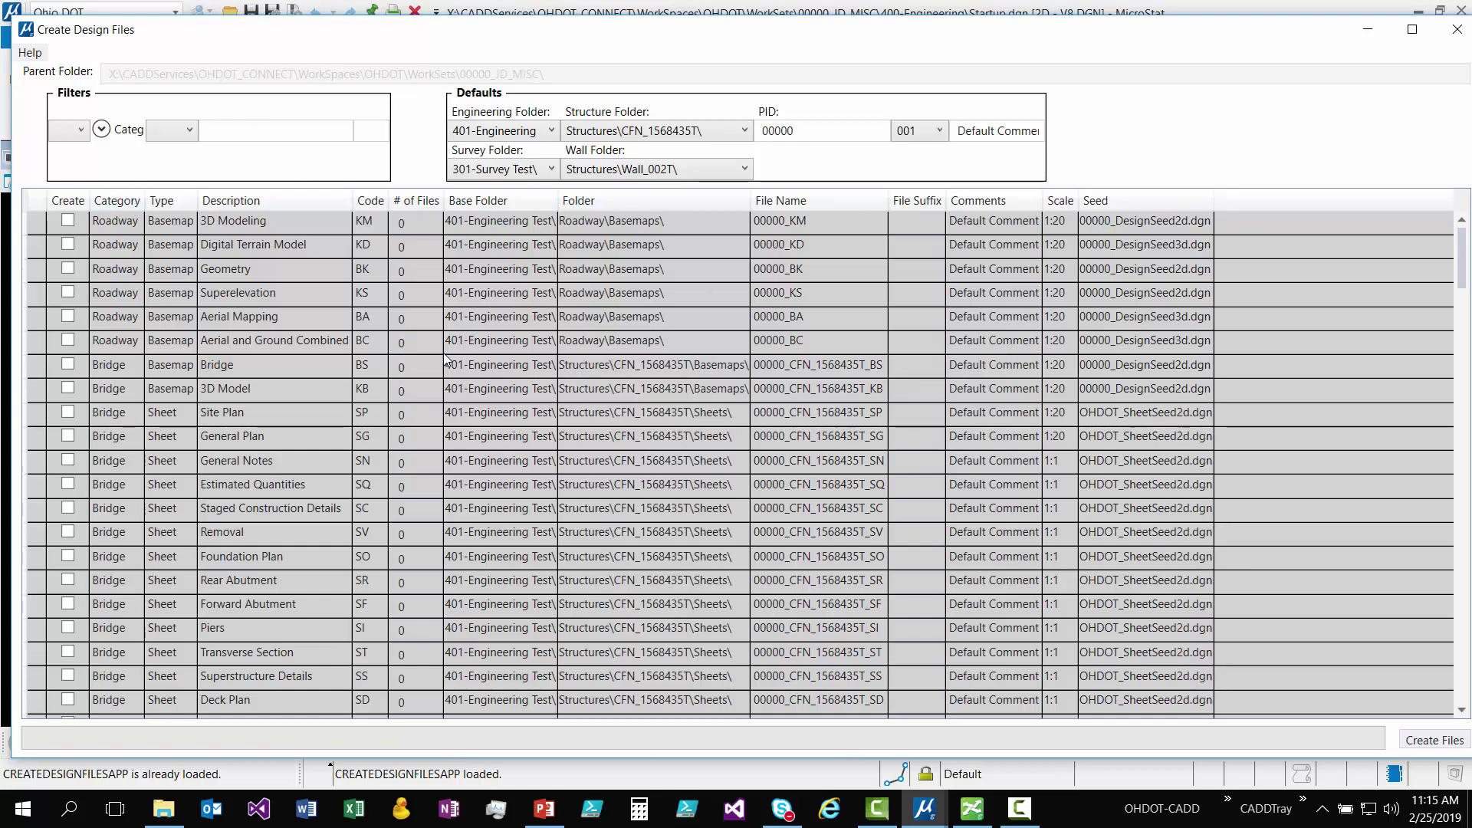
left_click(419, 365)
scroll(428, 364, "down", 1)
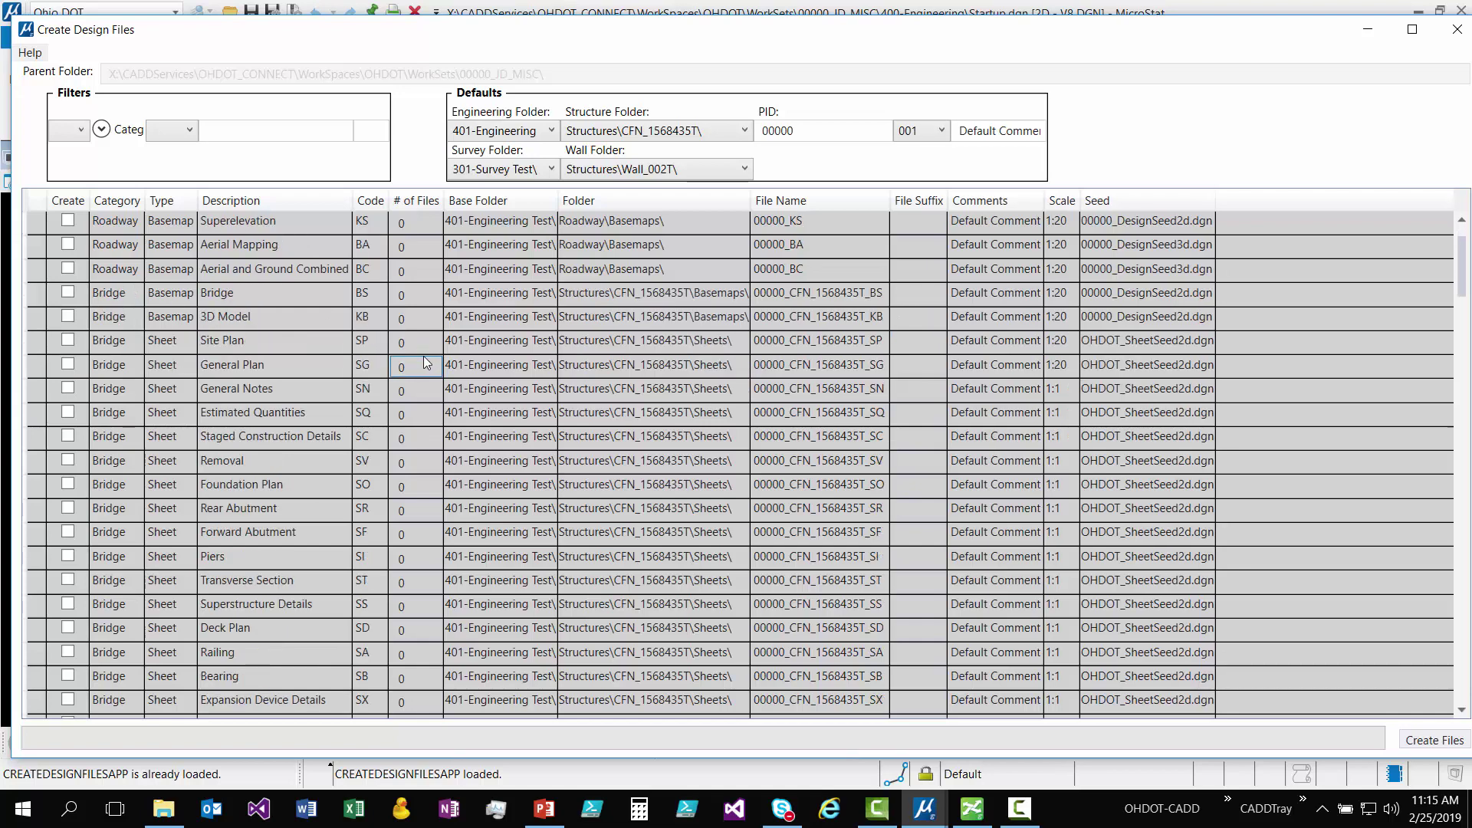
scroll(427, 364, "down", 4)
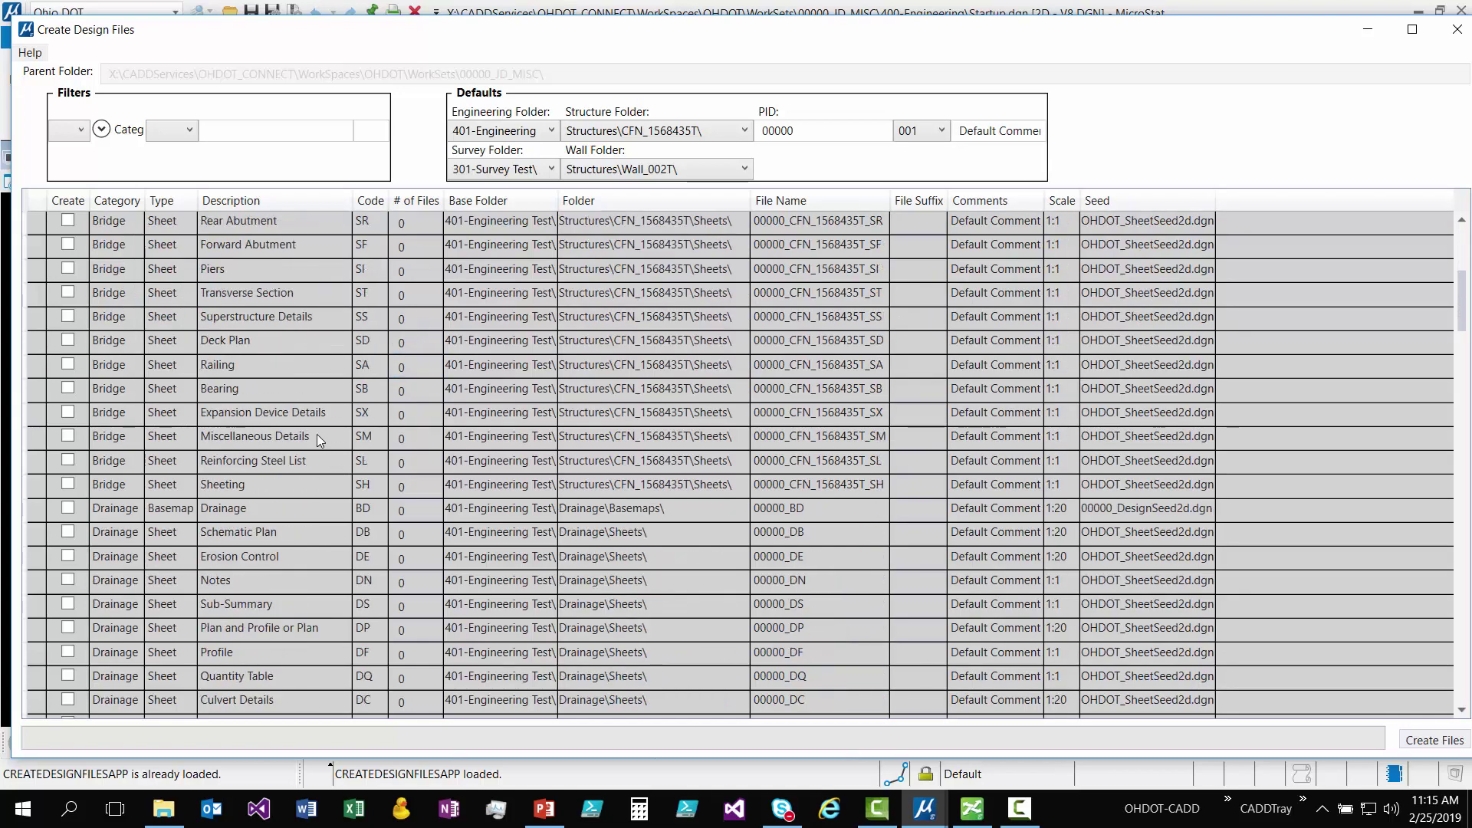
scroll(309, 430, "up", 5)
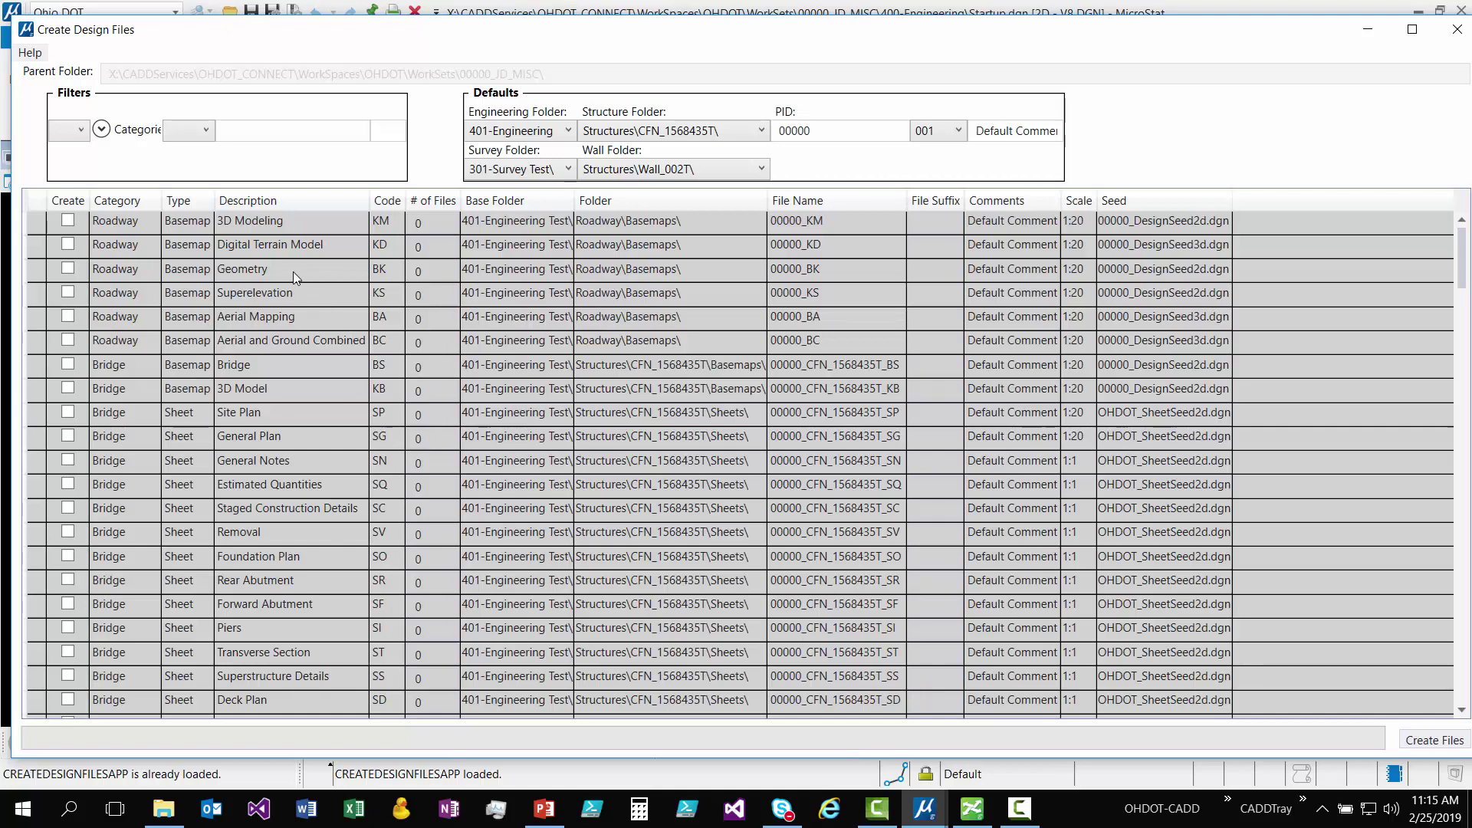
scroll(264, 297, "down", 2)
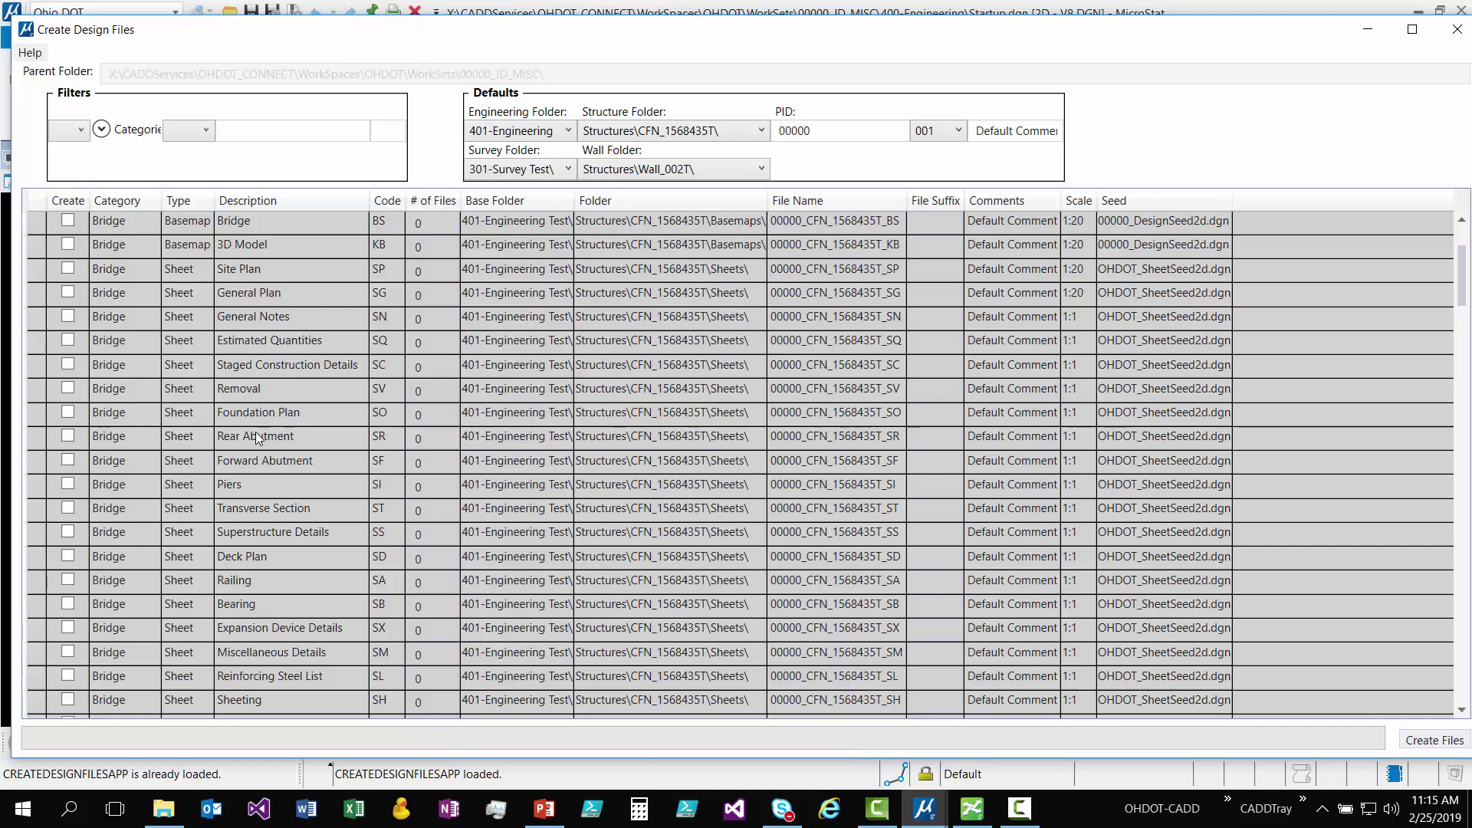
scroll(382, 418, "up", 2)
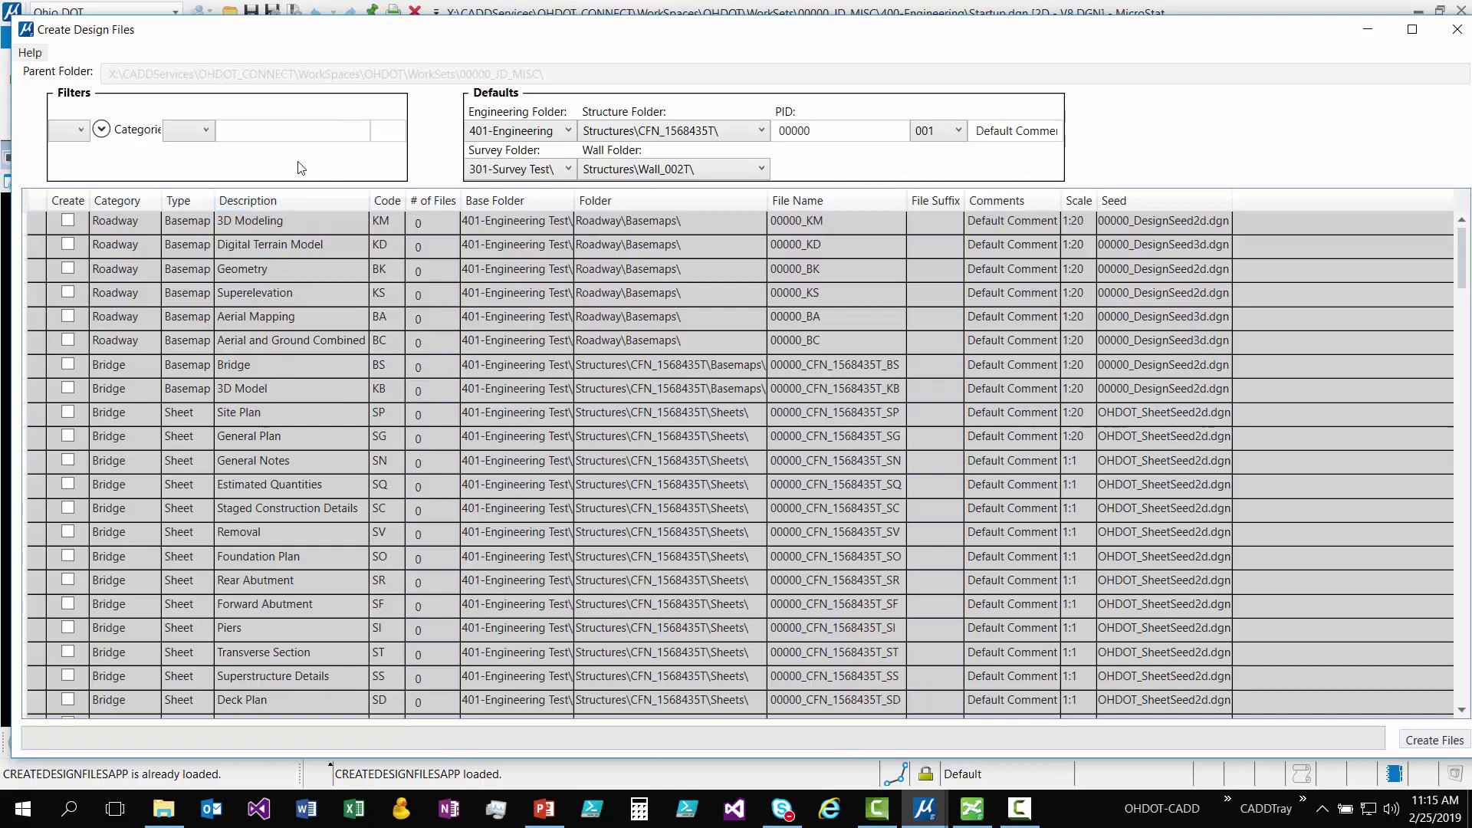
left_click(259, 135)
- Widen the Category, Type and Base Folder columns, then tick Digital Terrain Model for creation
left_click(345, 128)
left_click_drag(217, 201, 156, 197)
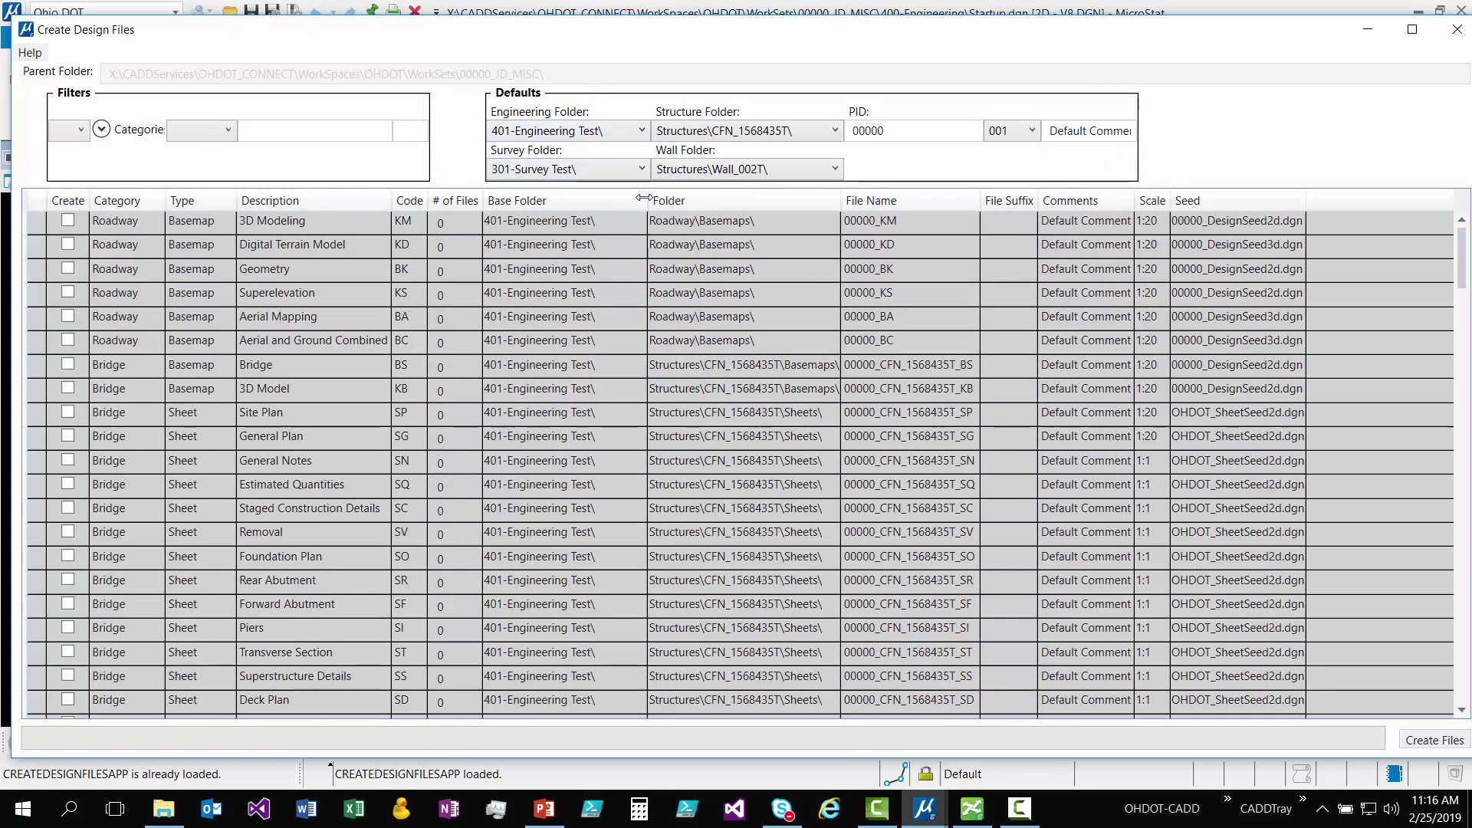
left_click_drag(641, 199, 641, 200)
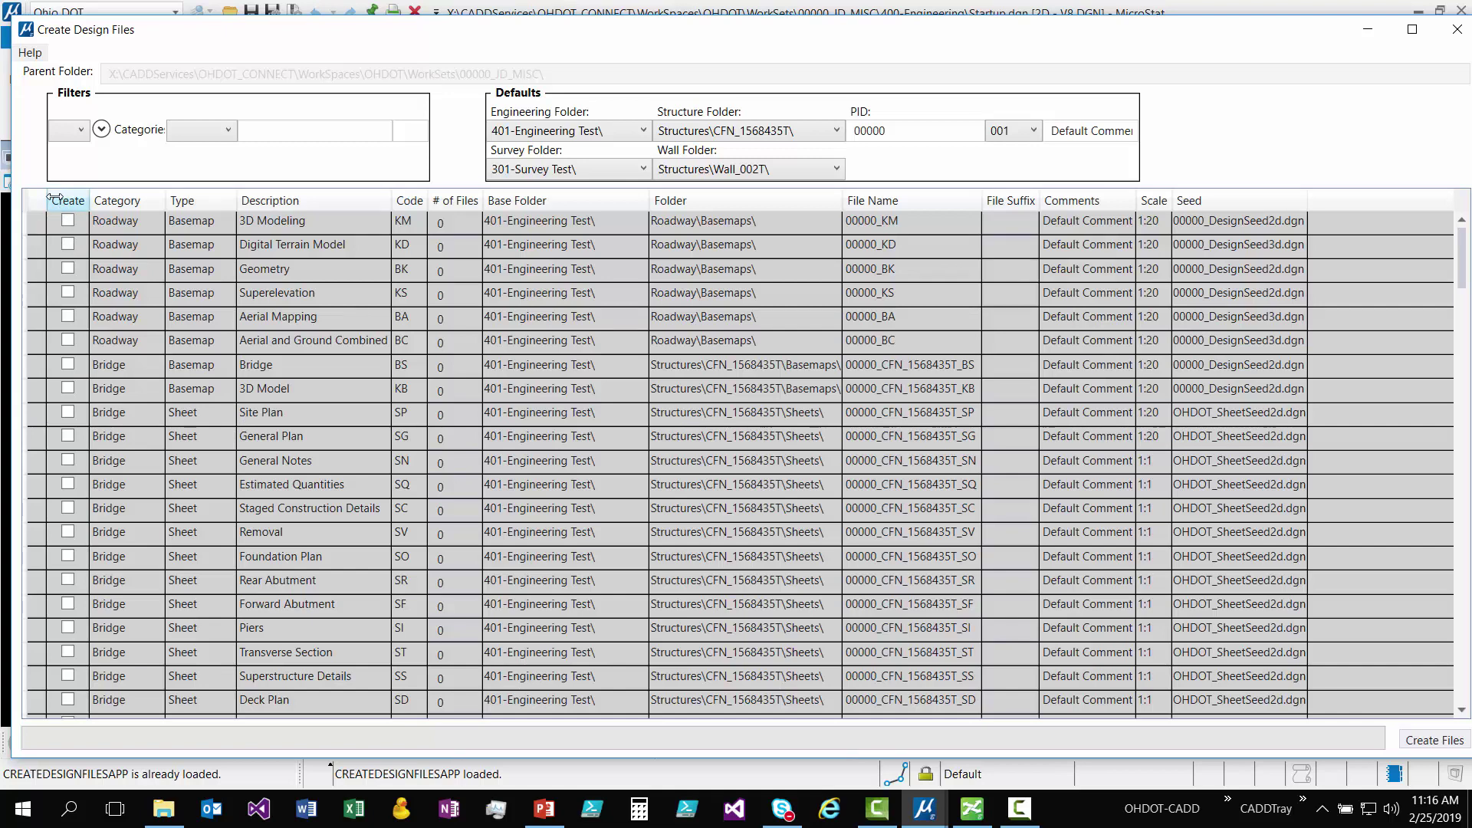
left_click(68, 244)
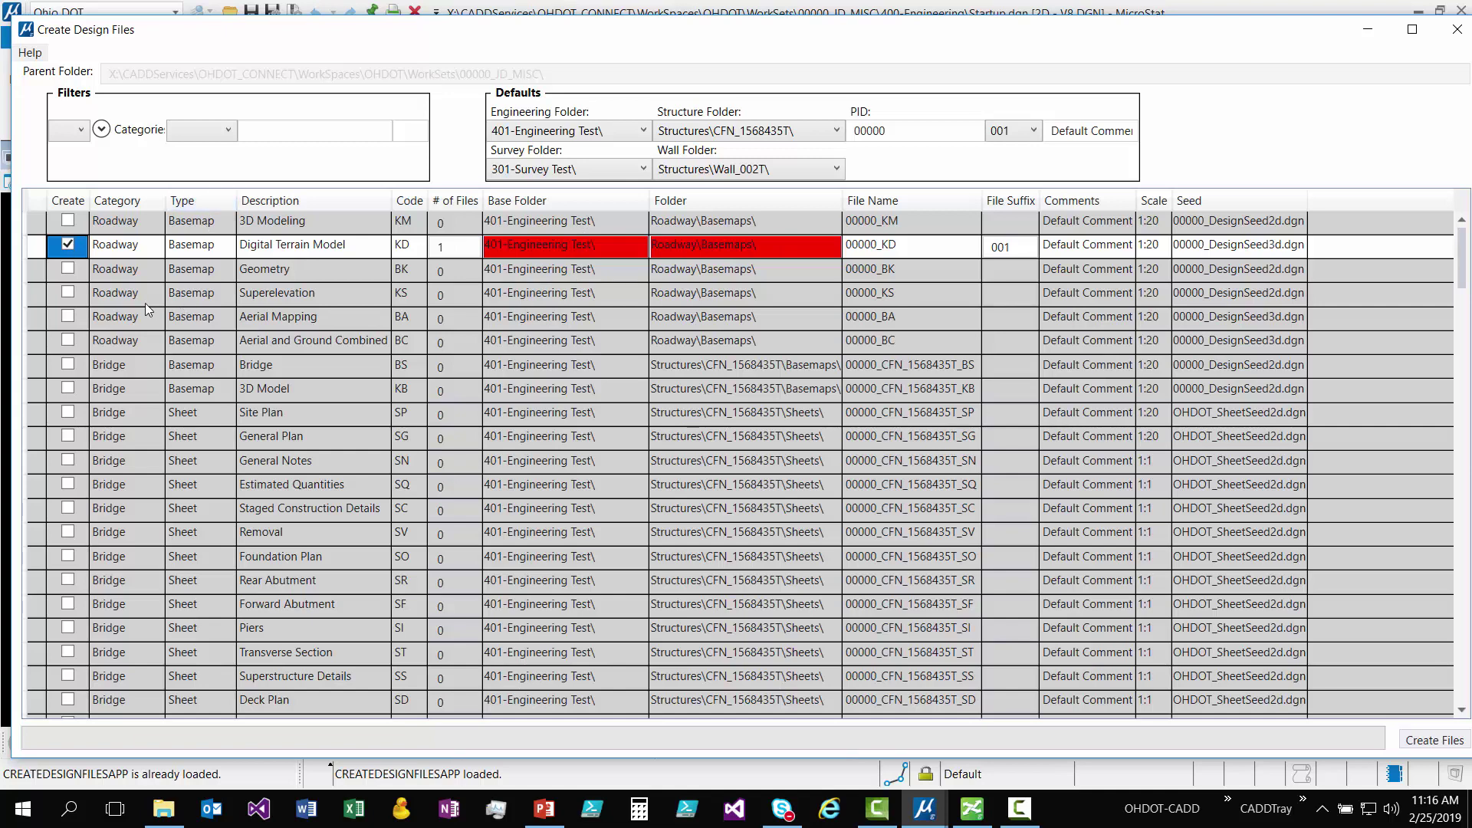
- Tick the Bridge Site Plan sheet for creation
left_click(82, 130)
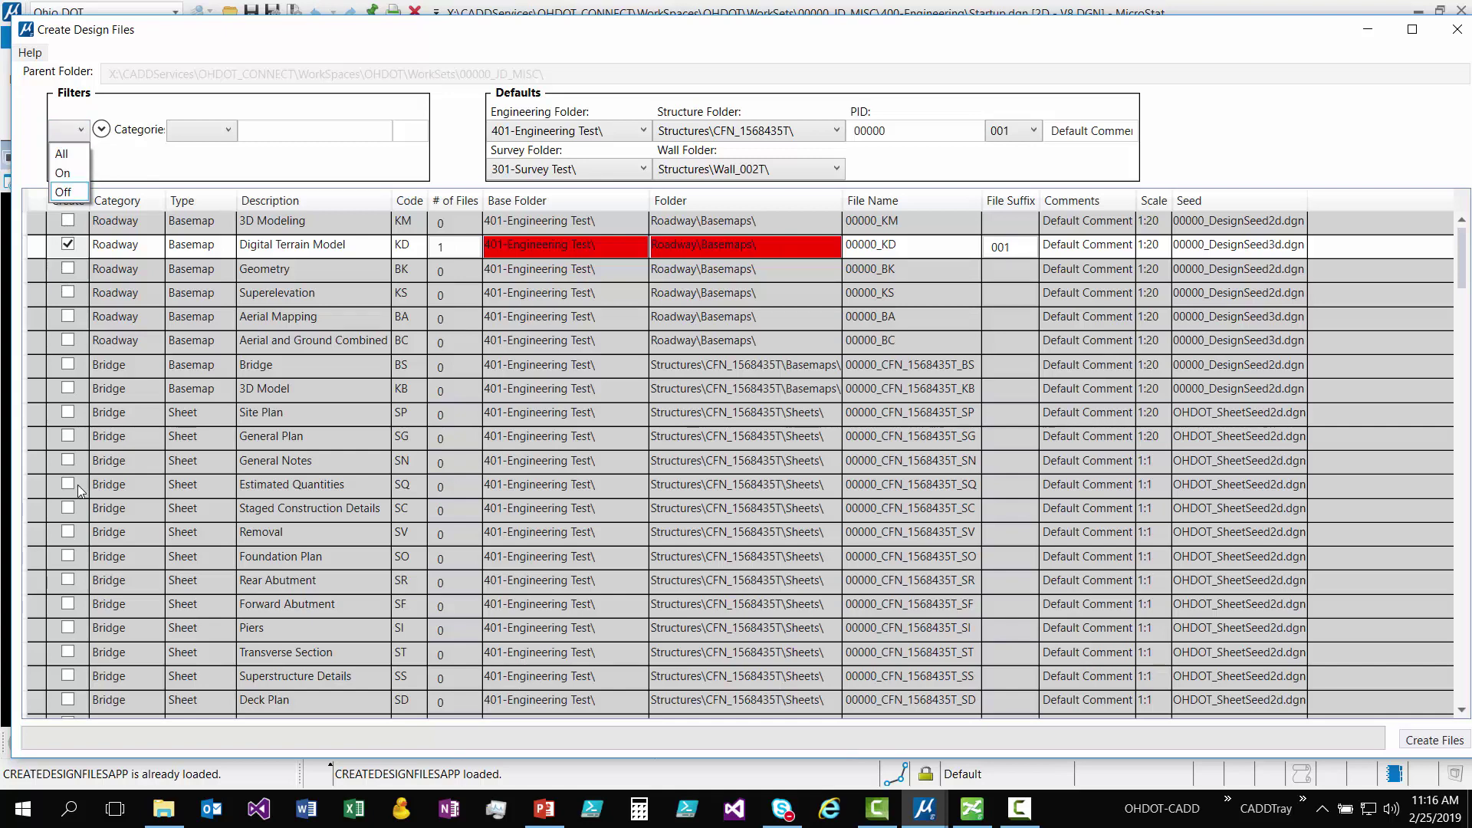
left_click(71, 334)
left_click(72, 412)
left_click(67, 412)
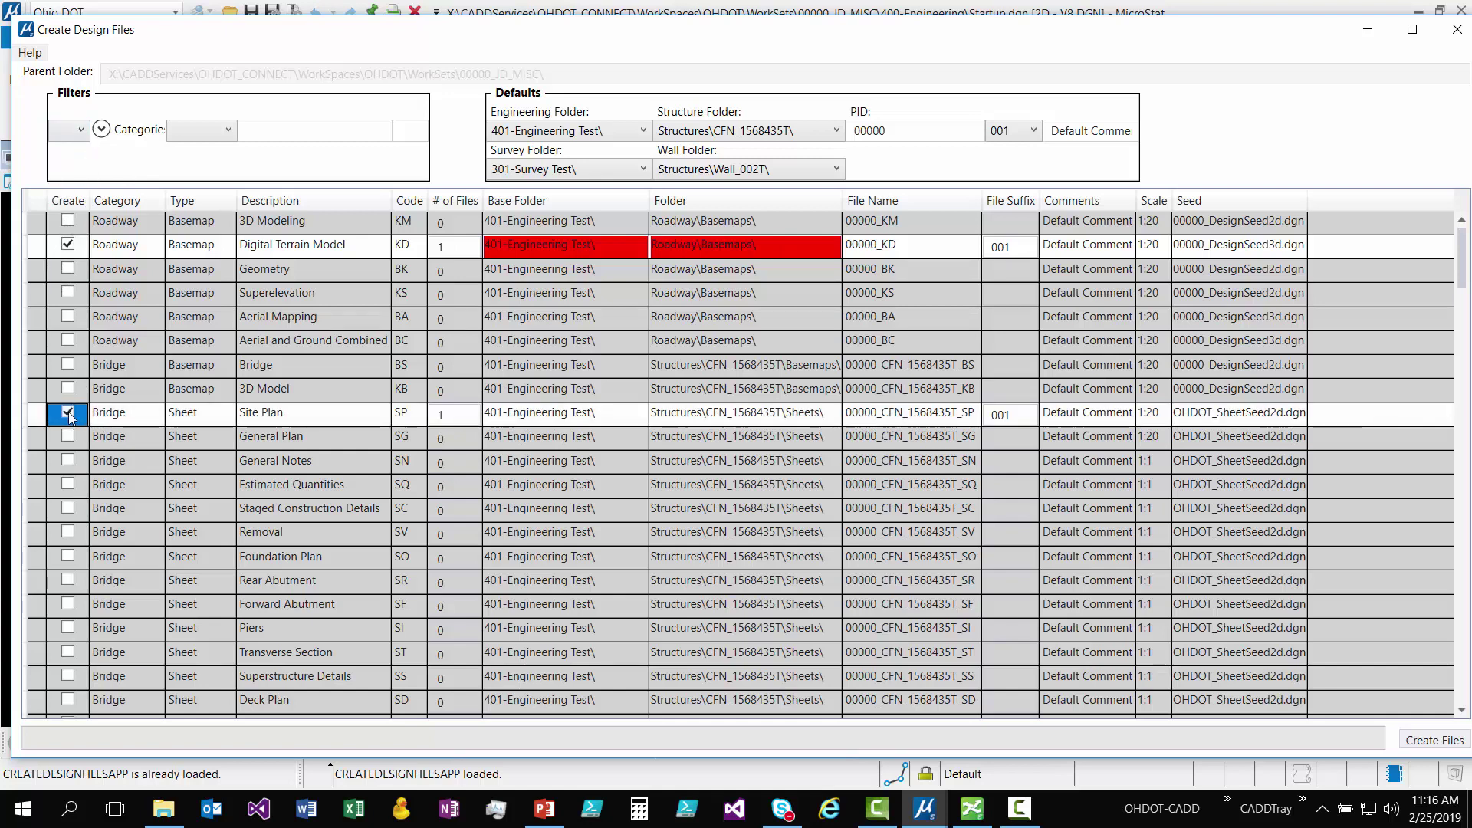
- Filter the list to only checked files, then show all rows again
left_click(73, 129)
left_click(69, 173)
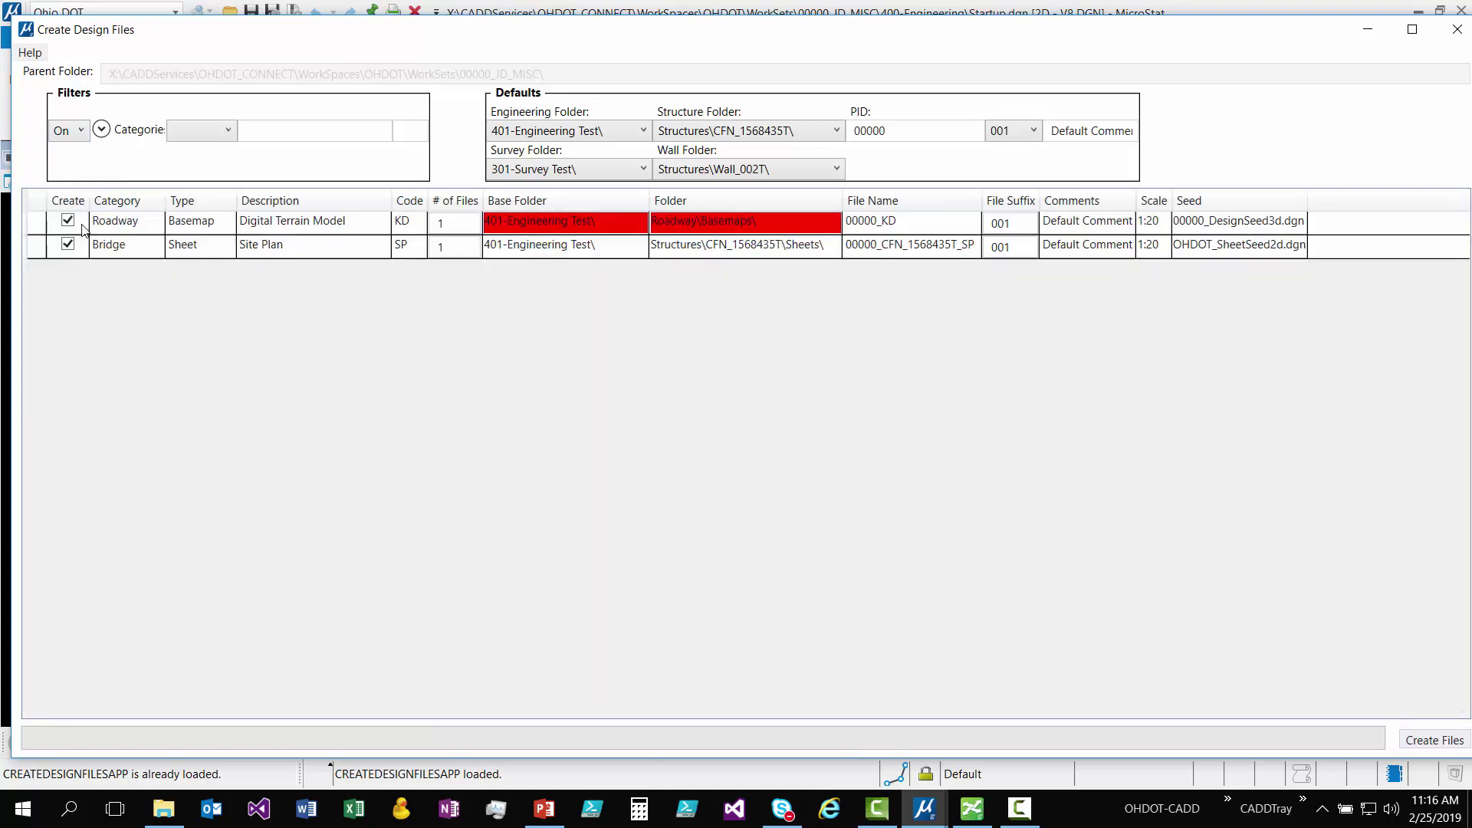
left_click(68, 155)
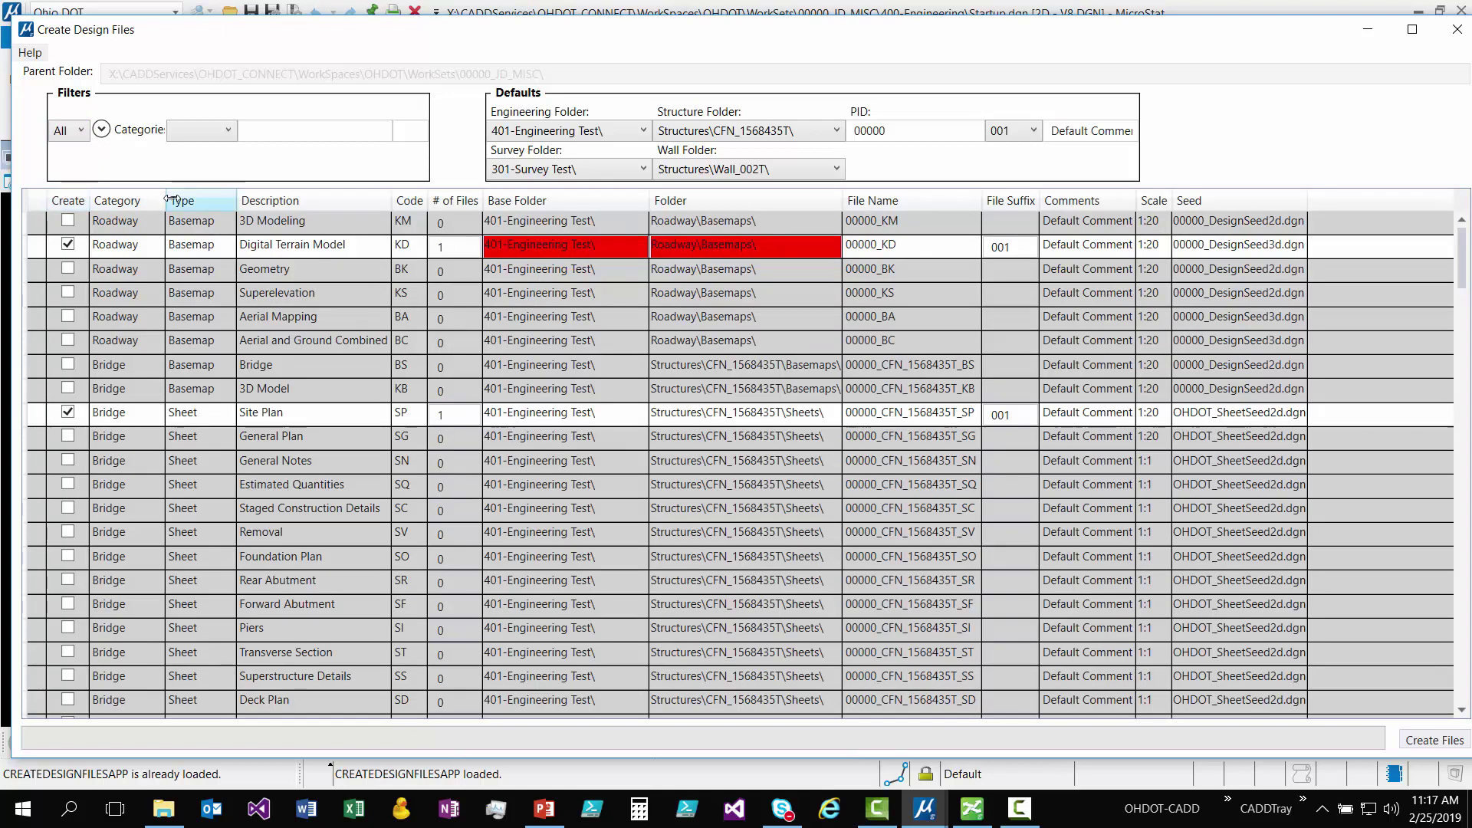
- Widen the Category column and filter the list to Roadway, Drainage, Landscaping and MOT
left_click_drag(165, 196, 200, 196)
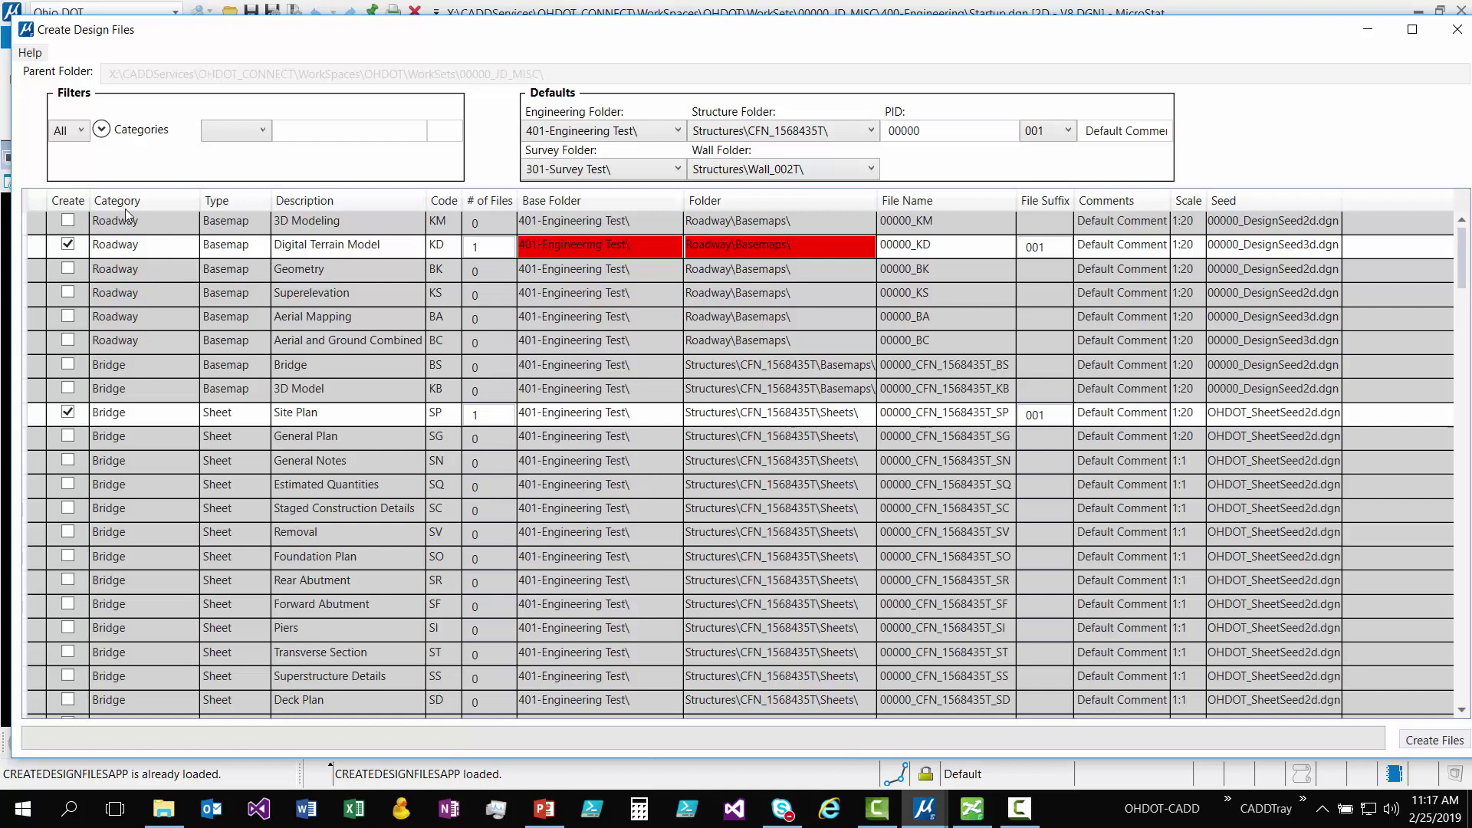
scroll(149, 388, "down", 7)
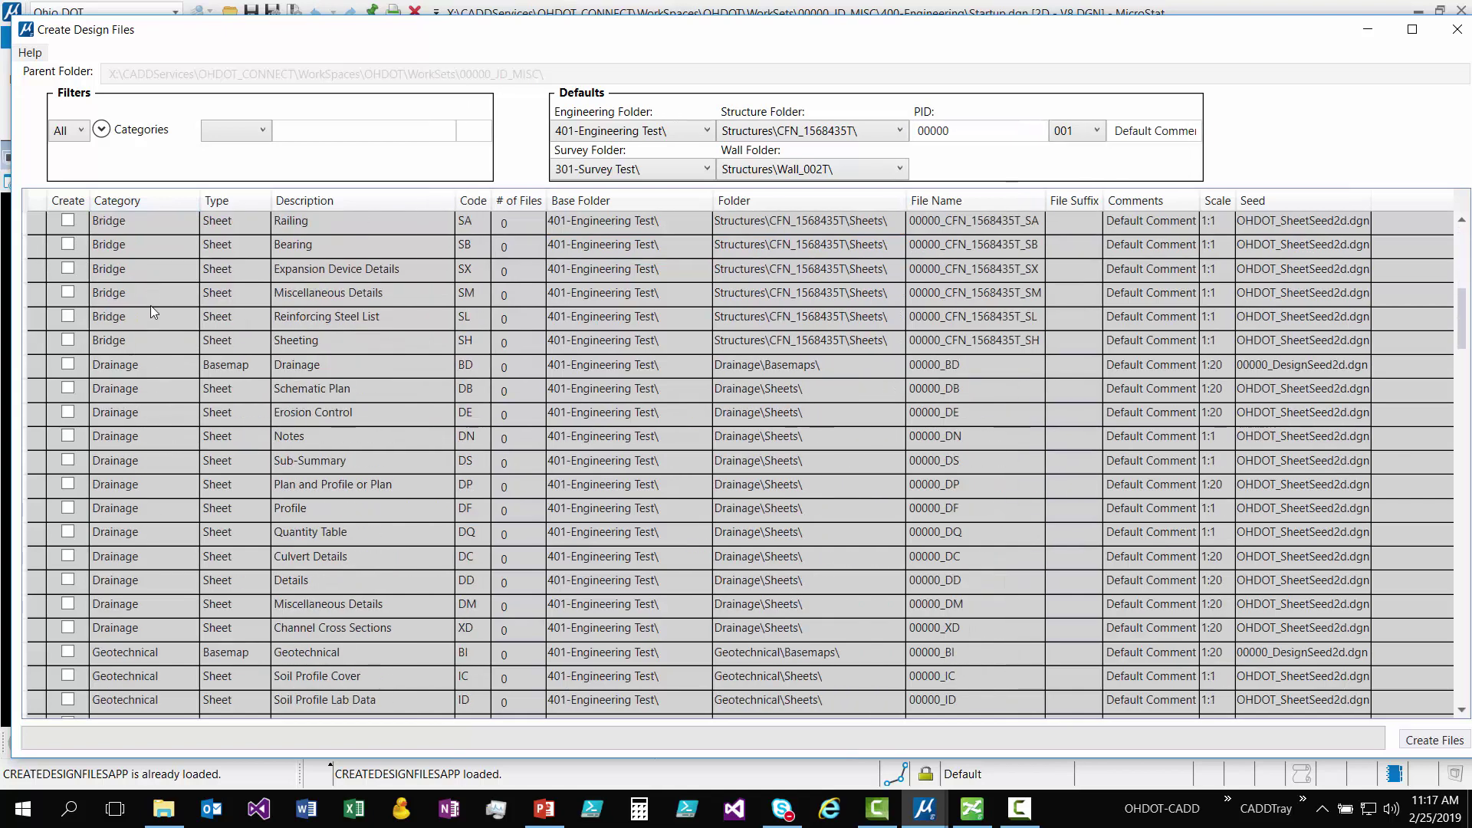
scroll(186, 467, "down", 2)
scroll(185, 467, "up", 9)
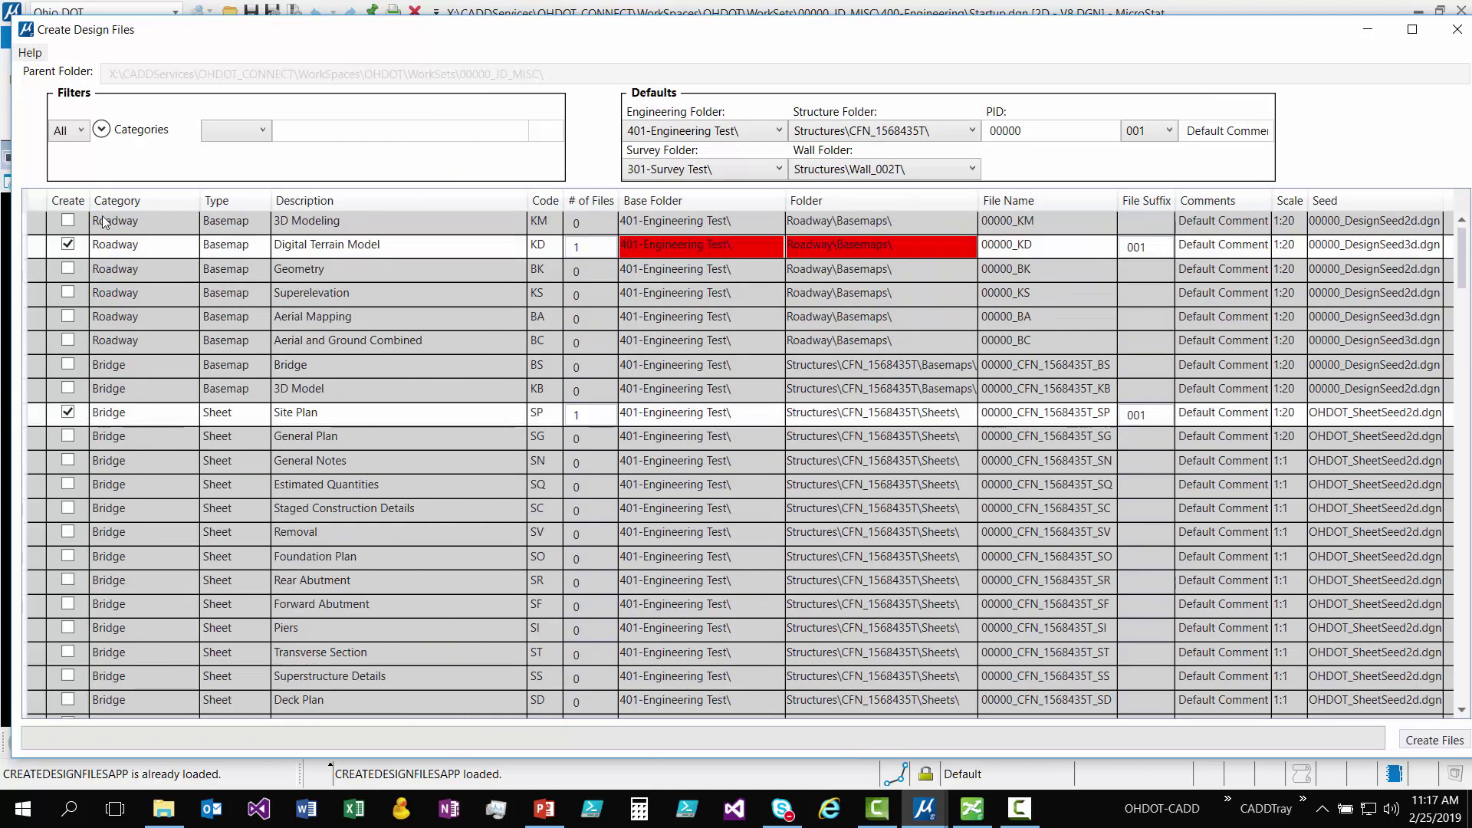
left_click(102, 129)
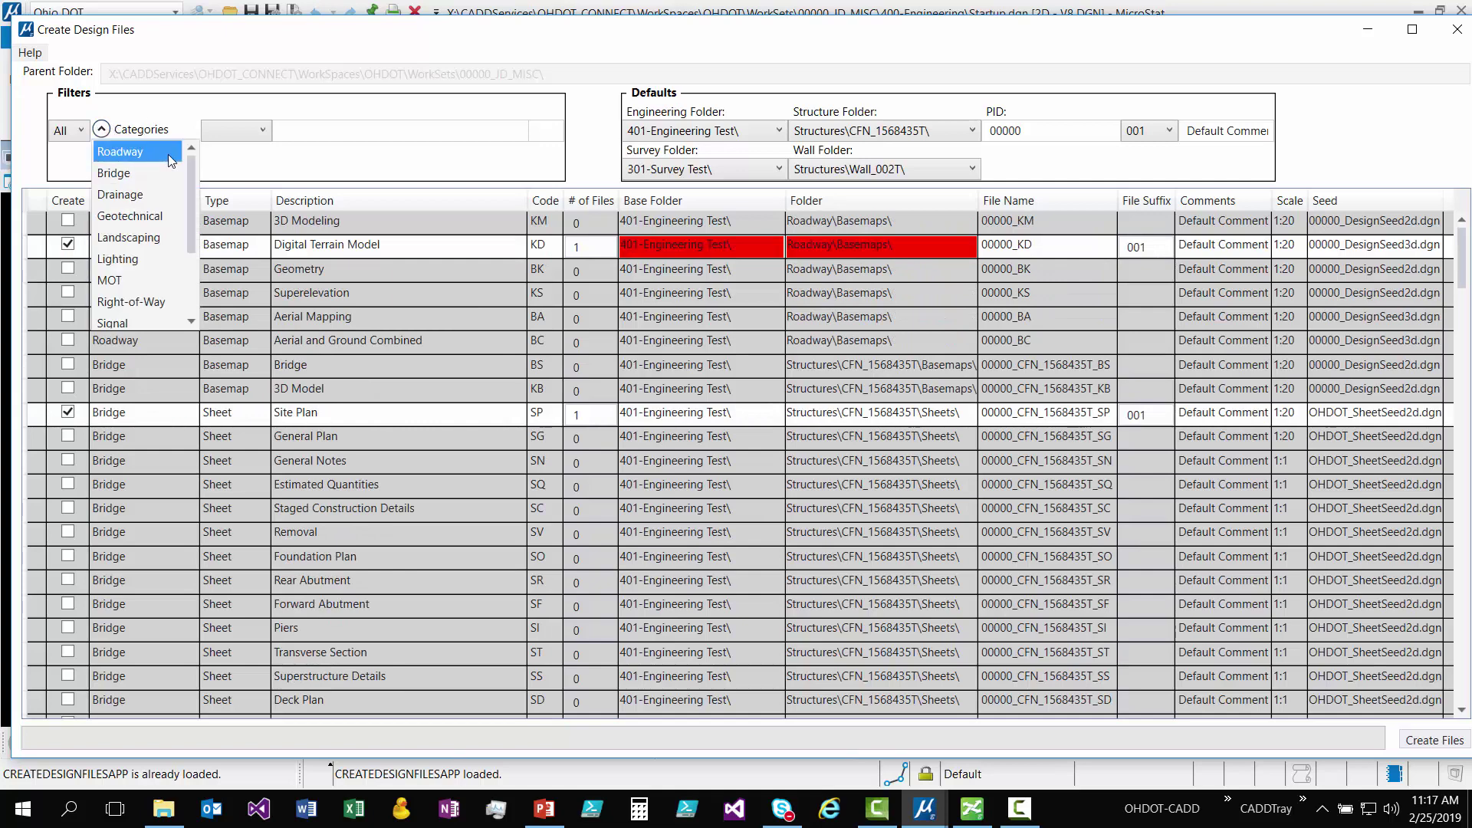
left_click(126, 194)
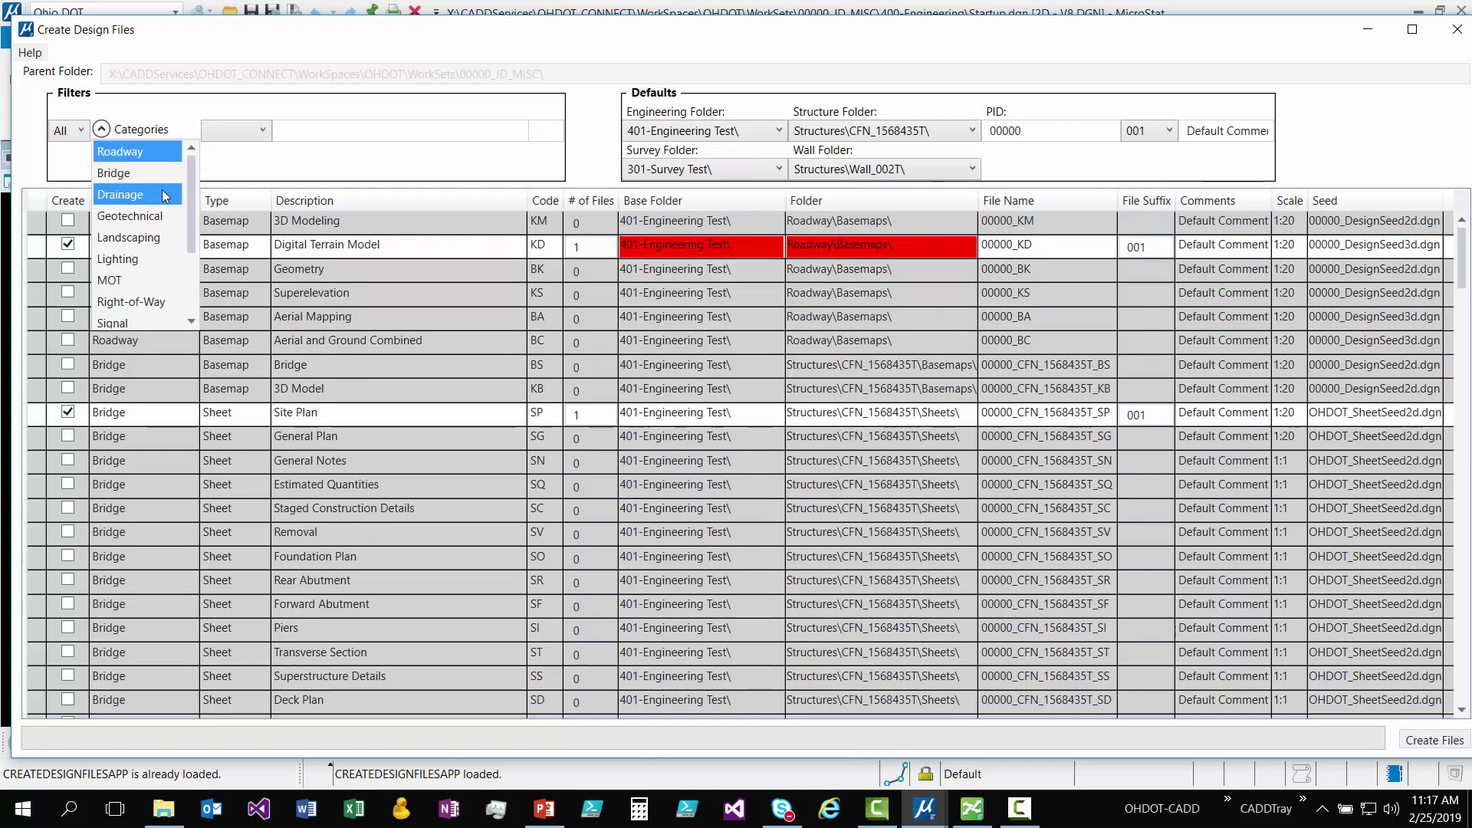
left_click(138, 238)
left_click(115, 281)
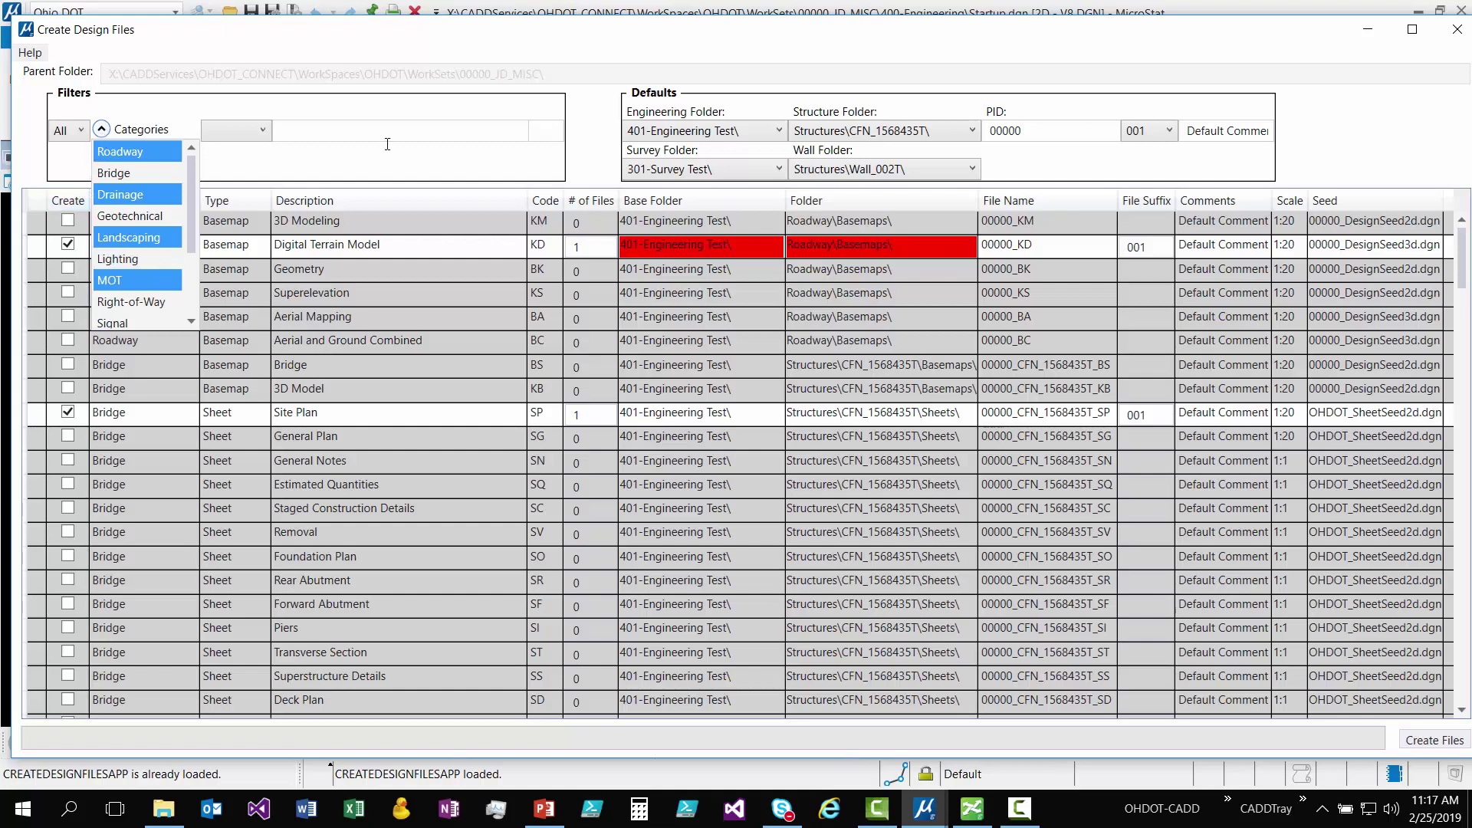
left_click(603, 165)
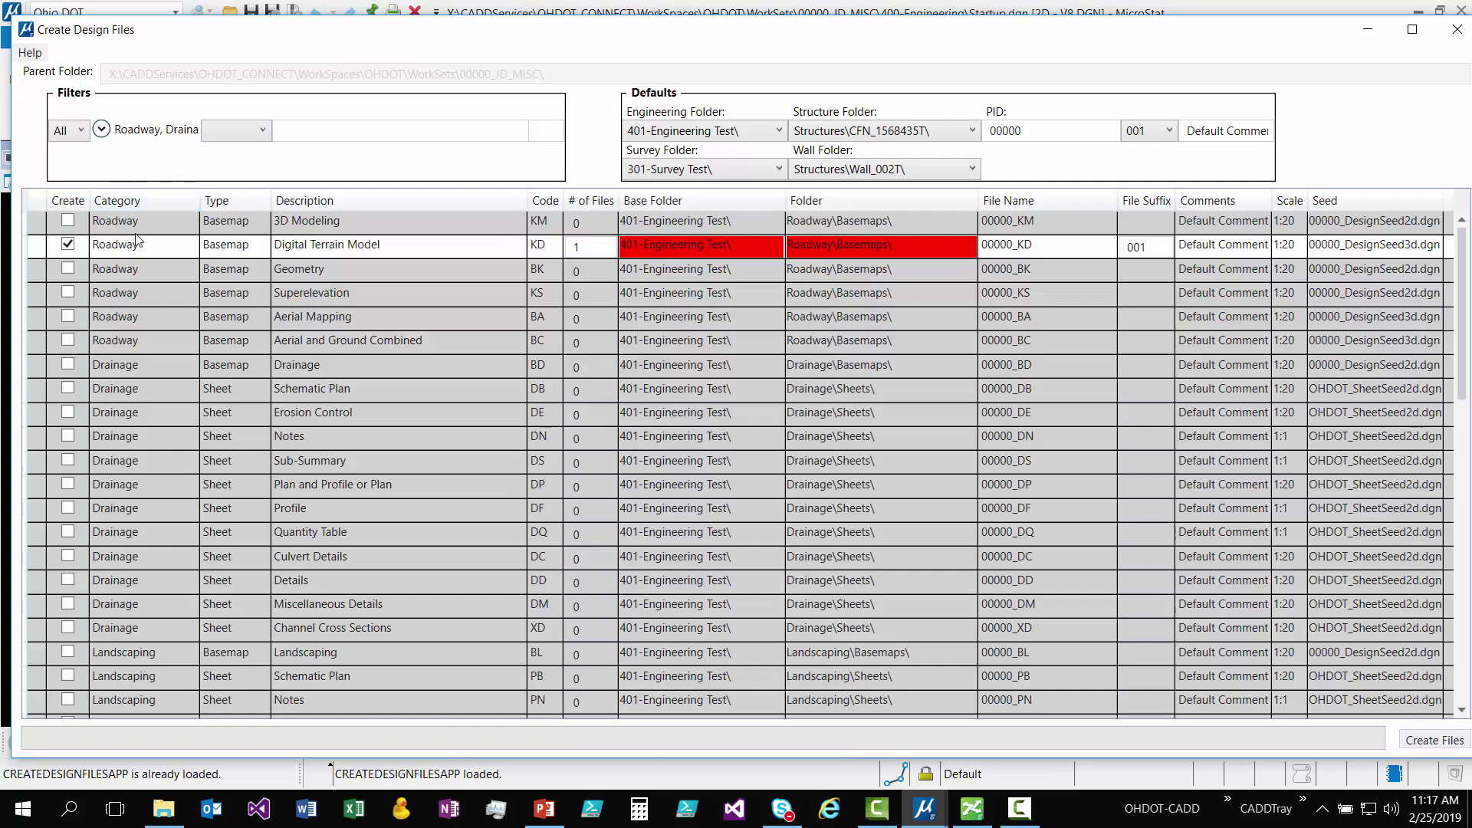
- Remove Roadway, Drainage, Landscaping and MOT from the category filter
left_click(105, 130)
left_click(119, 151)
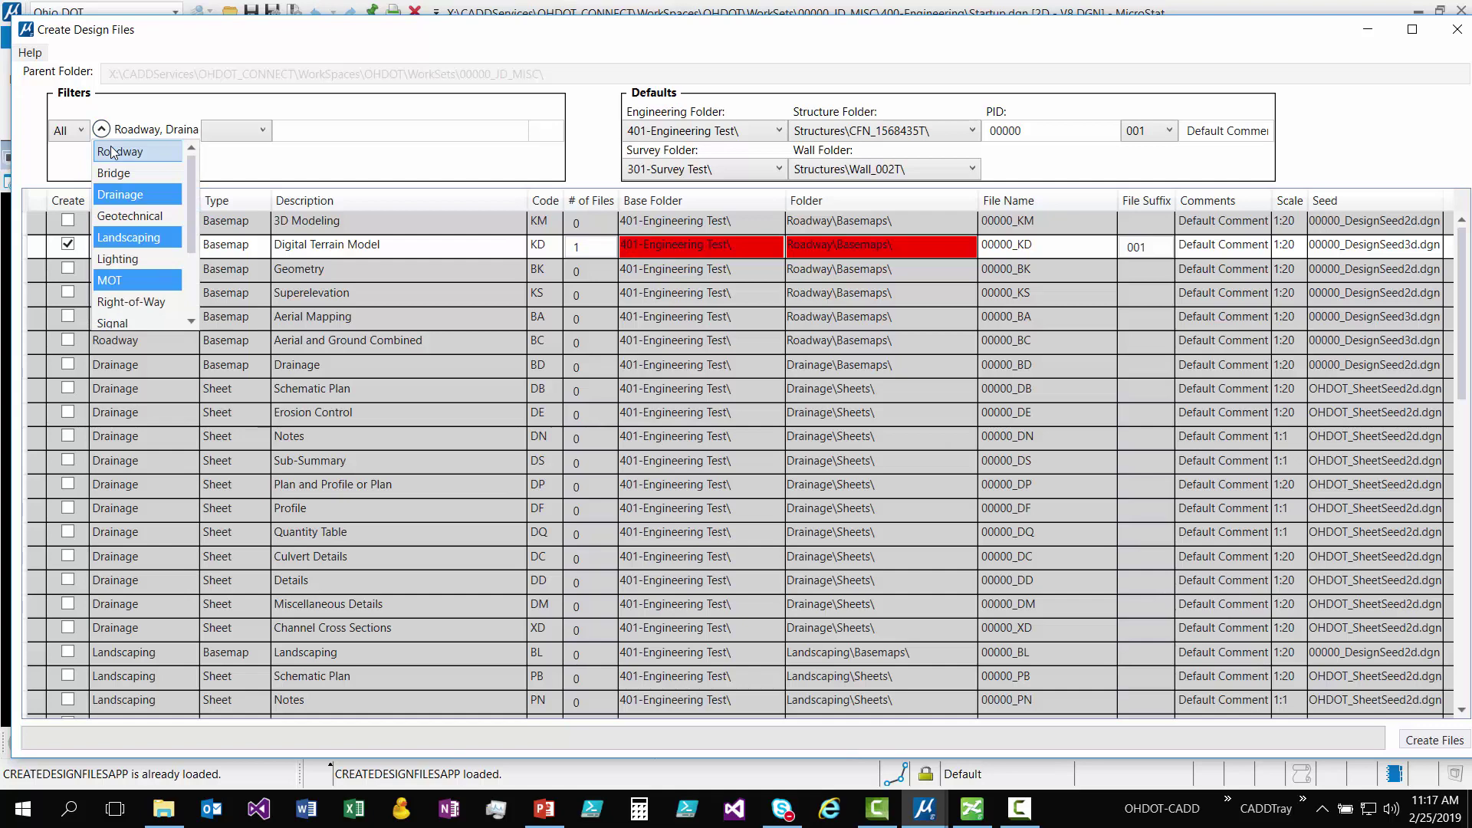
left_click(119, 194)
left_click(126, 237)
left_click(123, 282)
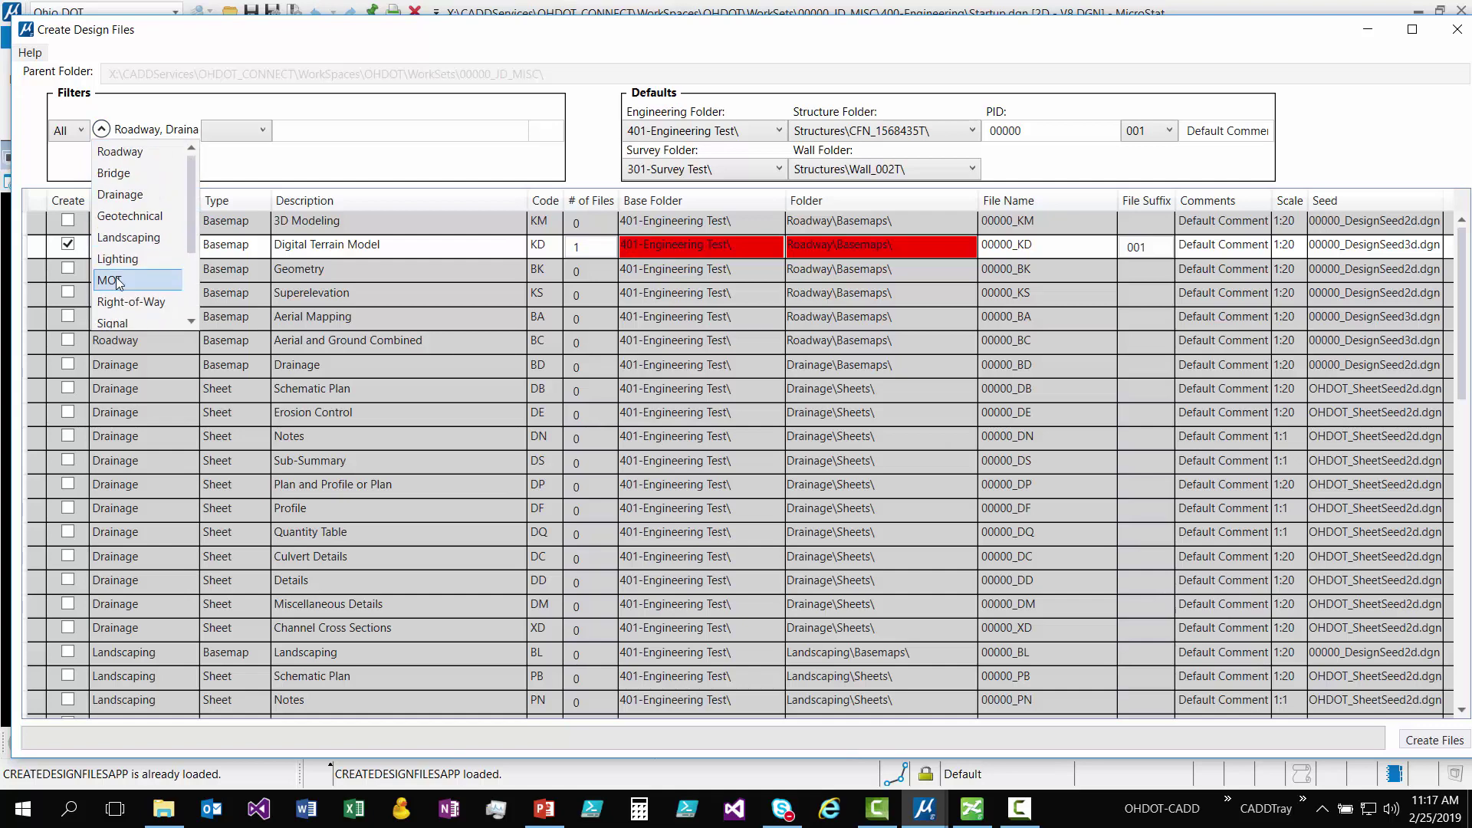
left_click(314, 165)
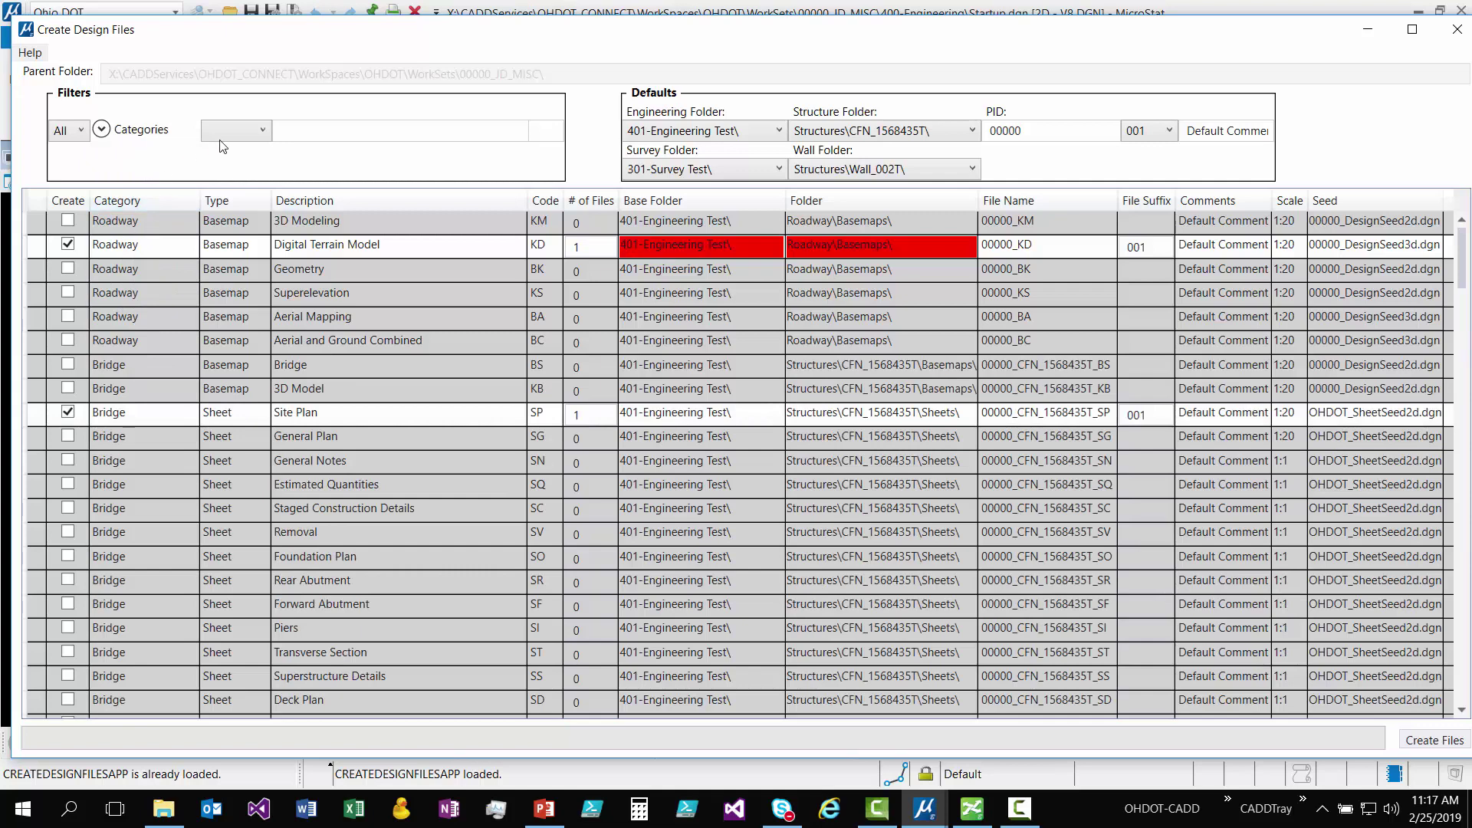
left_click(259, 138)
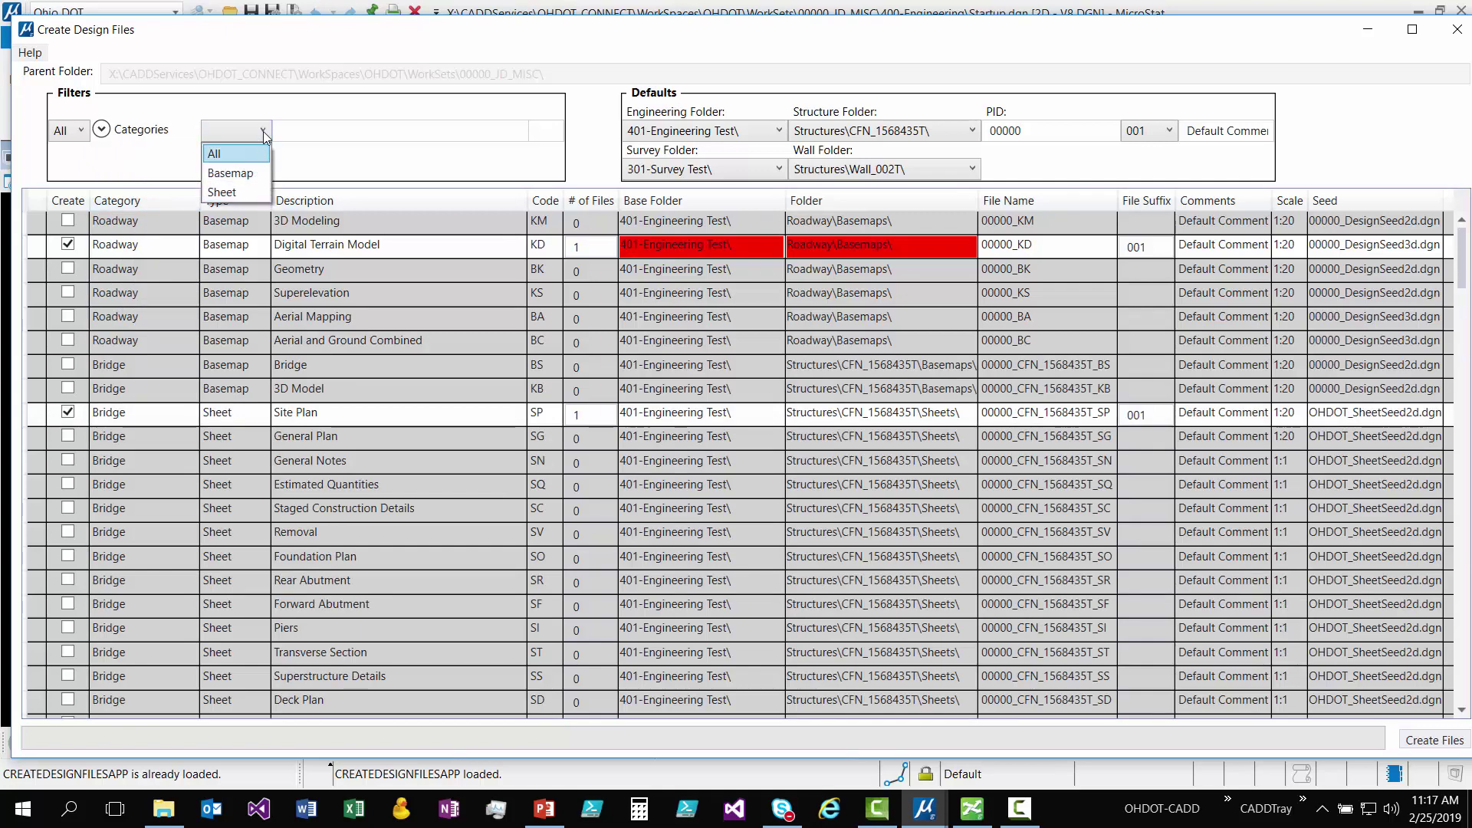
left_click(218, 154)
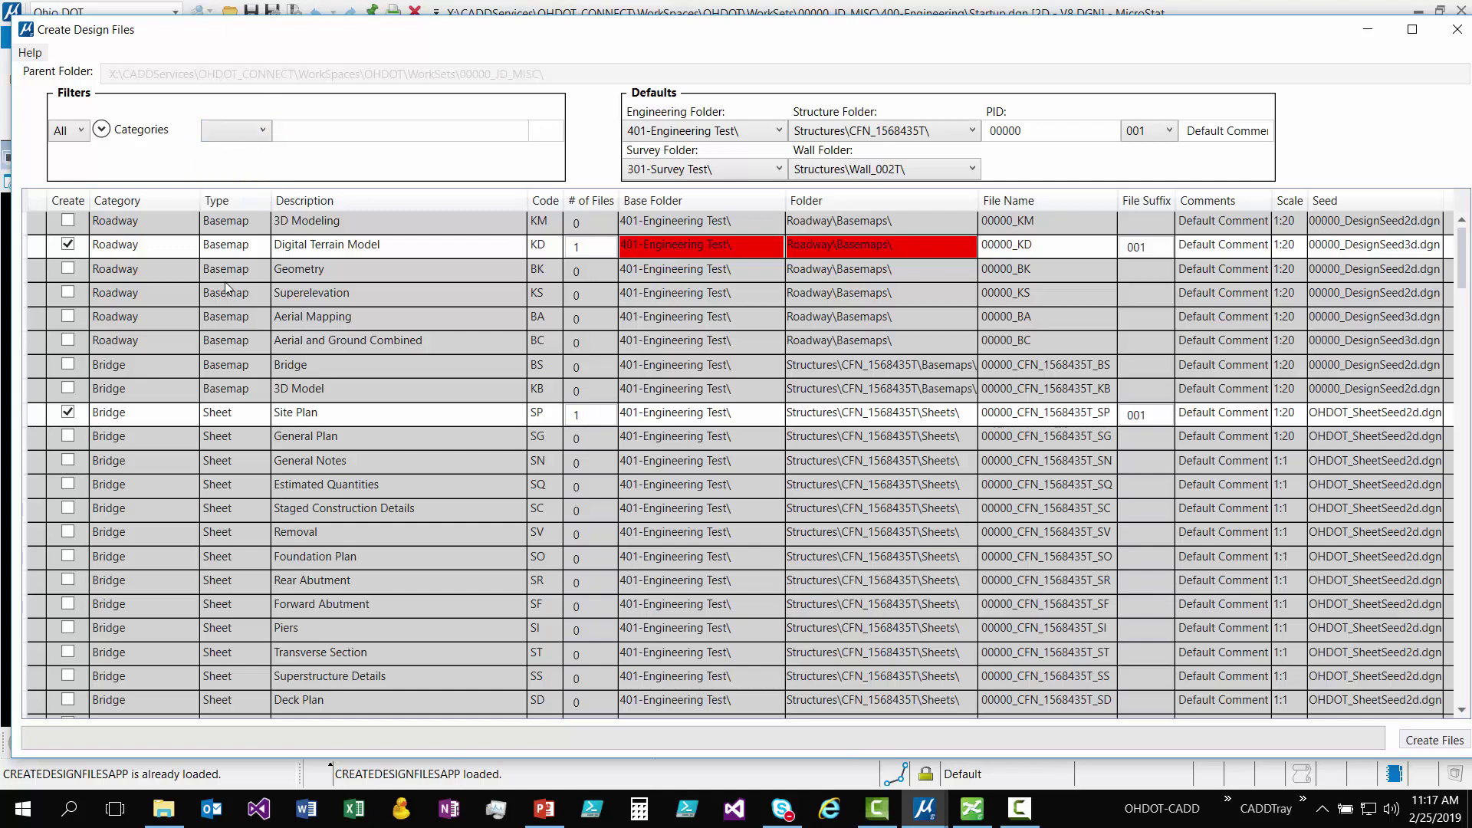
left_click(253, 138)
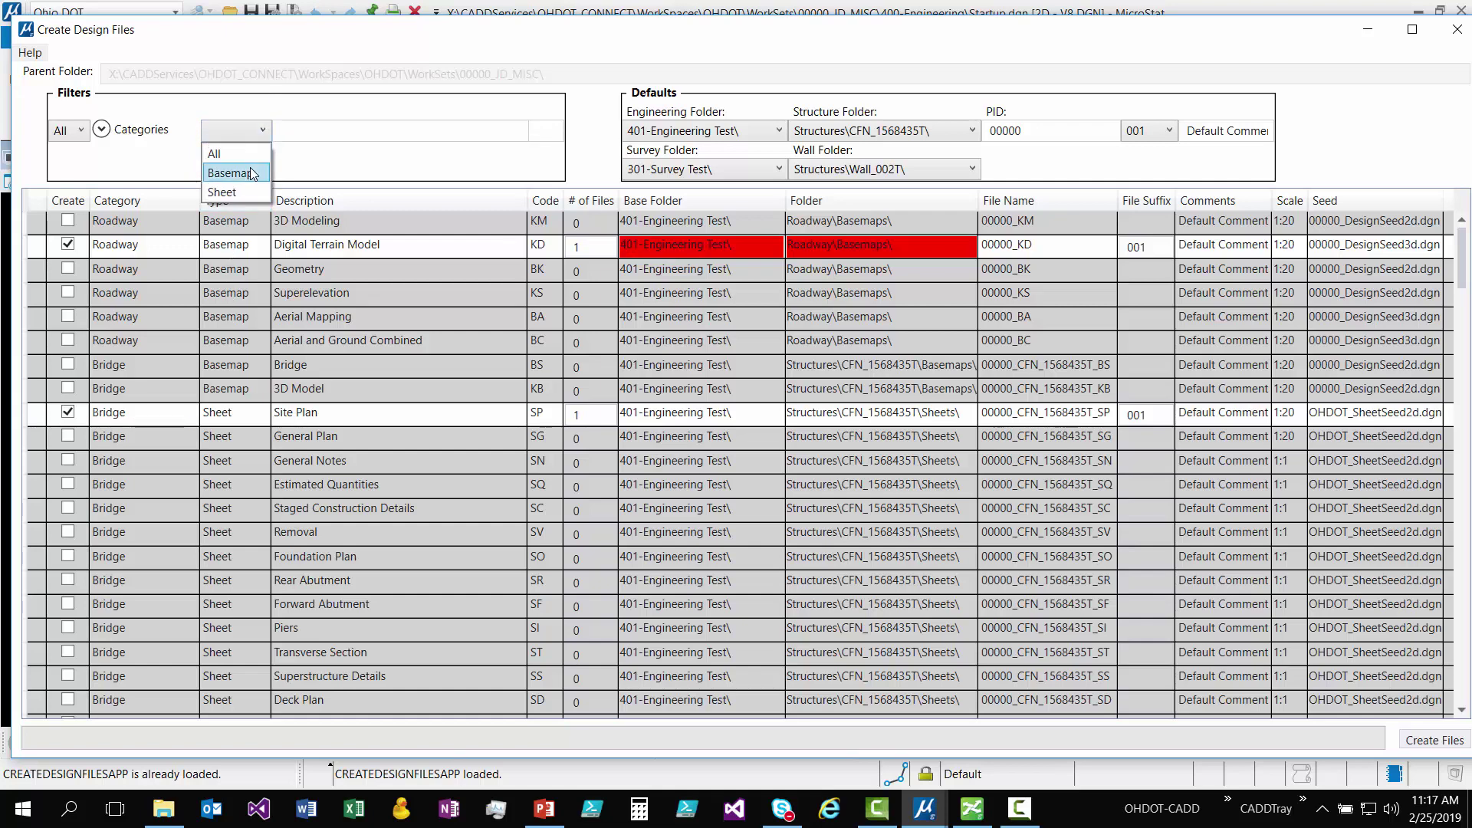
left_click(253, 174)
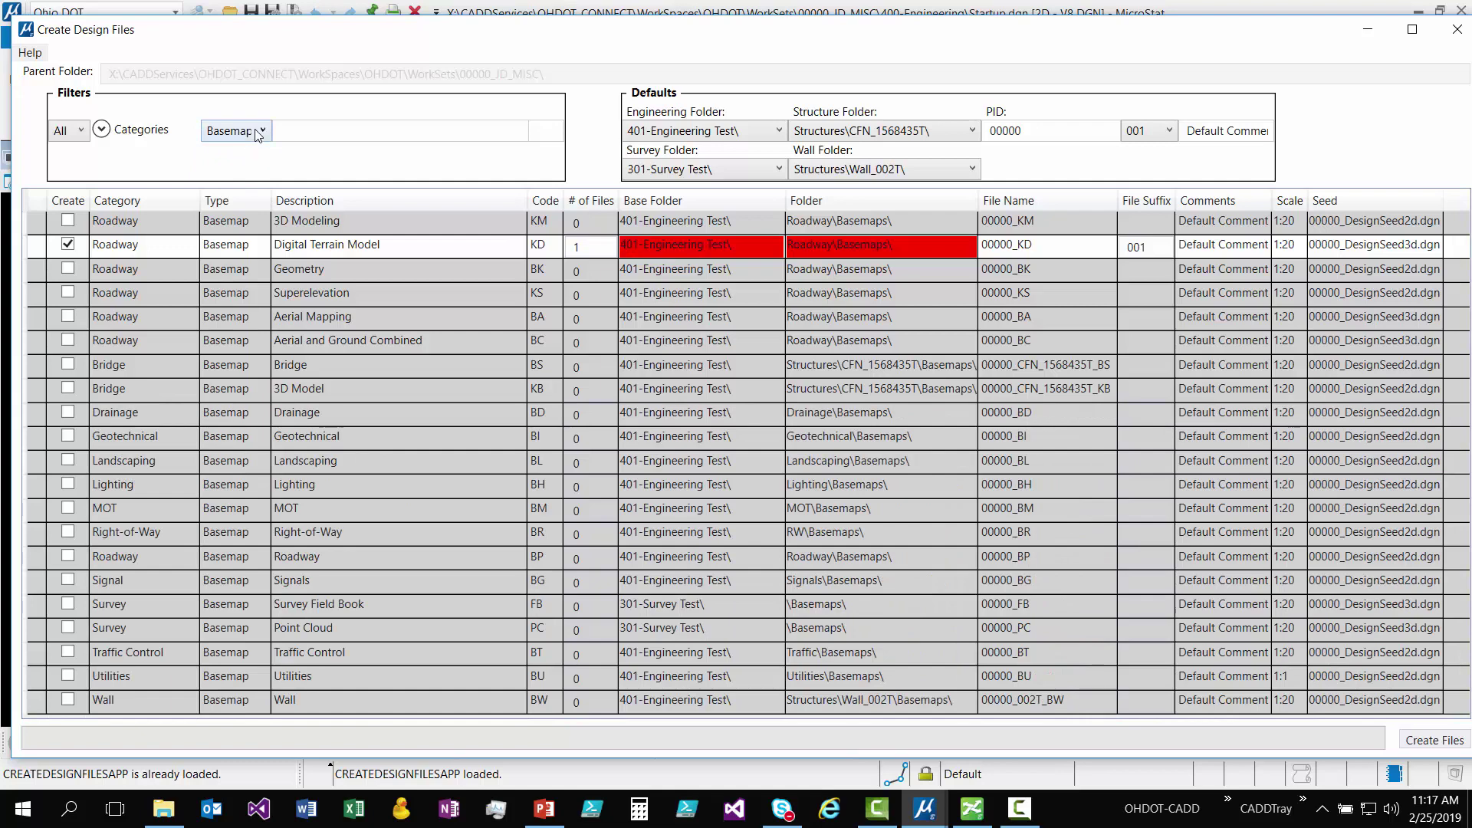
left_click(258, 137)
left_click(222, 191)
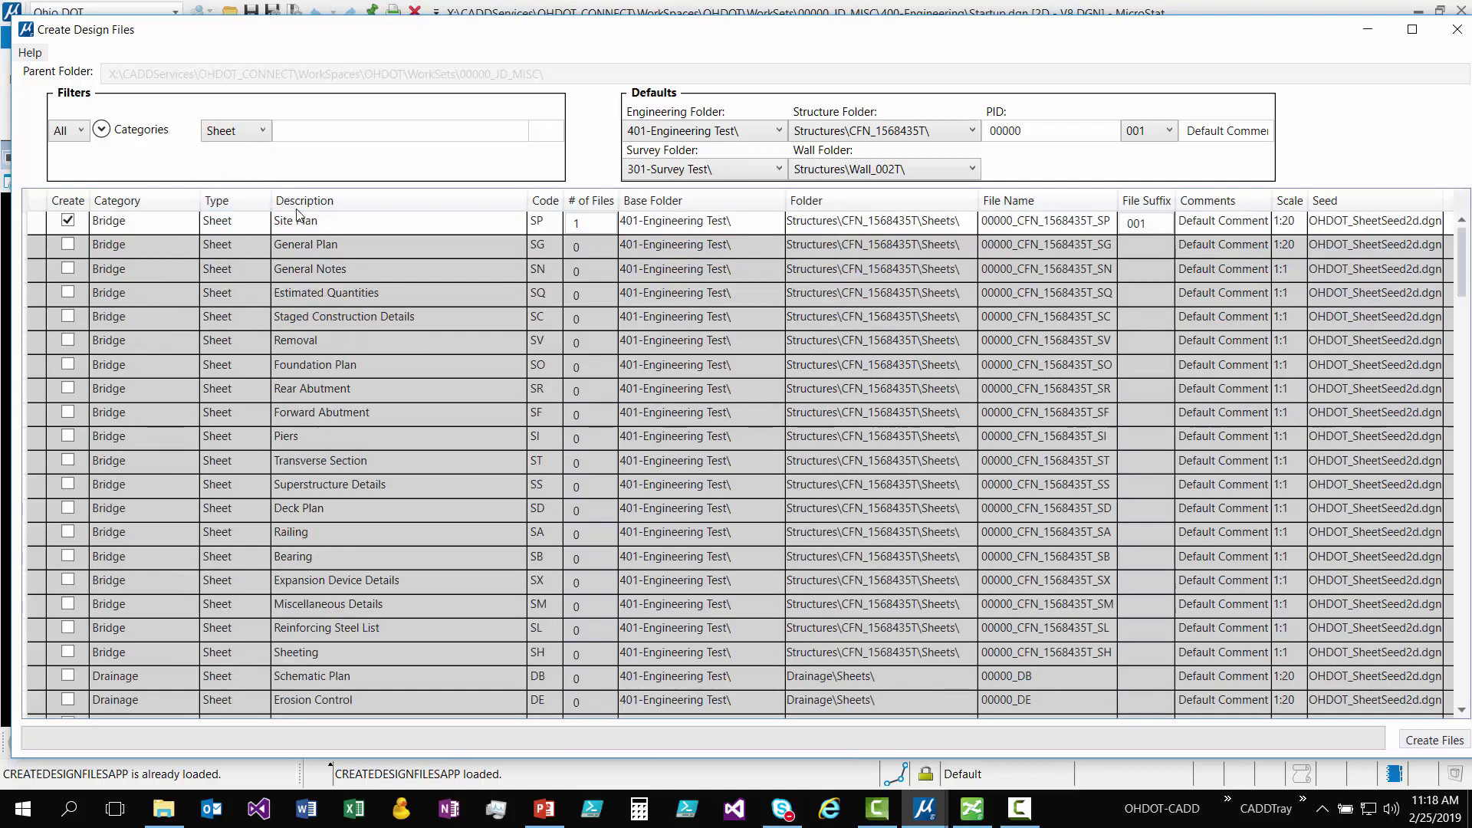
left_click(217, 128)
left_click(234, 149)
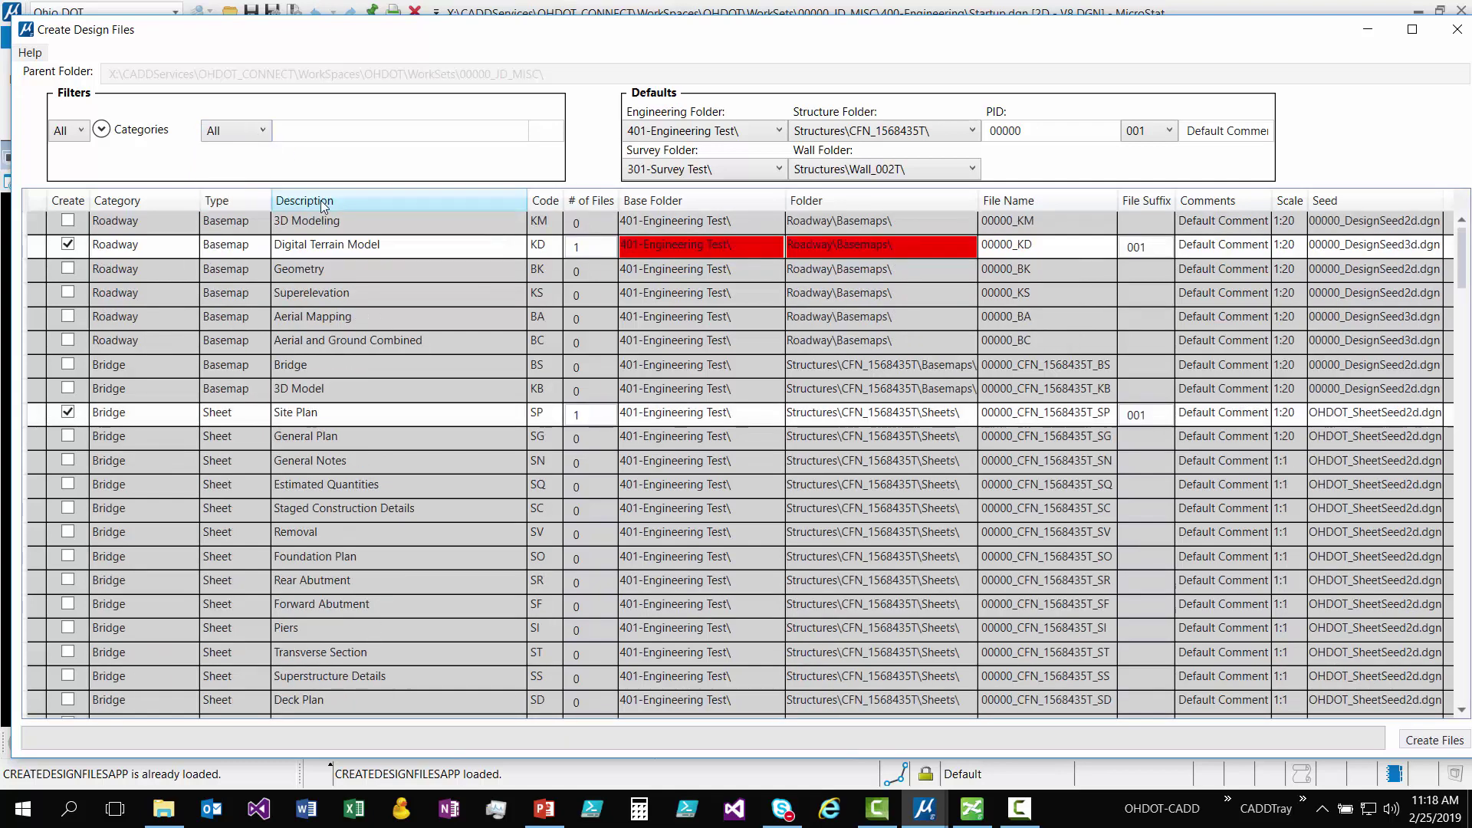
left_click(332, 131)
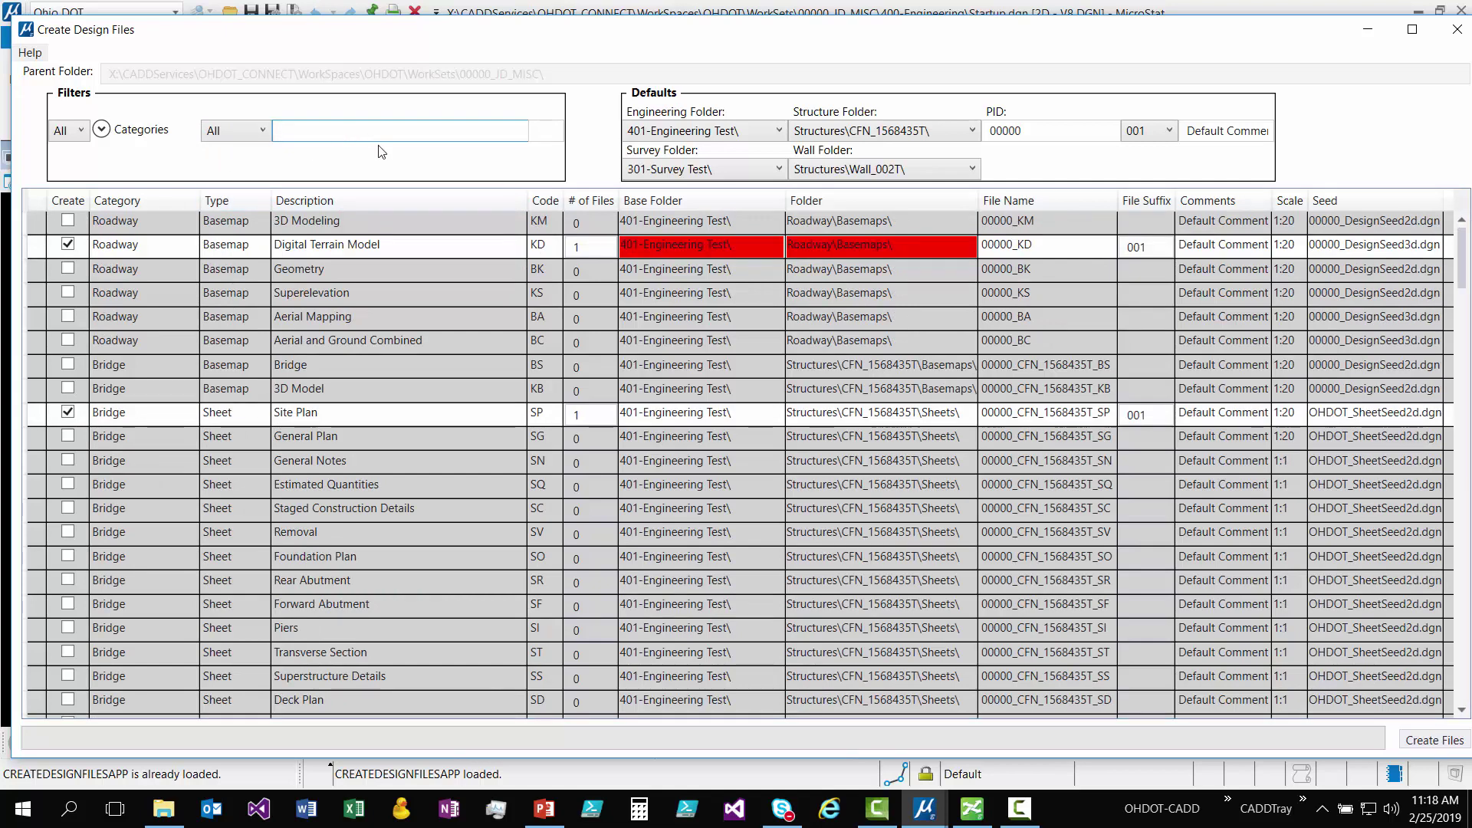
type("G")
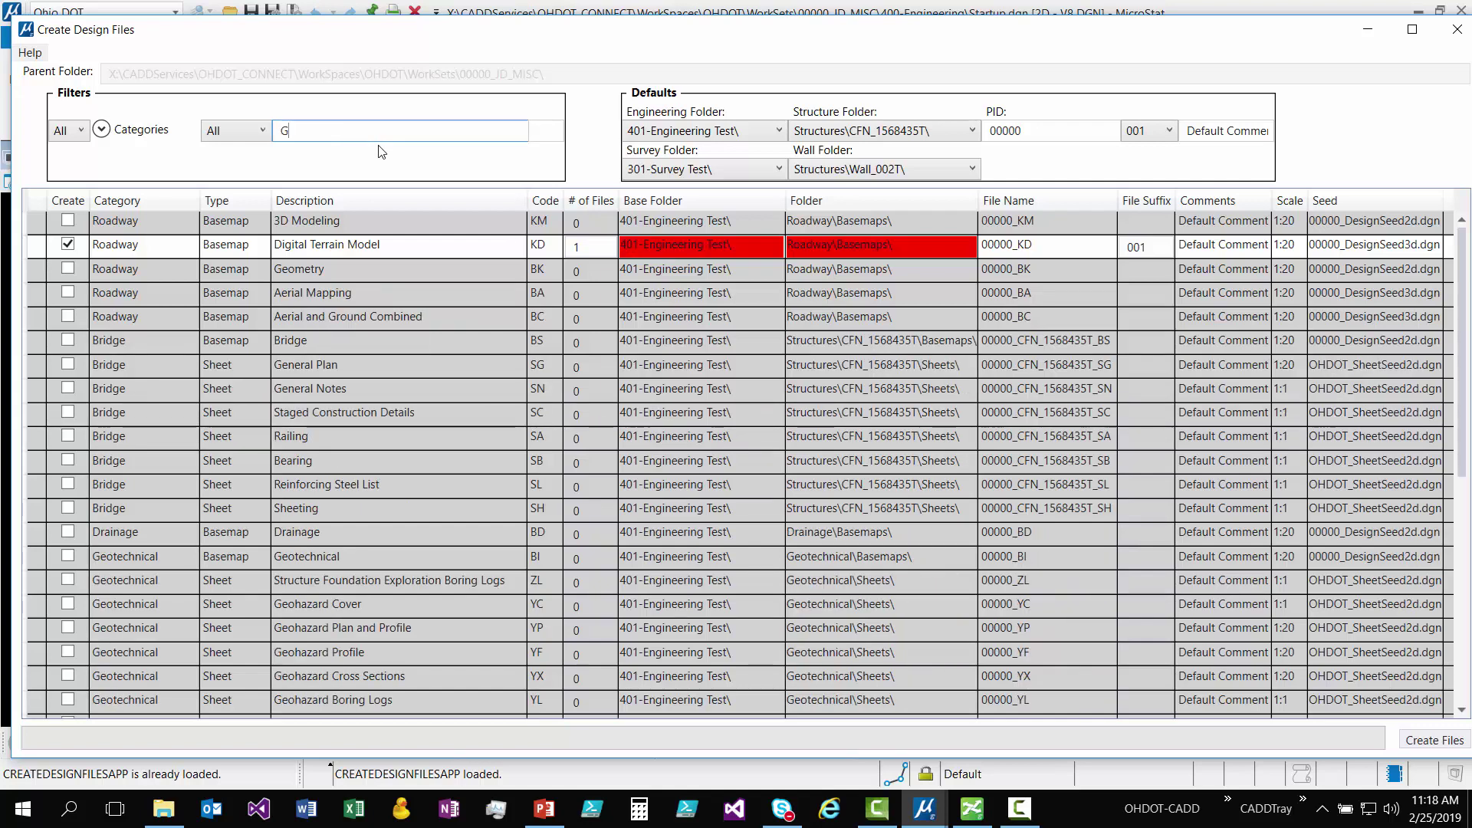
type("eo")
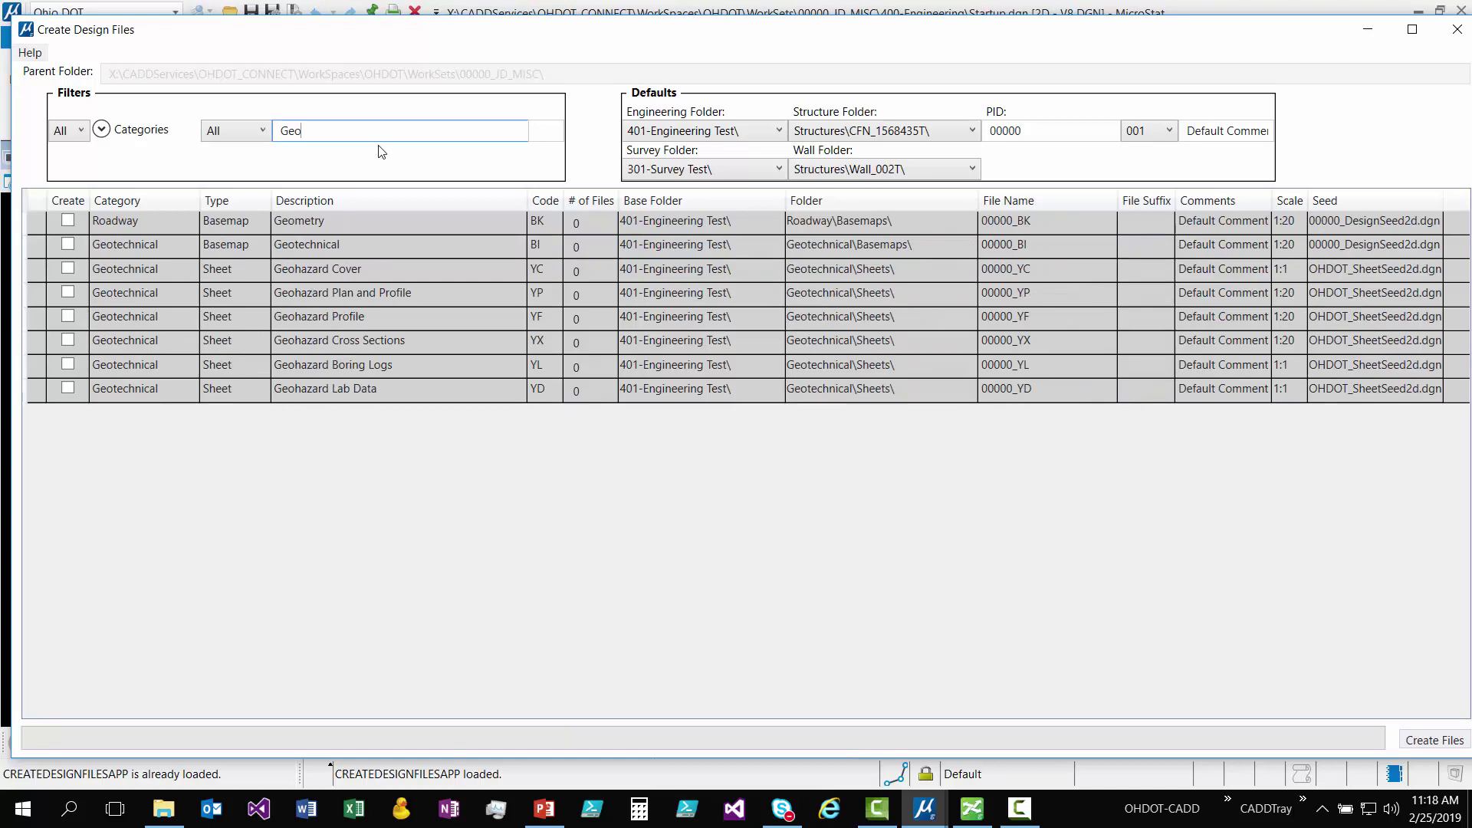
key("BackSpace")
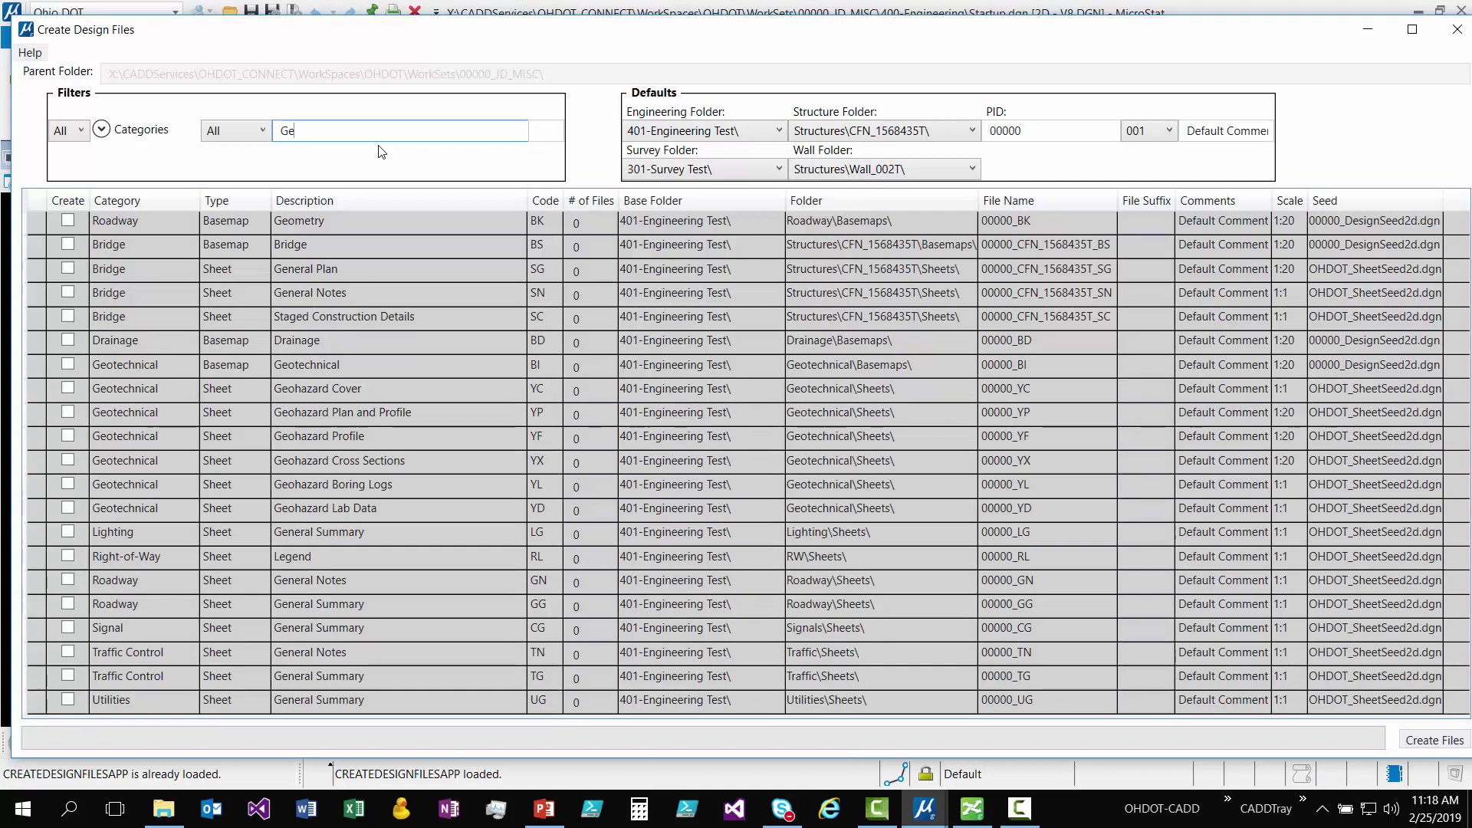
key("BackSpace")
key("BackSpace")
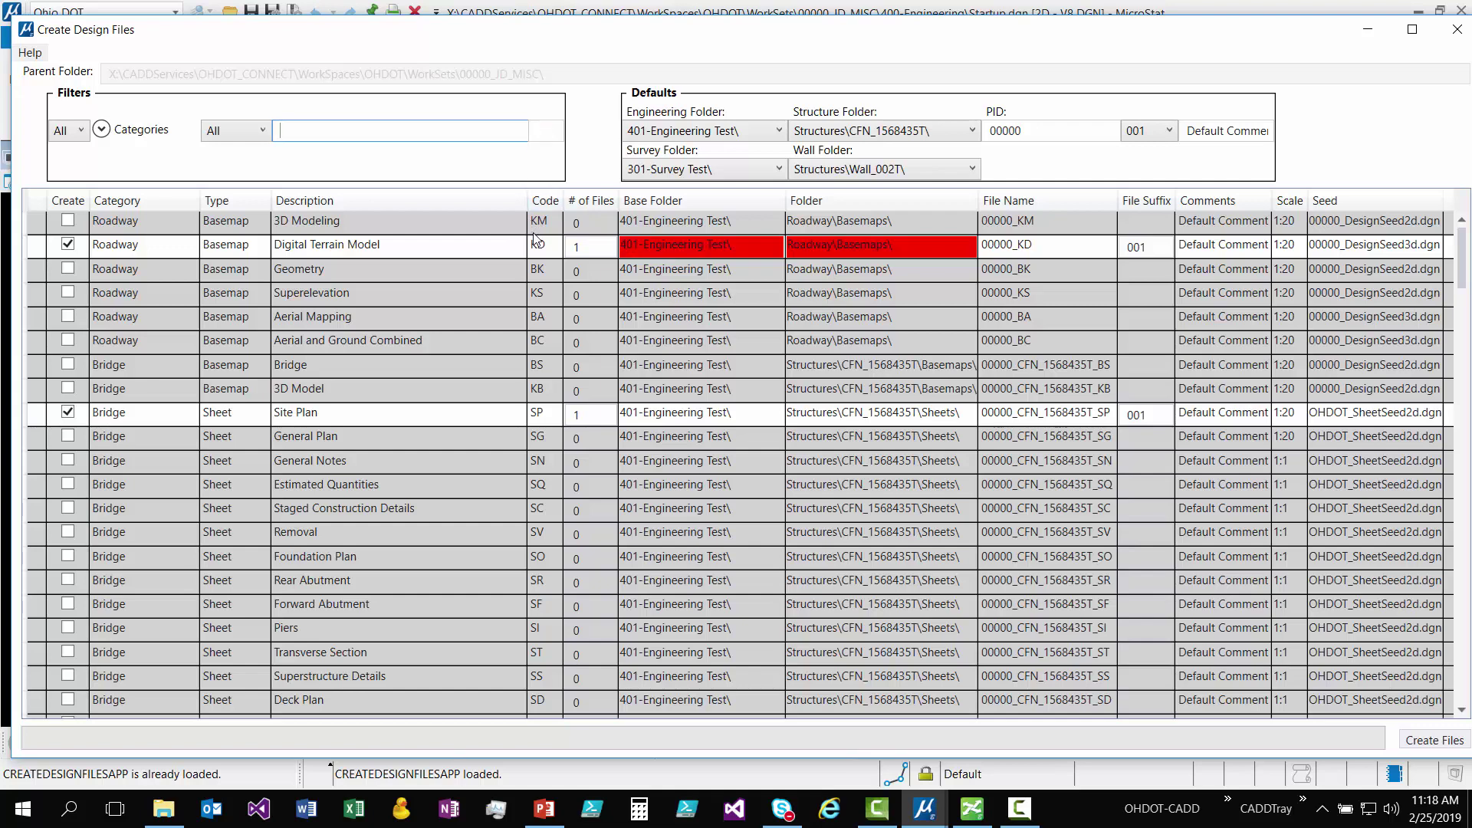
- Widen the Code column and put focus in the second filter field
left_click_drag(560, 201, 592, 201)
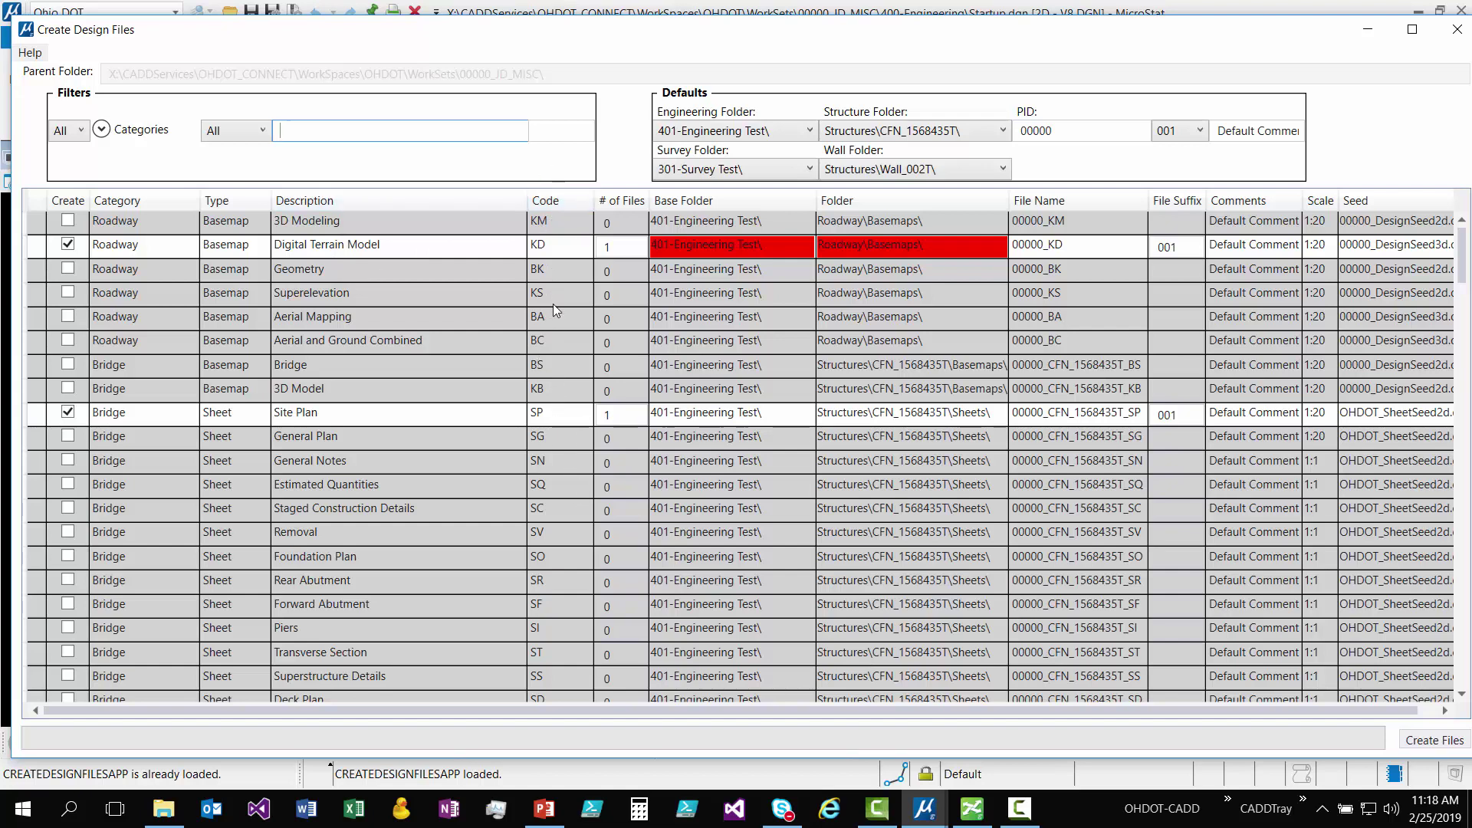
left_click(560, 137)
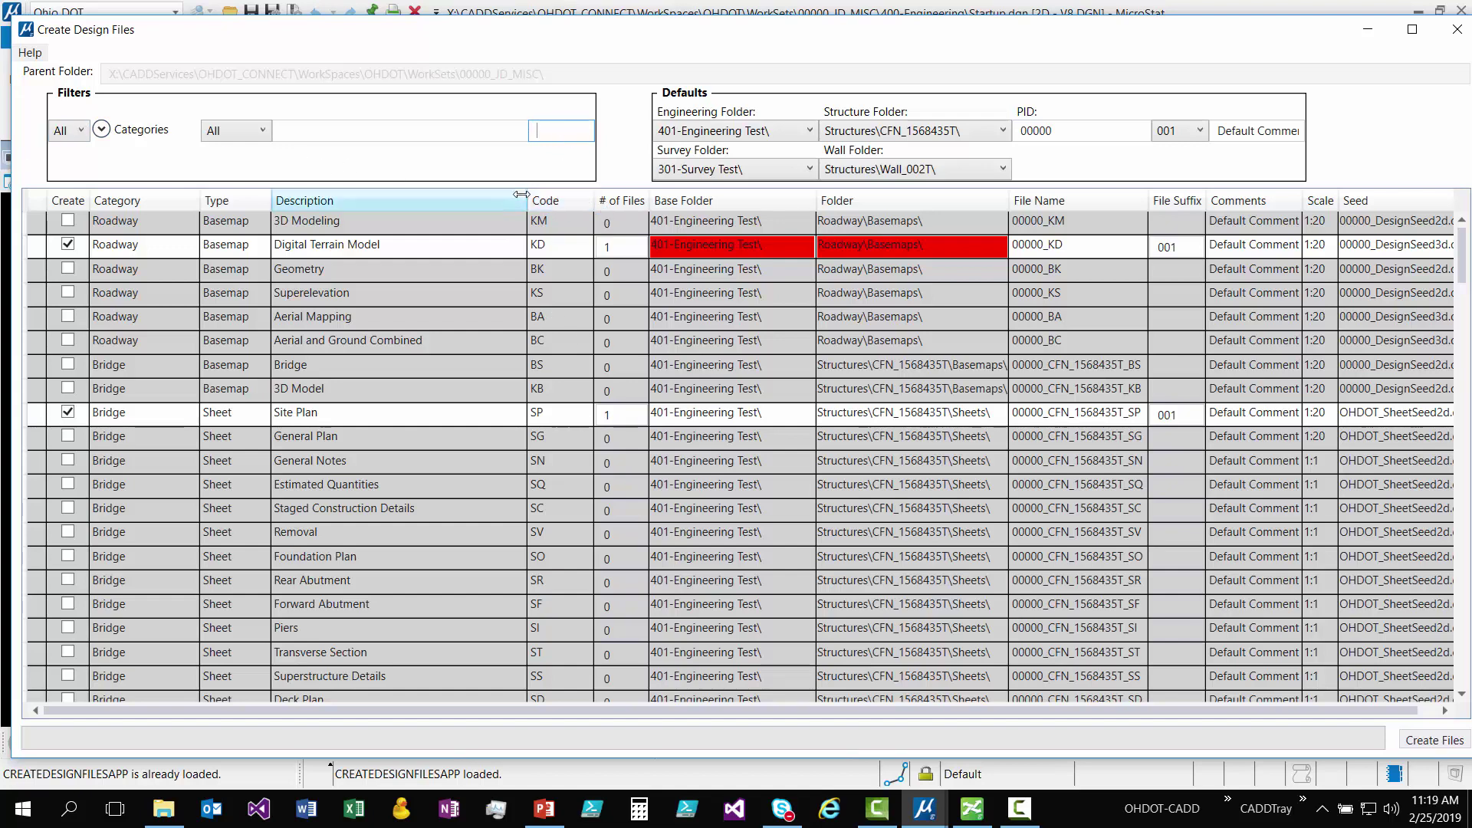
- Narrow Description, widen Base Folder, and set the default Engineering Folder to 400-Engineering\
left_click_drag(521, 195, 406, 195)
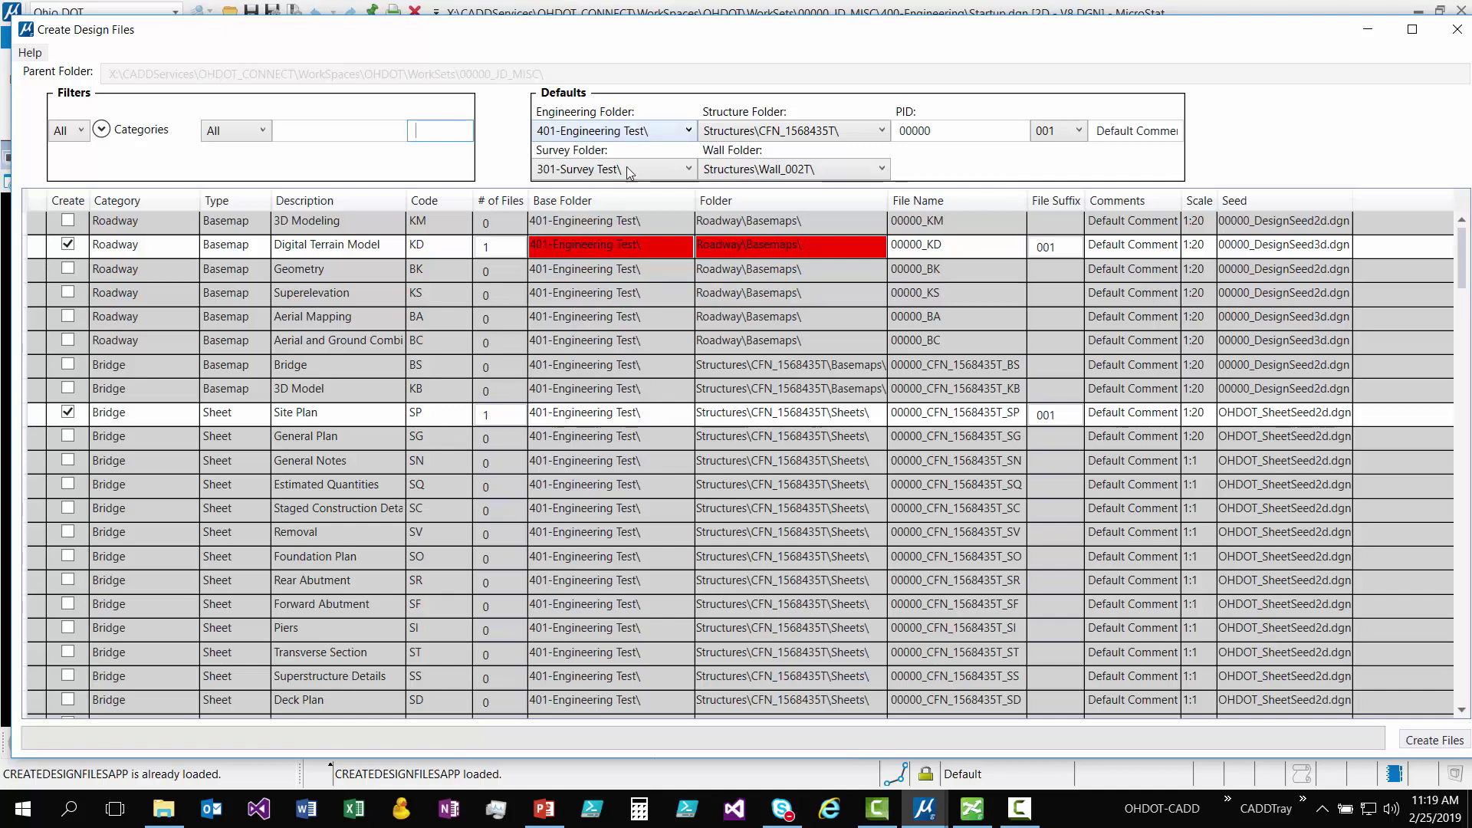
left_click_drag(695, 201, 719, 201)
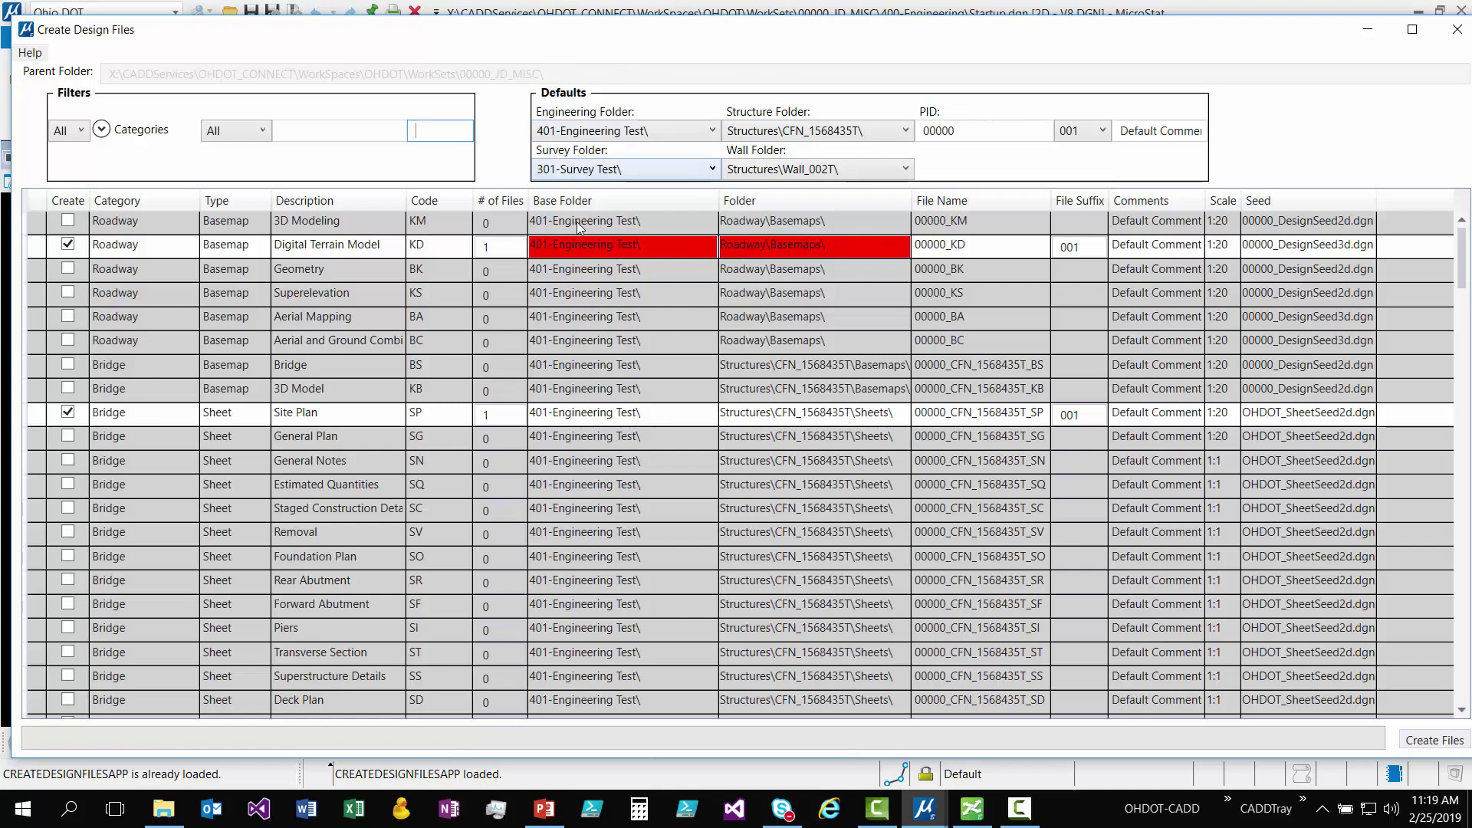
left_click(693, 134)
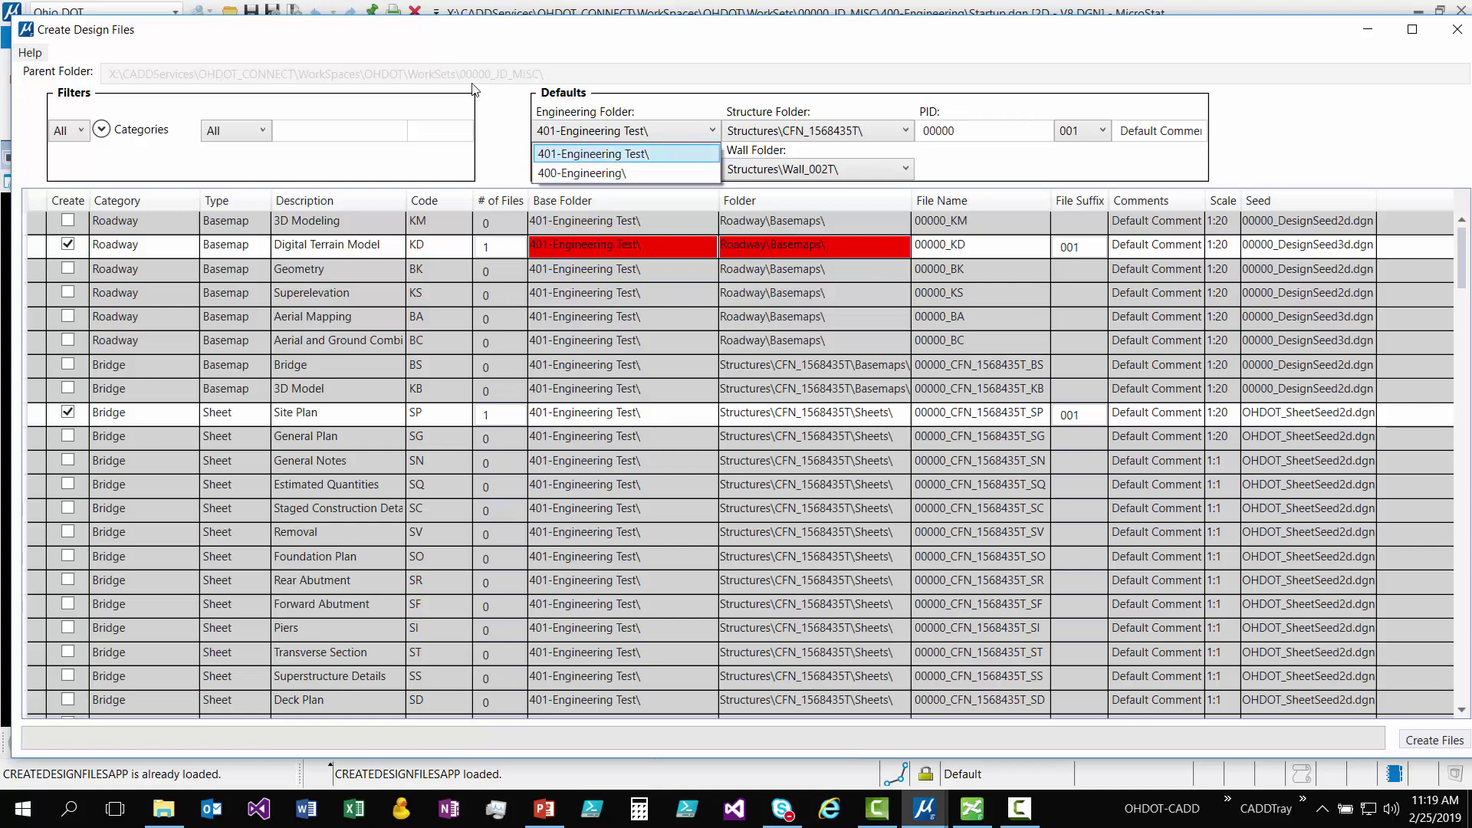
left_click(637, 173)
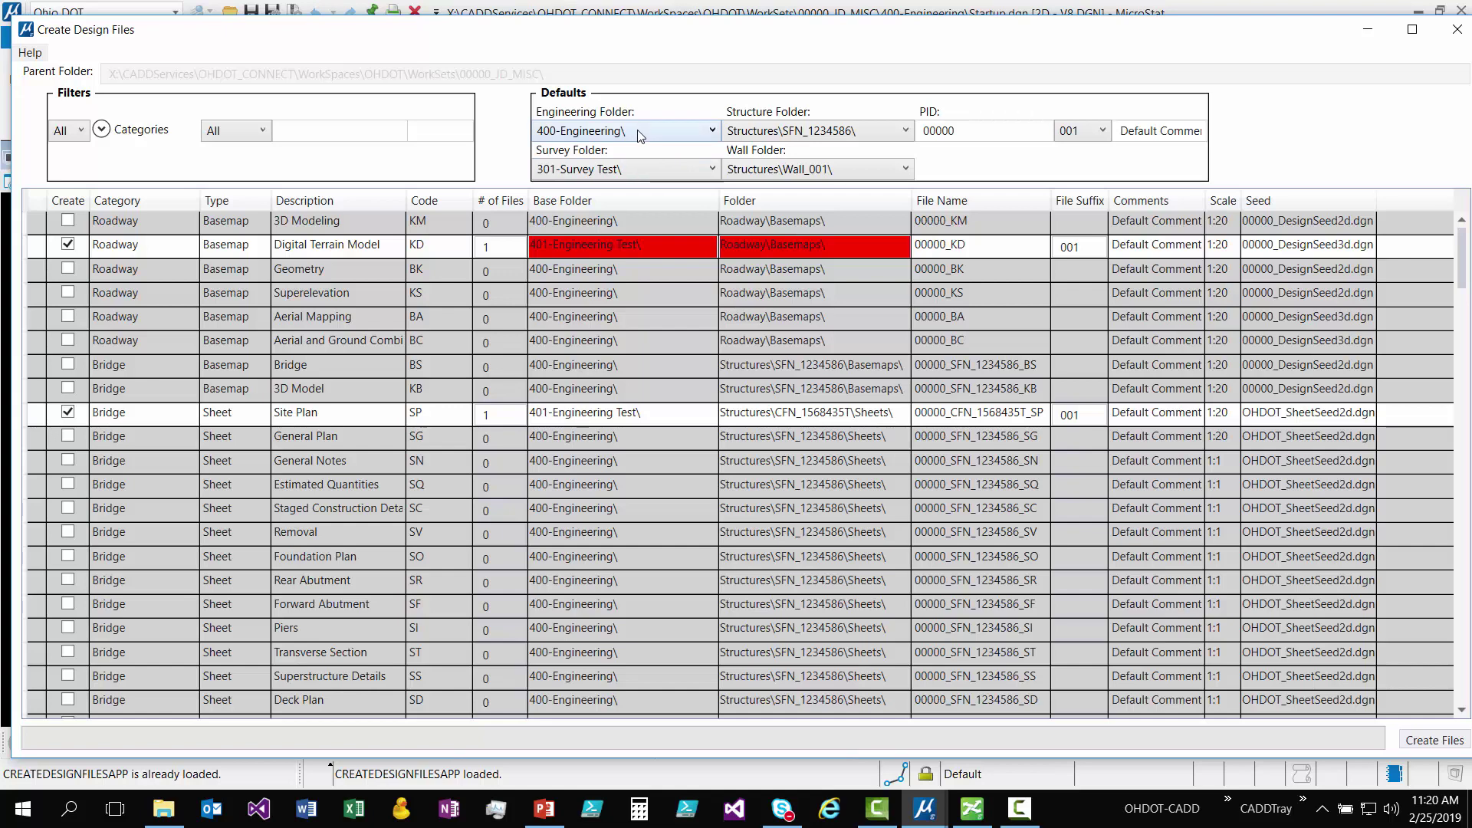
scroll(256, 369, "down", 8)
scroll(284, 460, "up", 5)
scroll(273, 516, "up", 3)
- Set the default Survey Folder to 300-Survey\ and filter the list to Survey rows
left_click(588, 170)
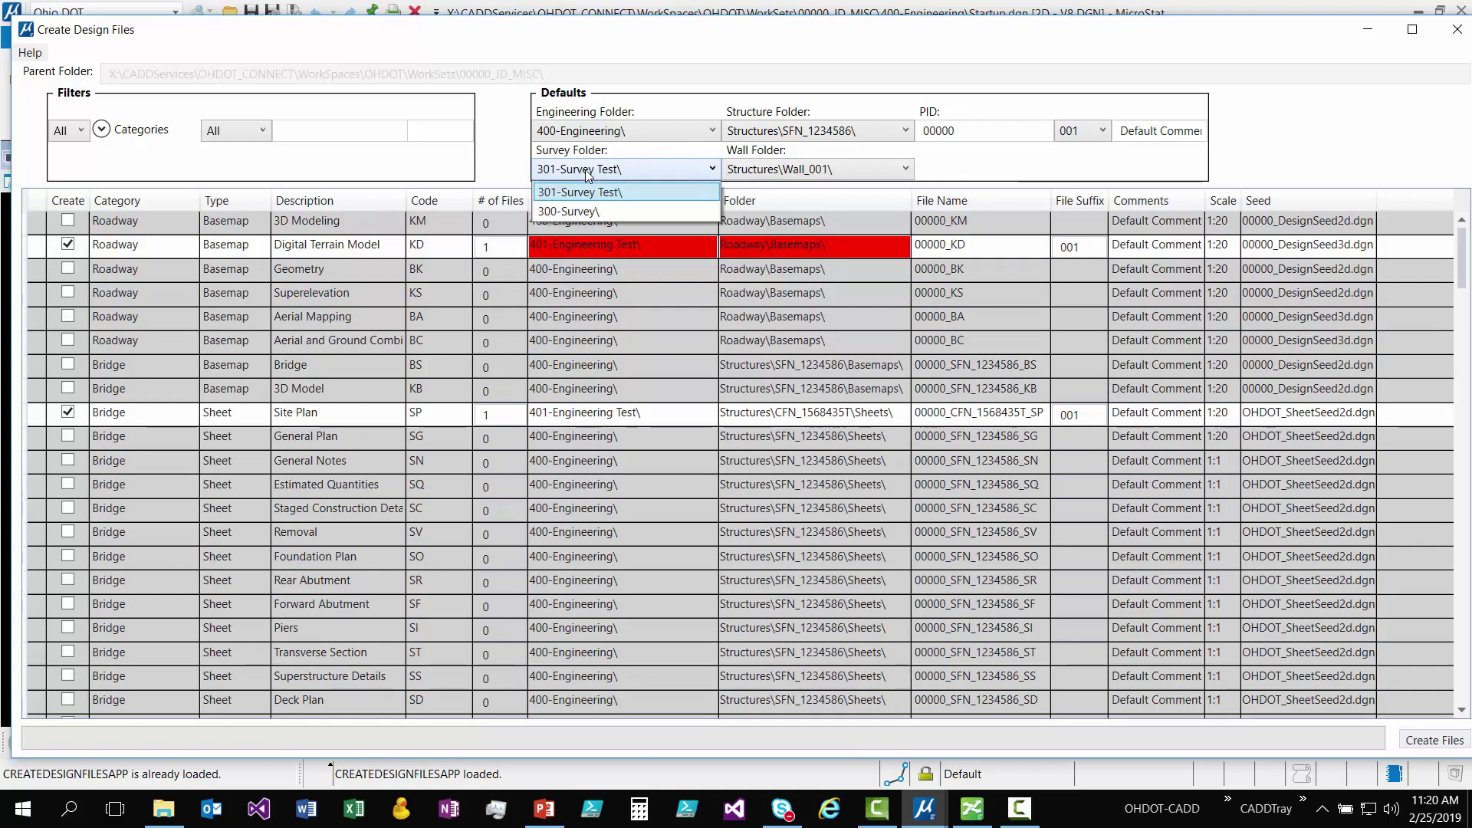
left_click(630, 210)
scroll(529, 339, "down", 1)
left_click(100, 129)
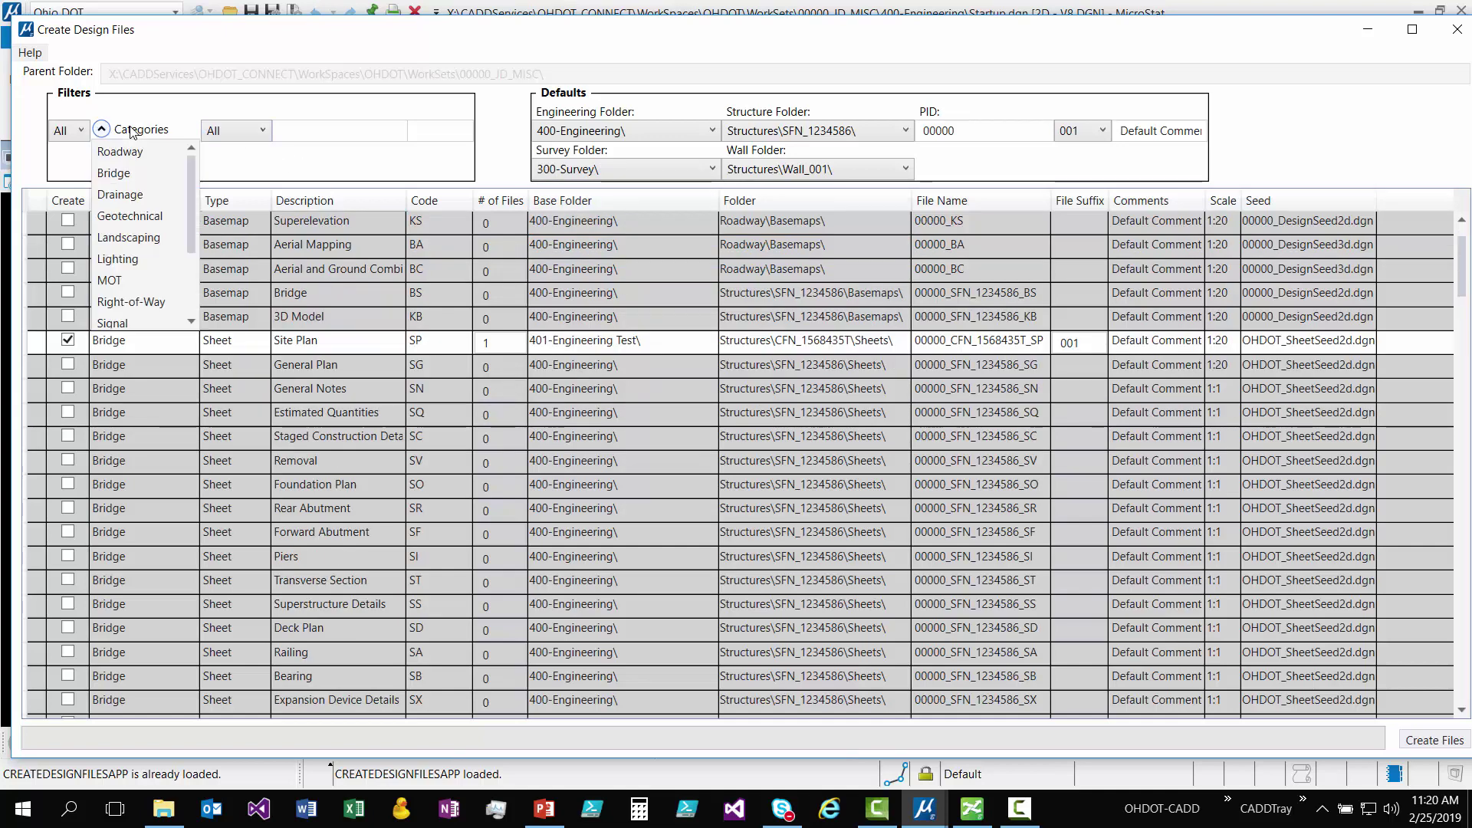
scroll(134, 222, "down", 2)
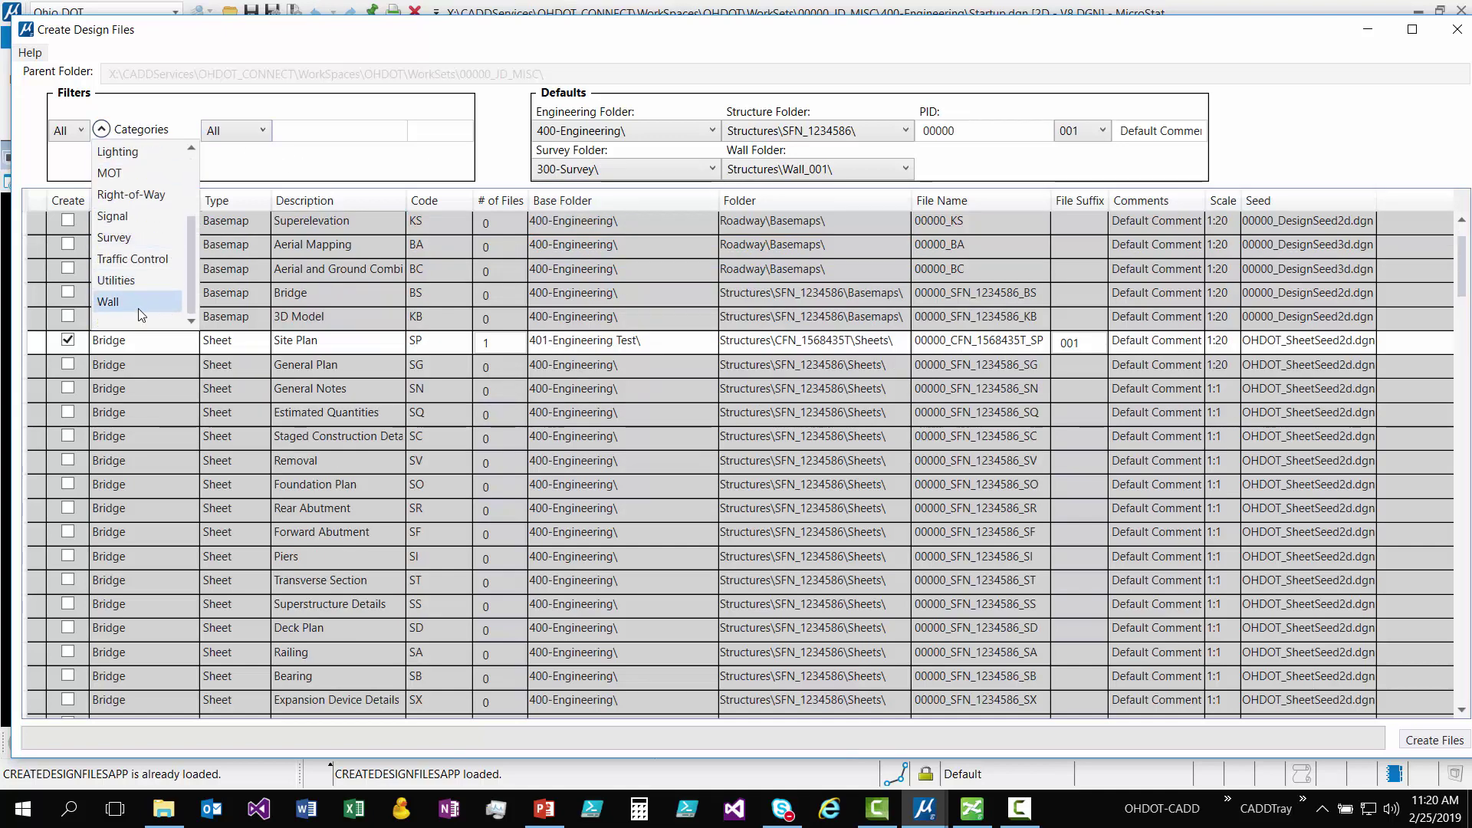
left_click(131, 239)
left_click(484, 134)
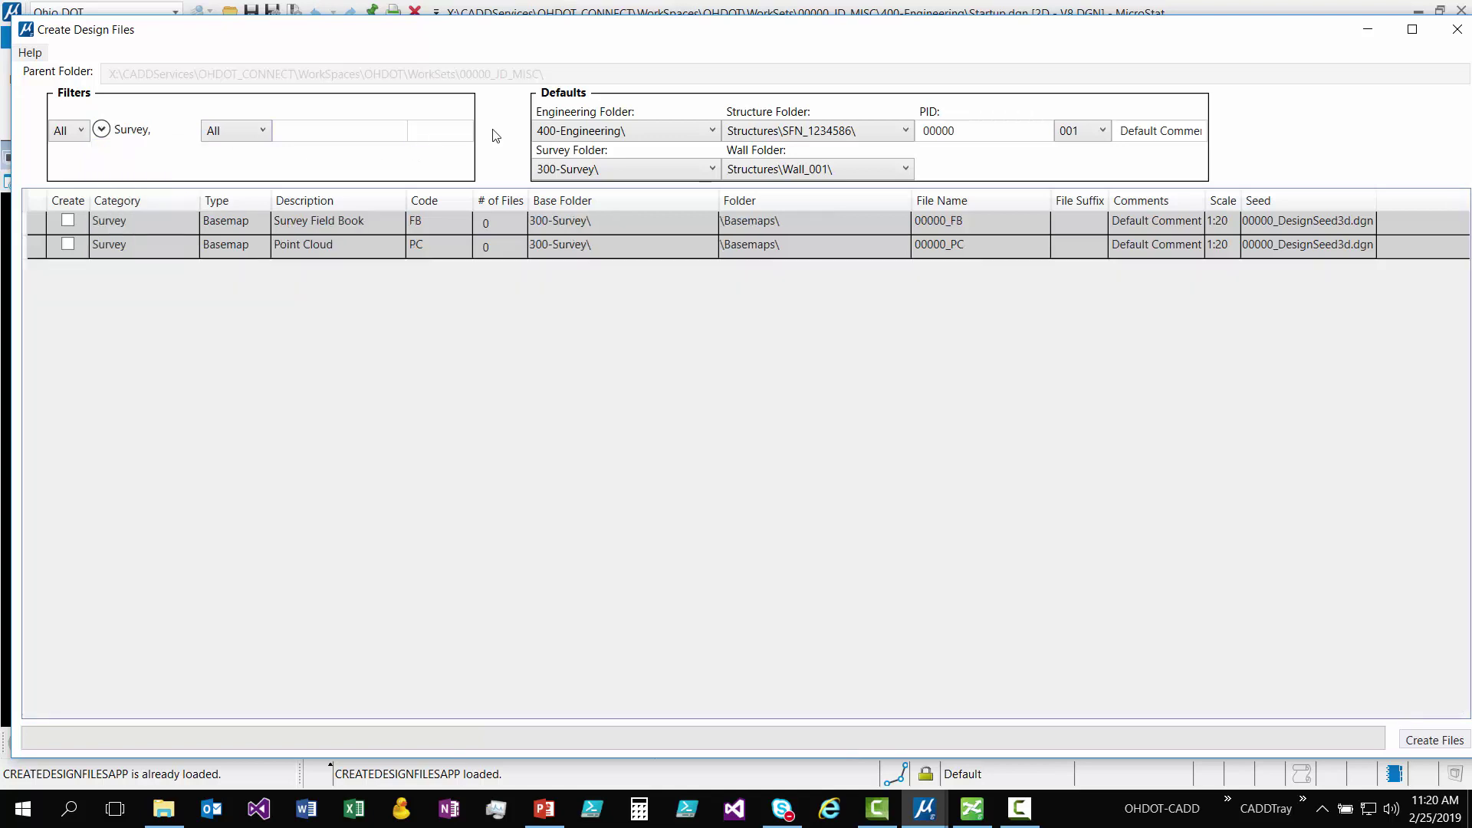
- Try 301-Survey Test\, revert to 300-Survey\, then clear the Survey category filter
left_click(655, 168)
left_click(648, 191)
left_click(648, 169)
left_click(643, 212)
left_click(101, 129)
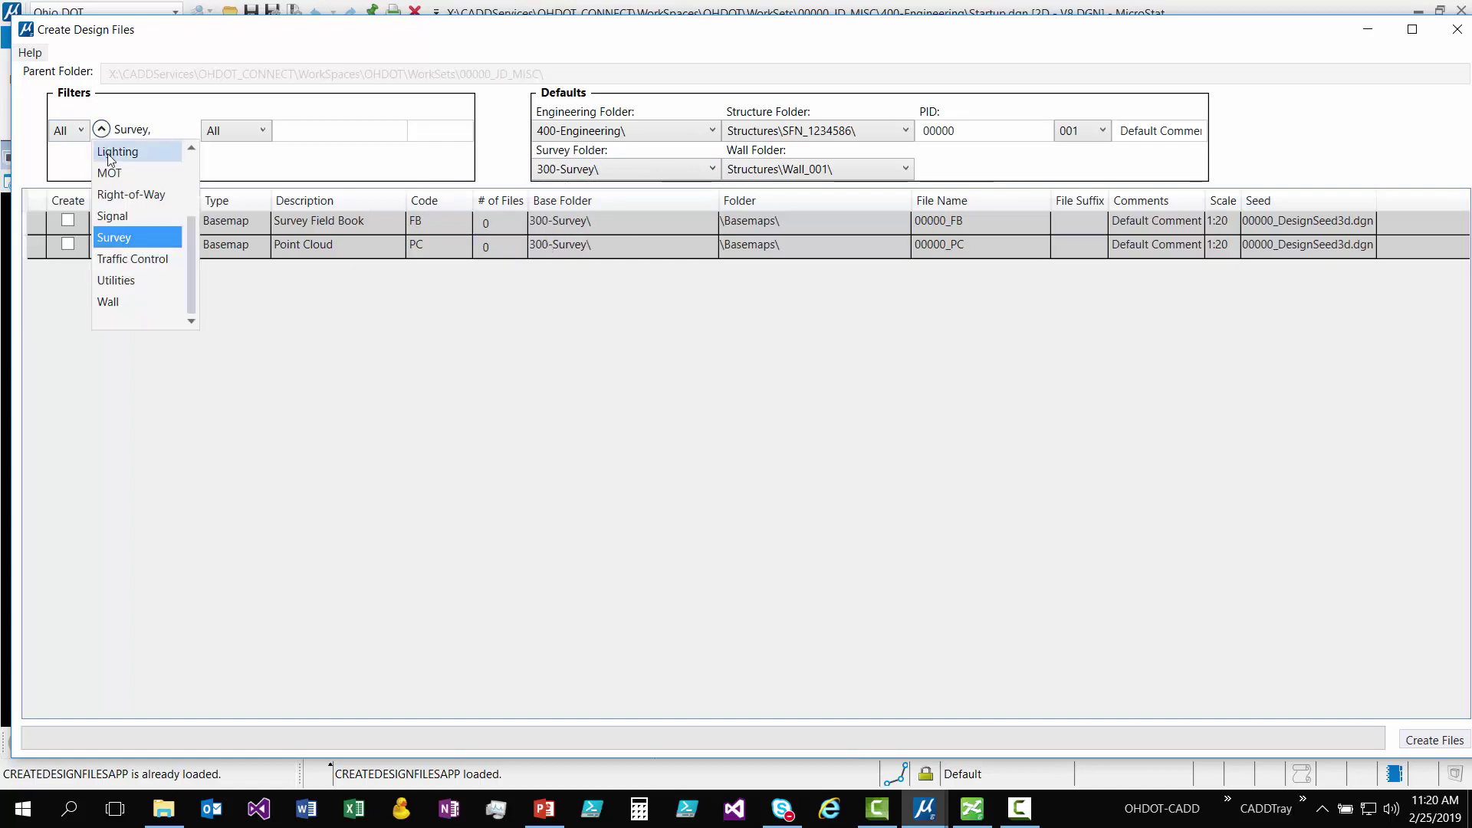
left_click(284, 163)
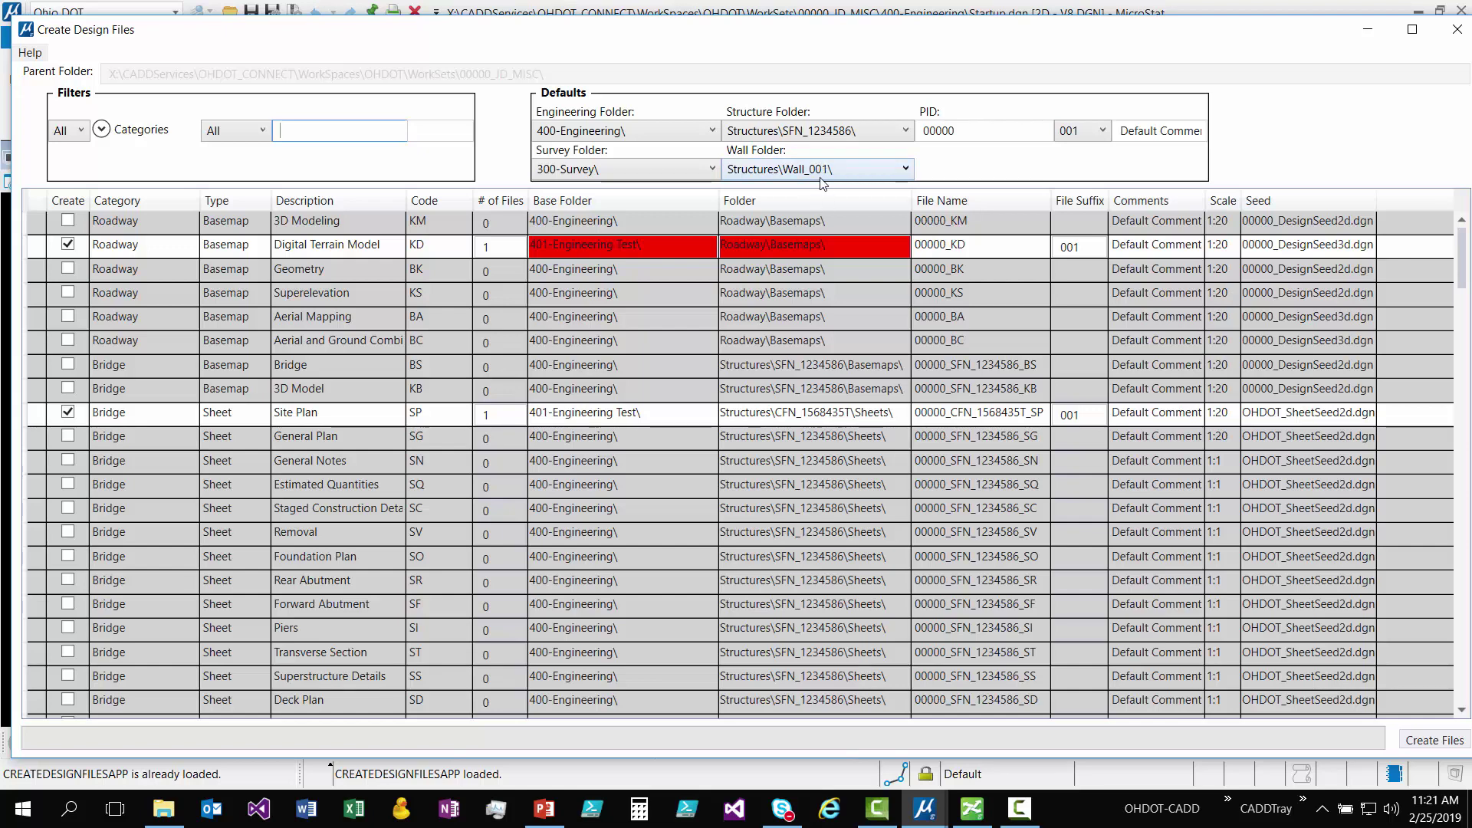
- Inspect the flagged Digital Terrain Model folder, then set Structure Folder to Structures\CFN_1568435\
left_click(756, 249)
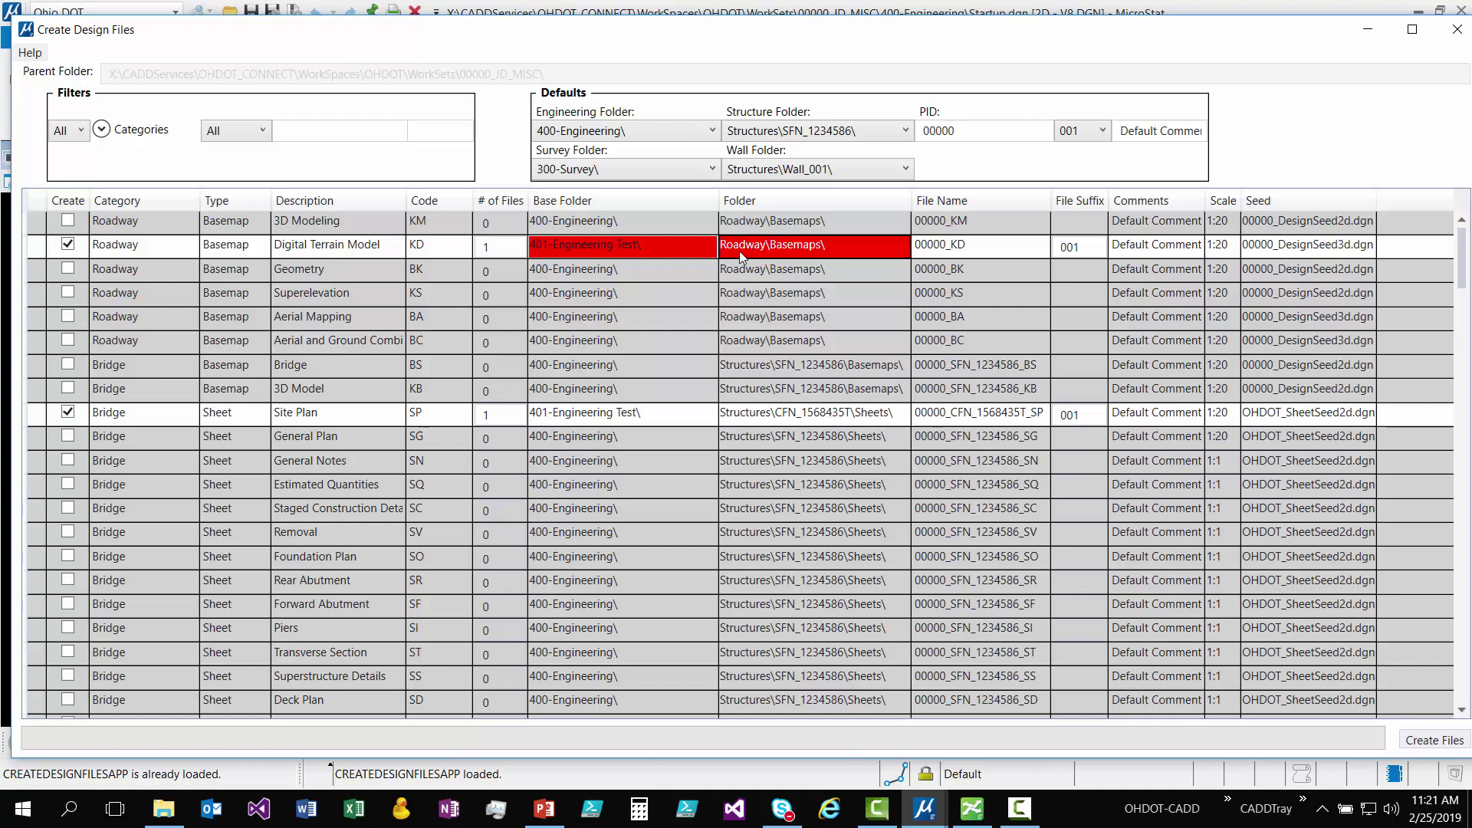
scroll(770, 322, "down", 11)
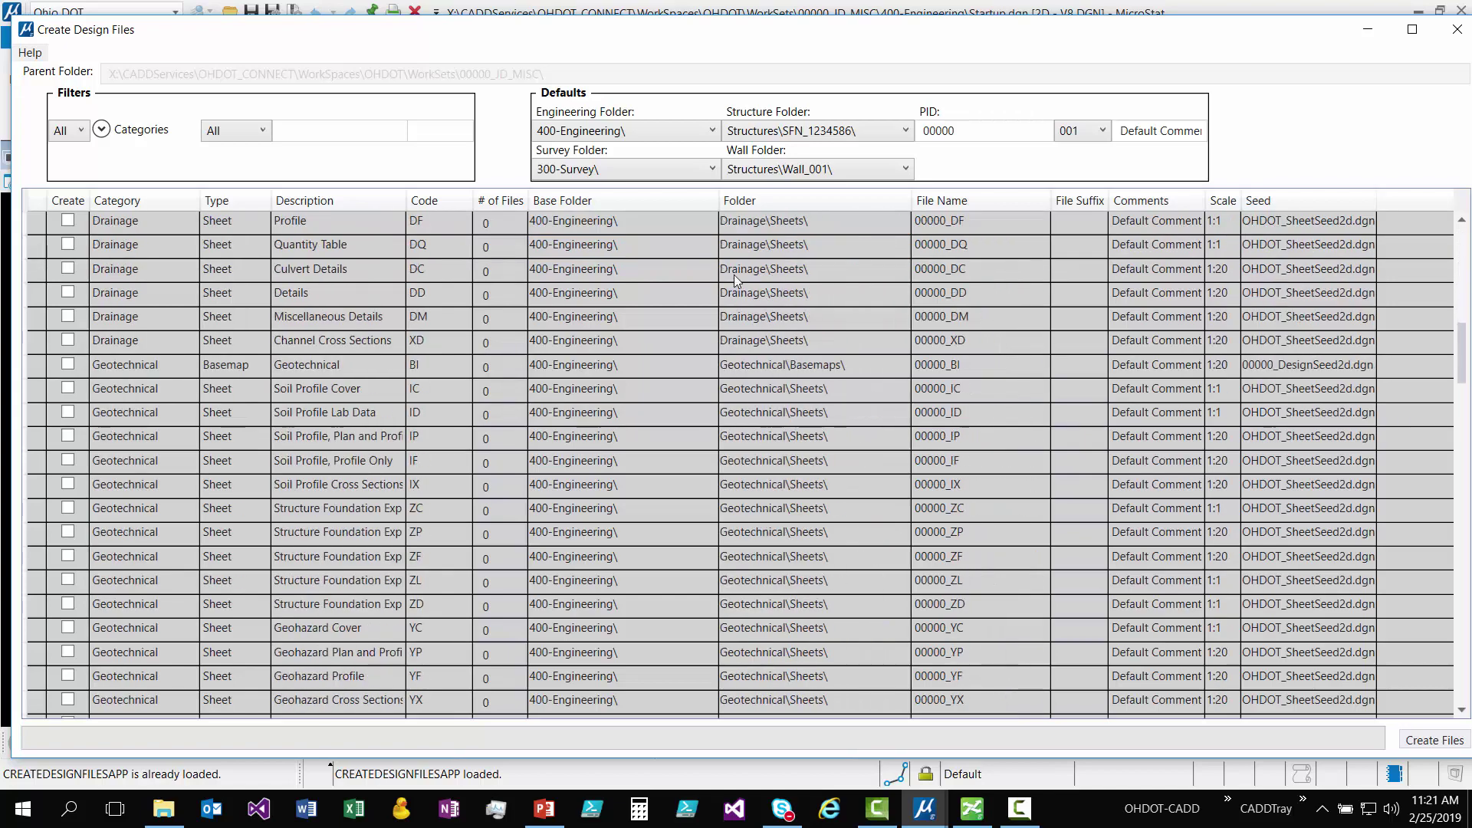
scroll(748, 448, "down", 3)
scroll(753, 487, "up", 4)
scroll(751, 484, "up", 10)
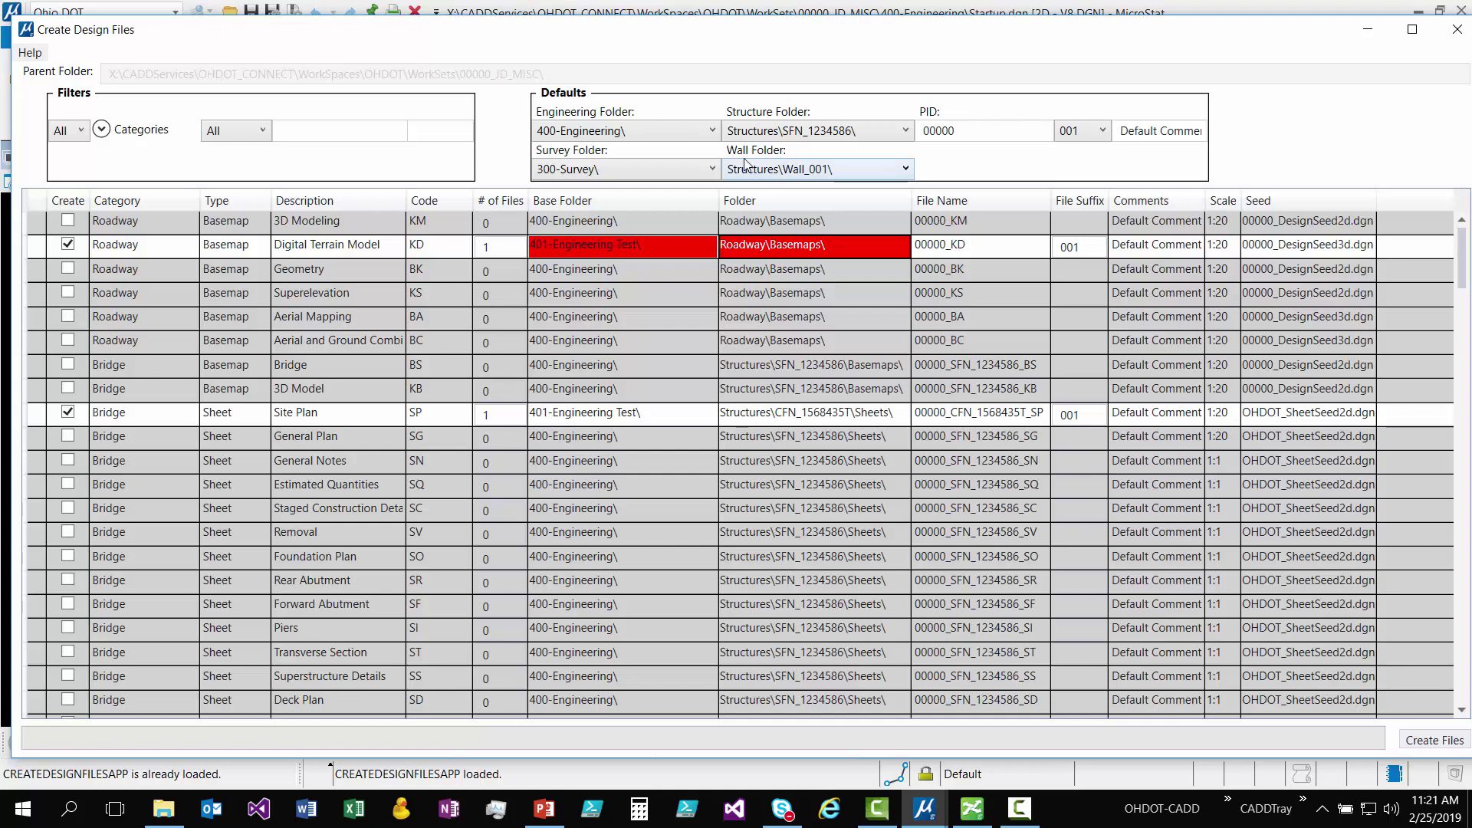
left_click(754, 132)
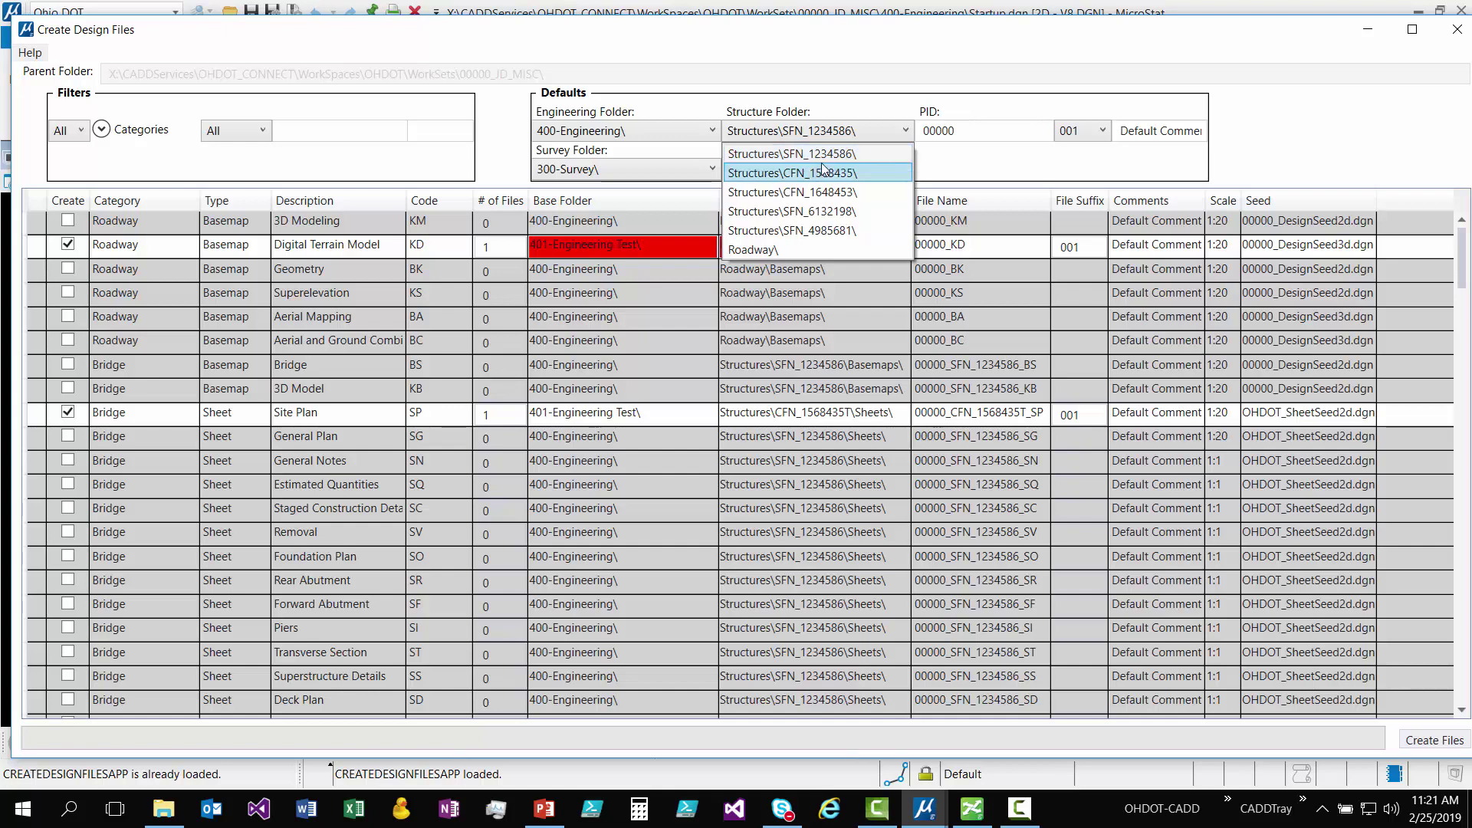
left_click(838, 173)
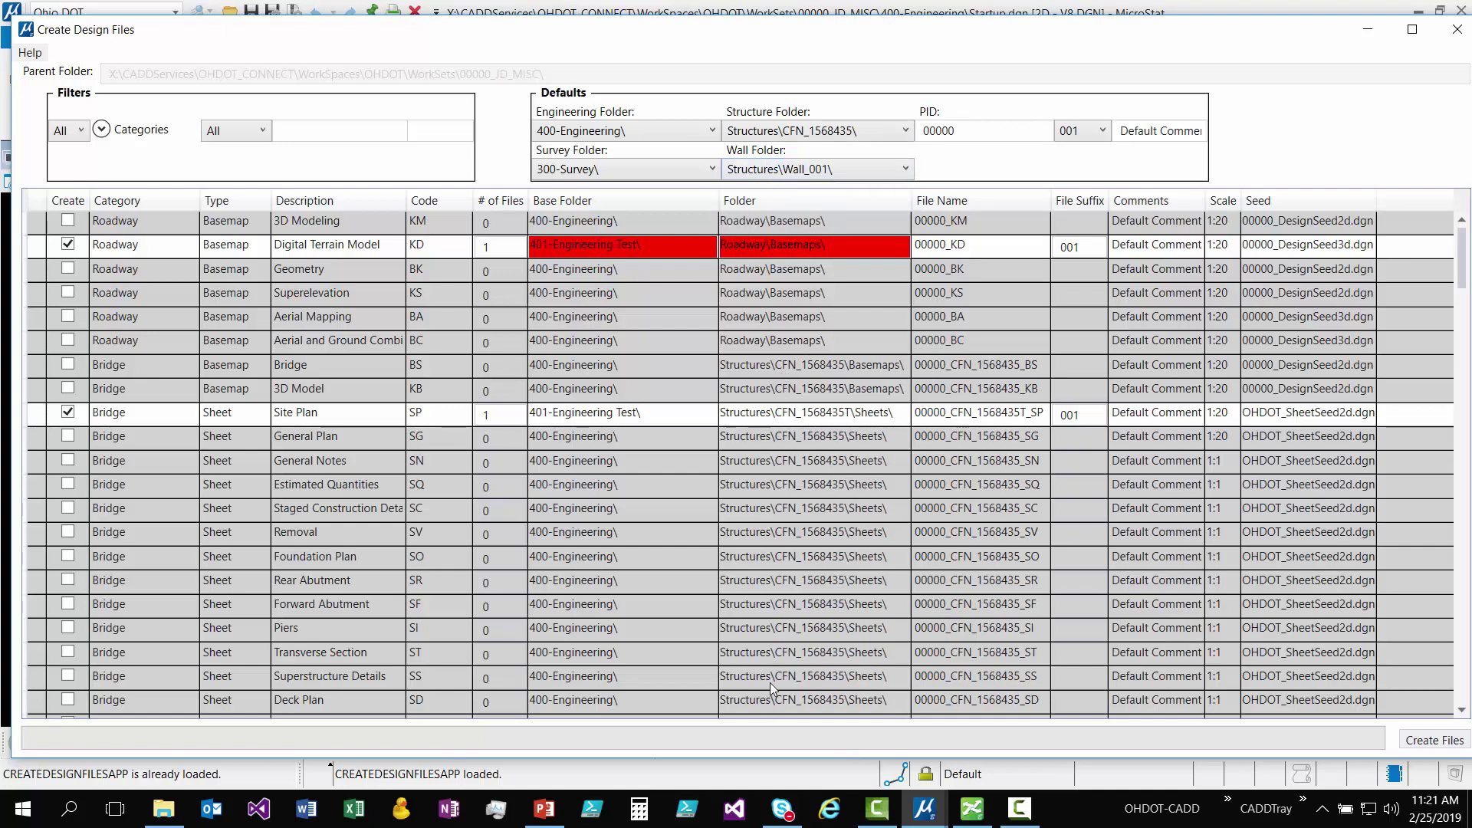
left_click(828, 134)
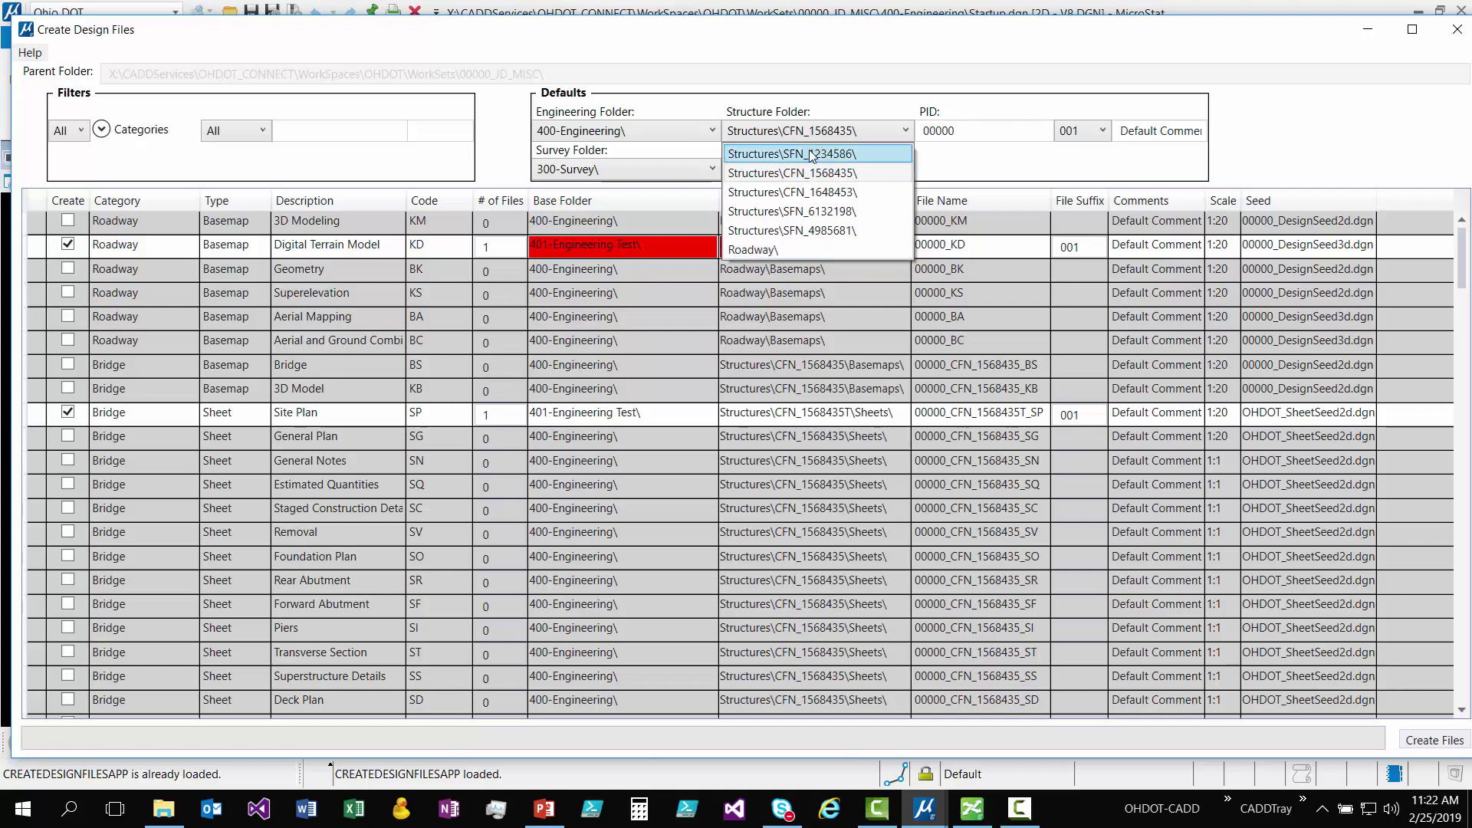
- Toggle the Structure Folder between Roadway\ and Structures\CFN_1568435\, ending on CFN_1568435, then list wall folders
left_click(802, 252)
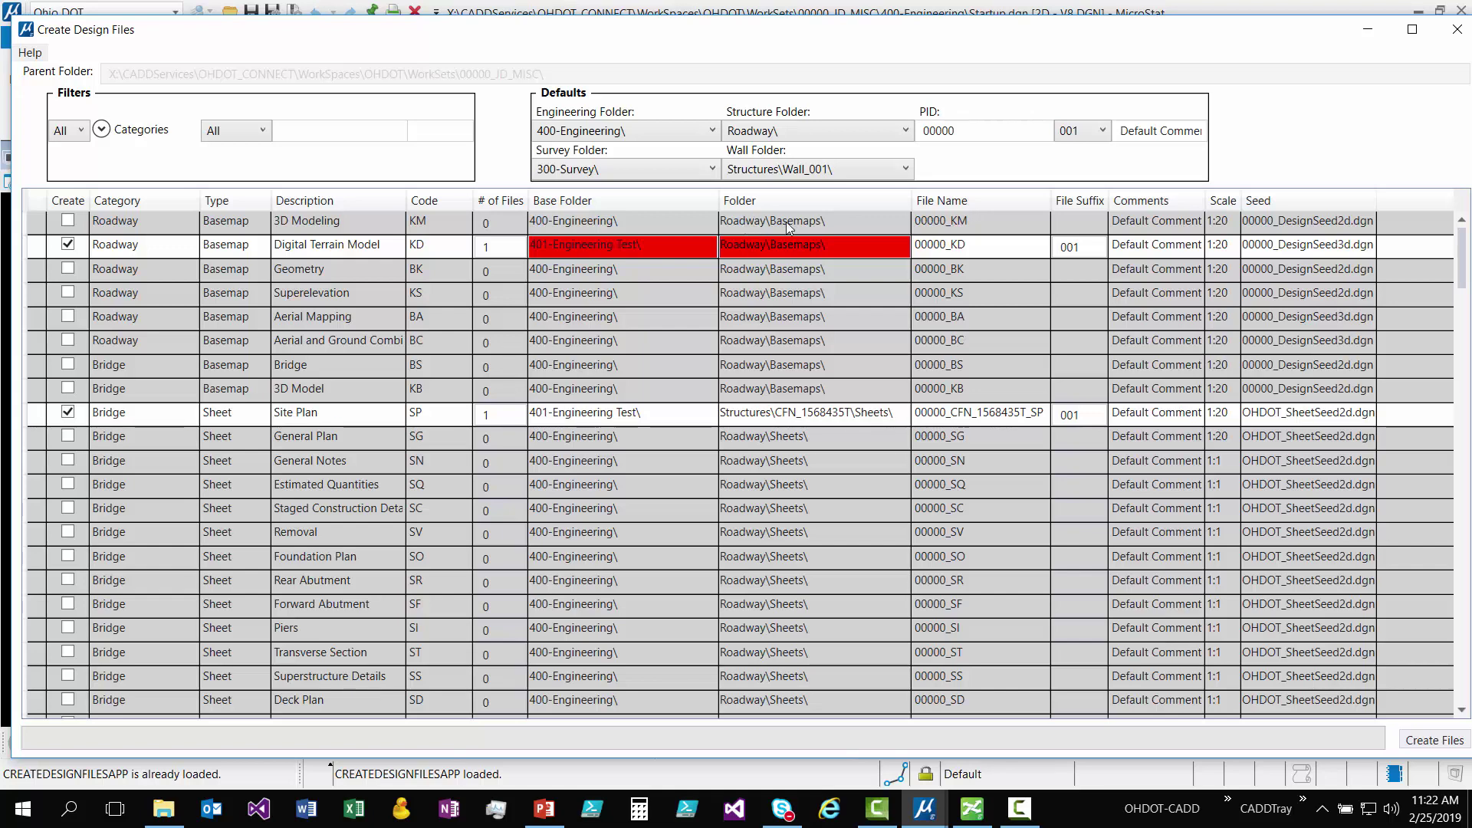
left_click(816, 131)
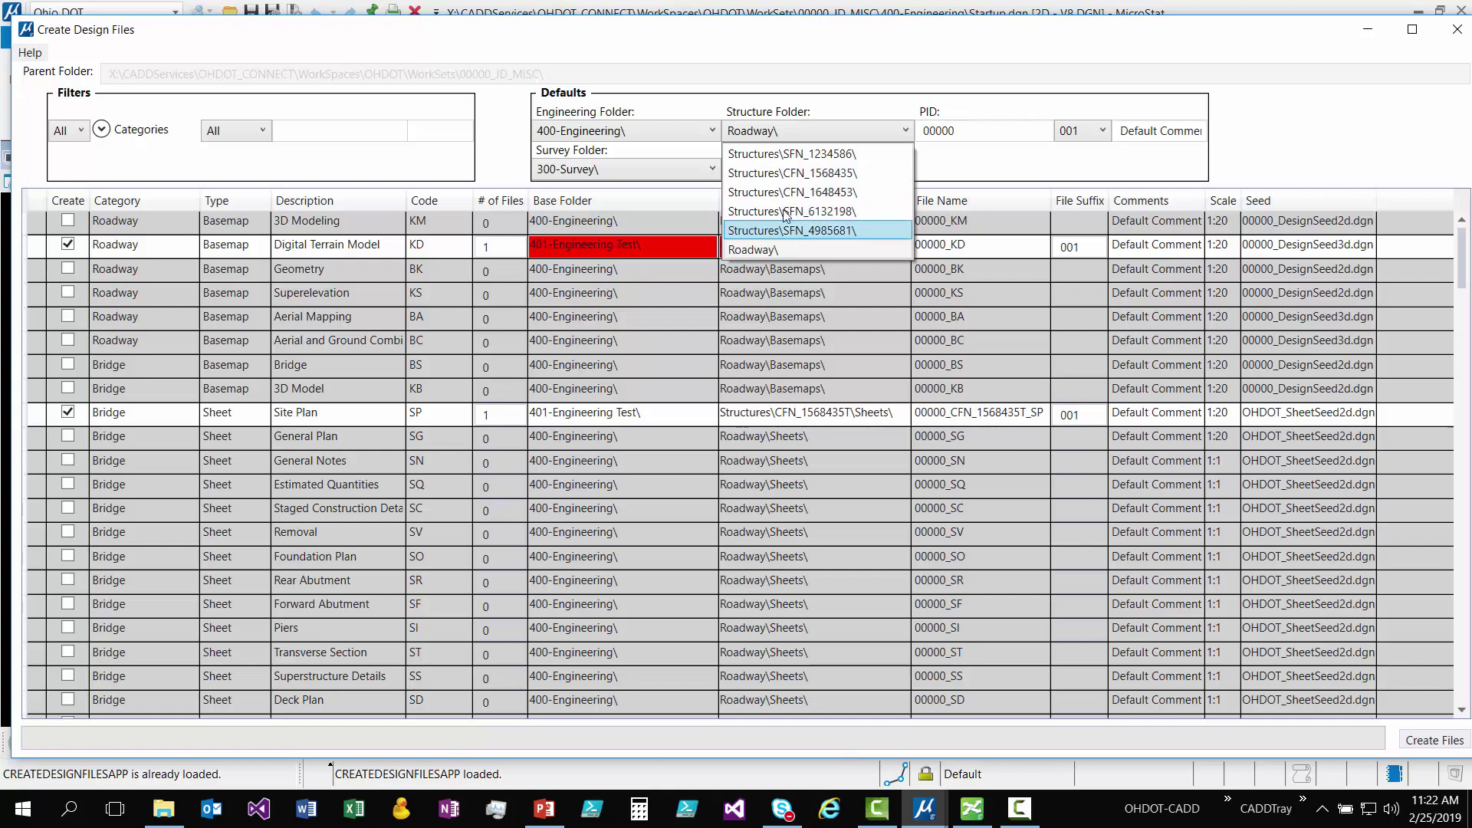
left_click(757, 174)
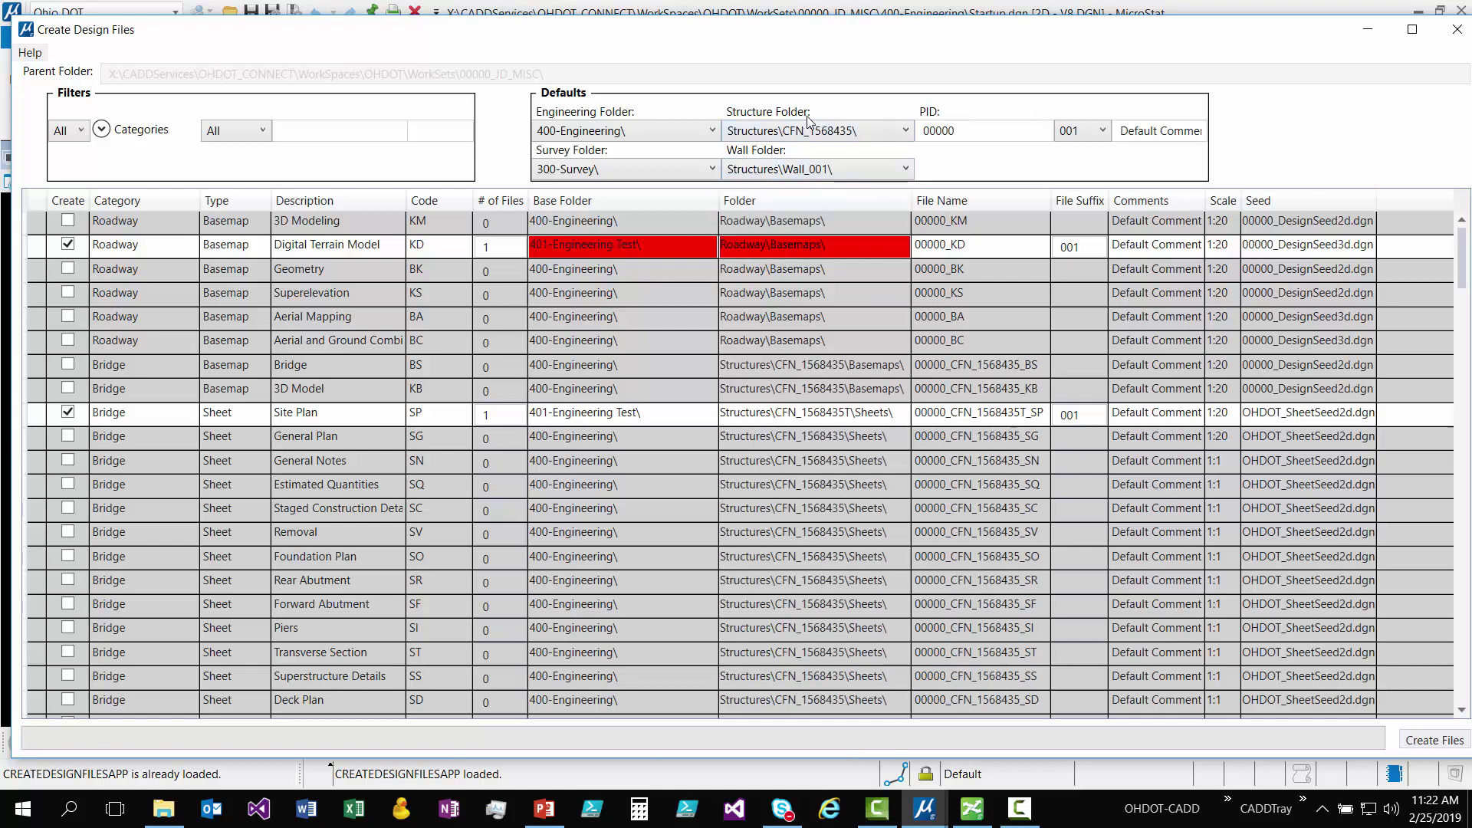
left_click(809, 139)
left_click(784, 247)
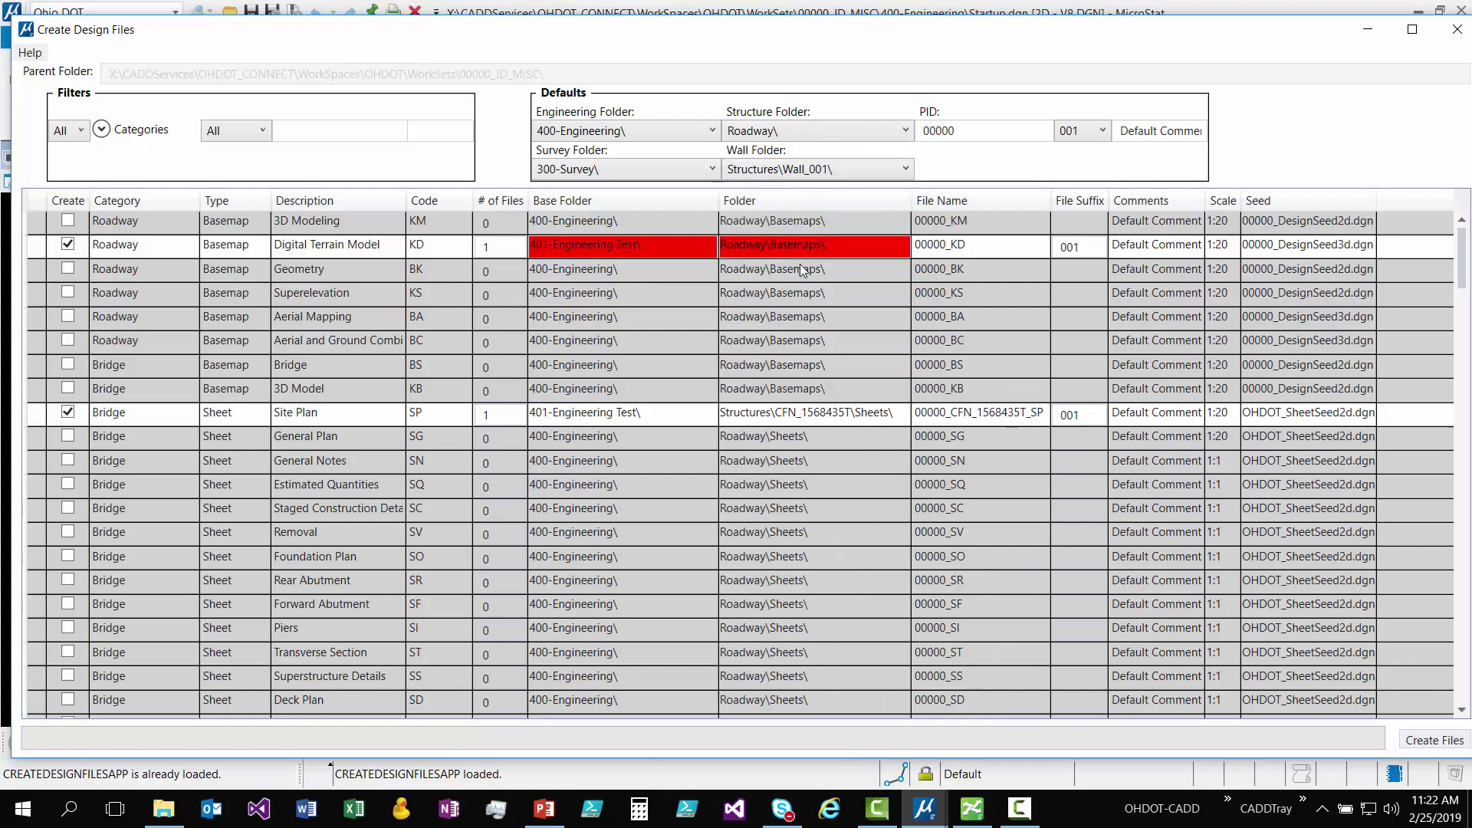
left_click(813, 140)
left_click(820, 152)
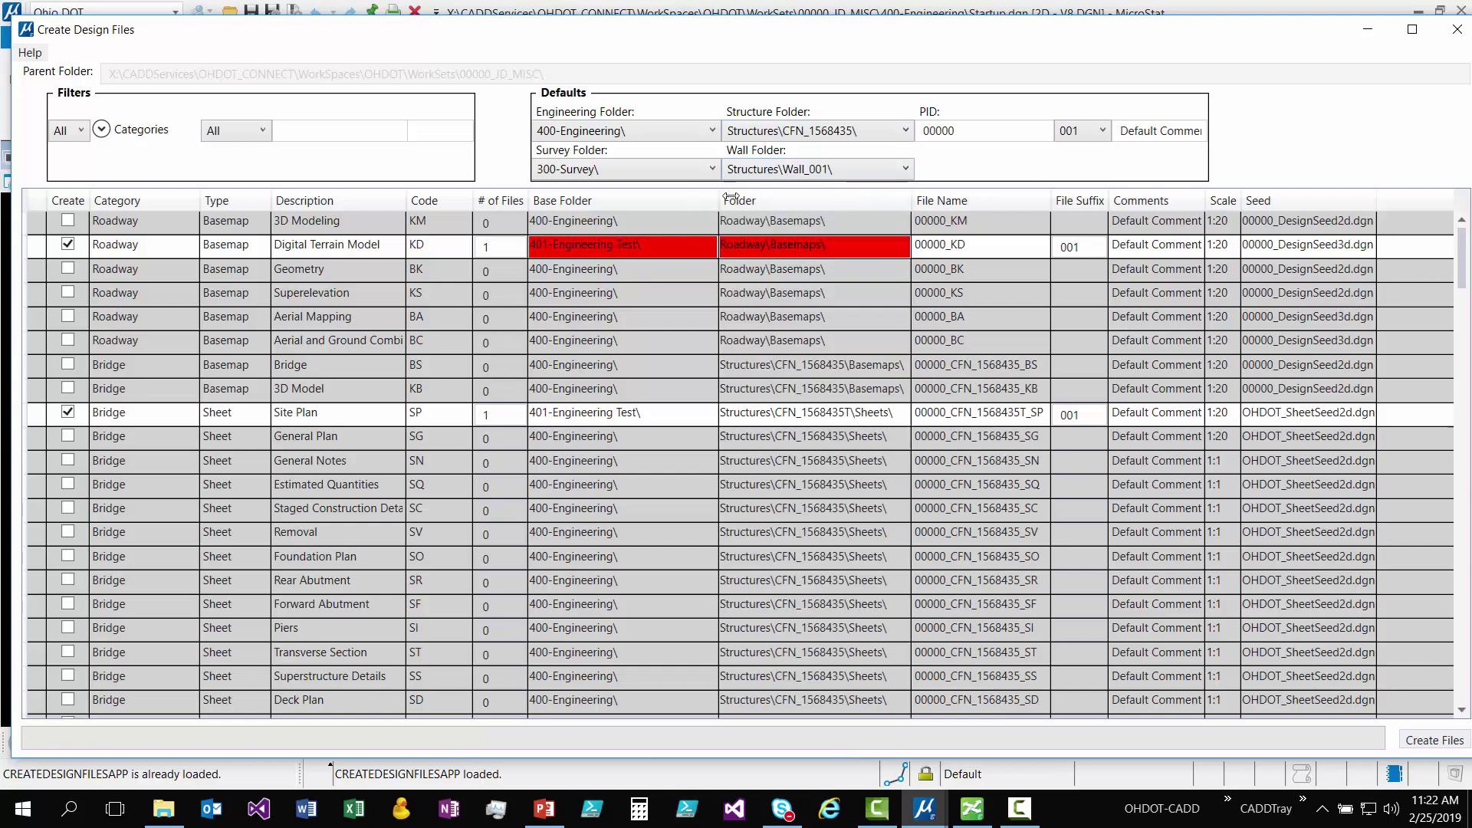
left_click(825, 174)
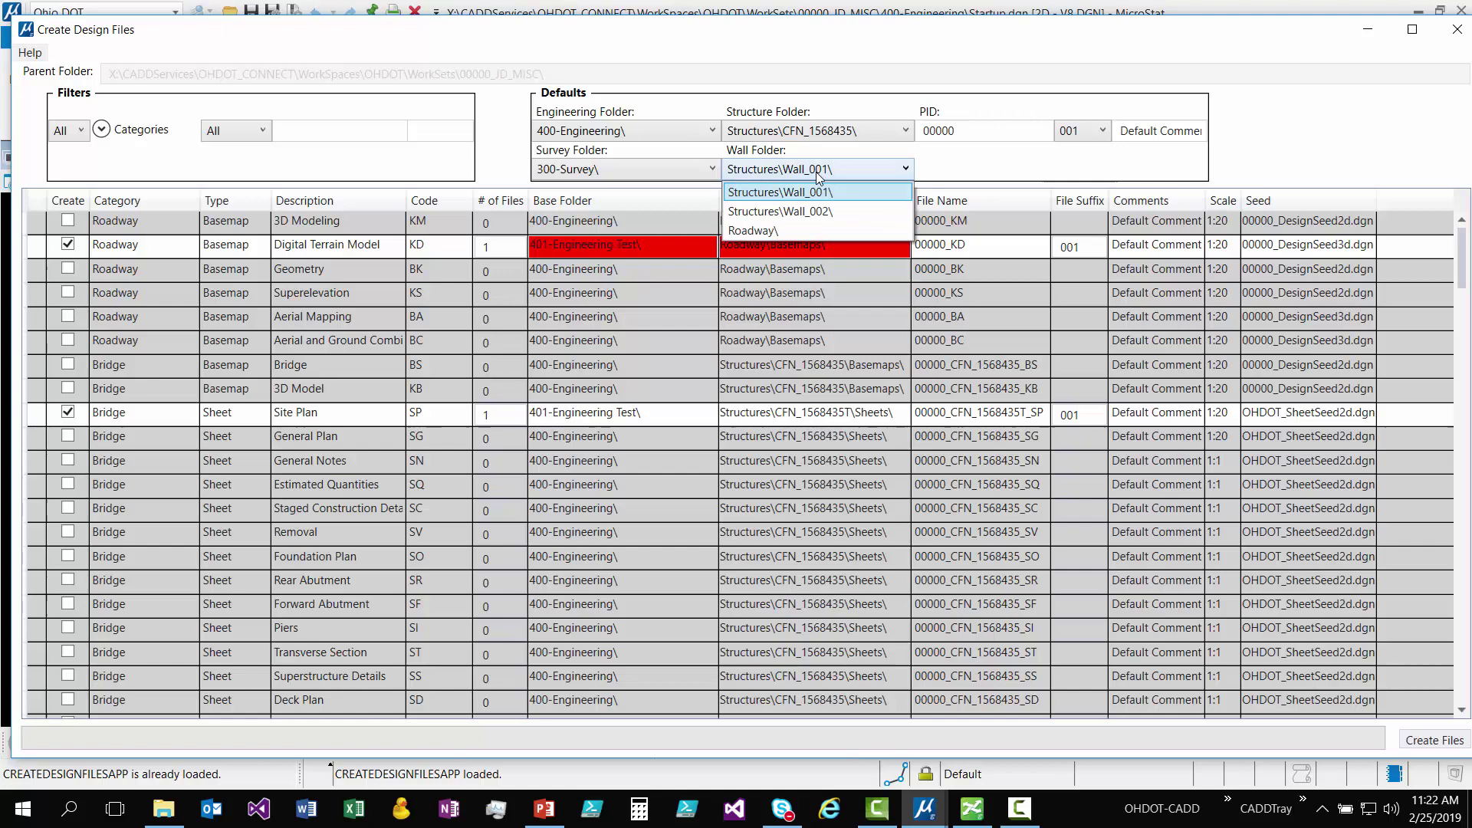
- Choose Structures\Wall_002\ as the wall folder and filter the table to Wall rows
left_click(803, 211)
scroll(775, 413, "down", 1)
scroll(775, 411, "down", 7)
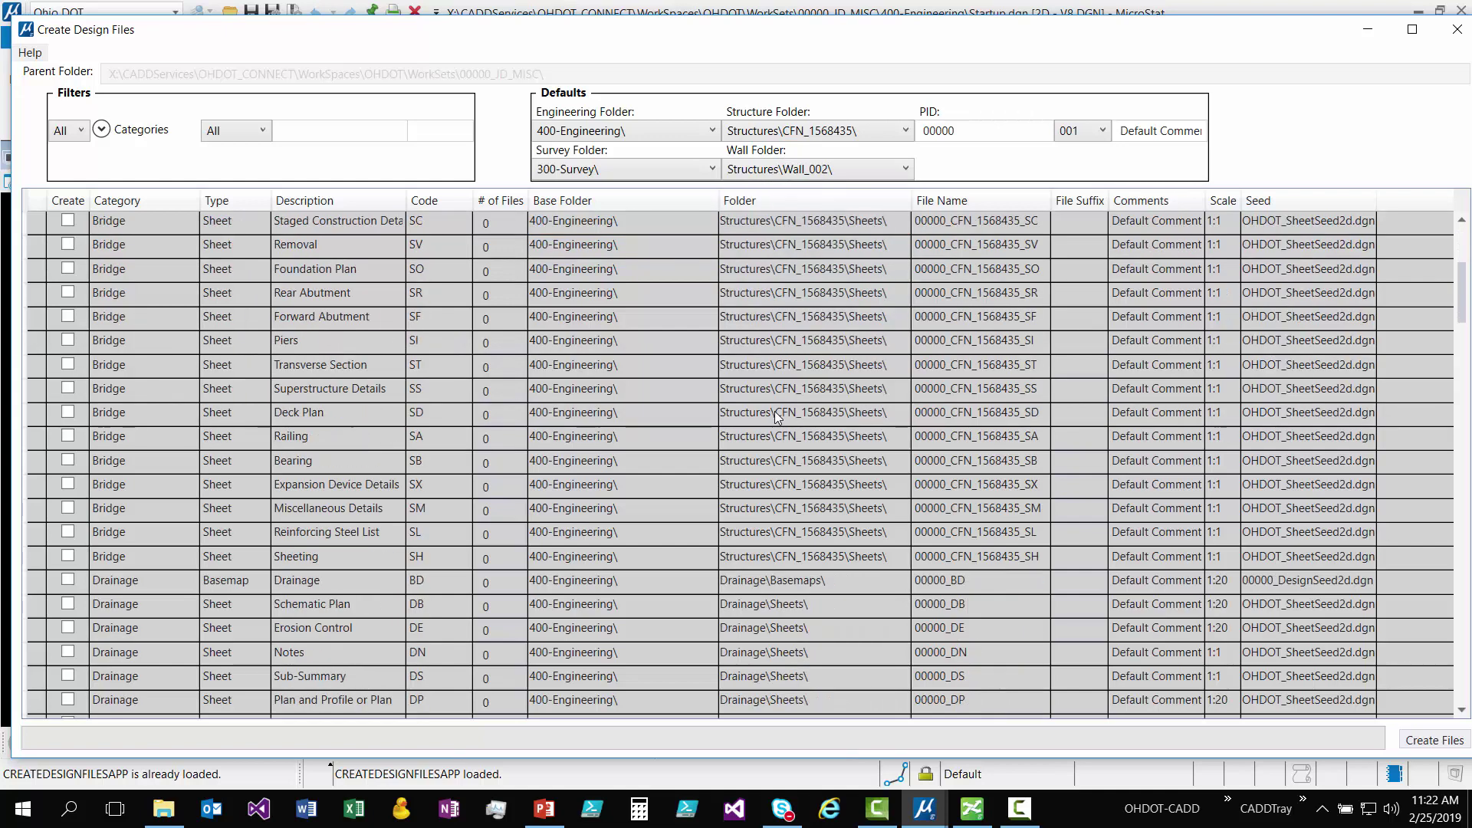
scroll(770, 415, "up", 8)
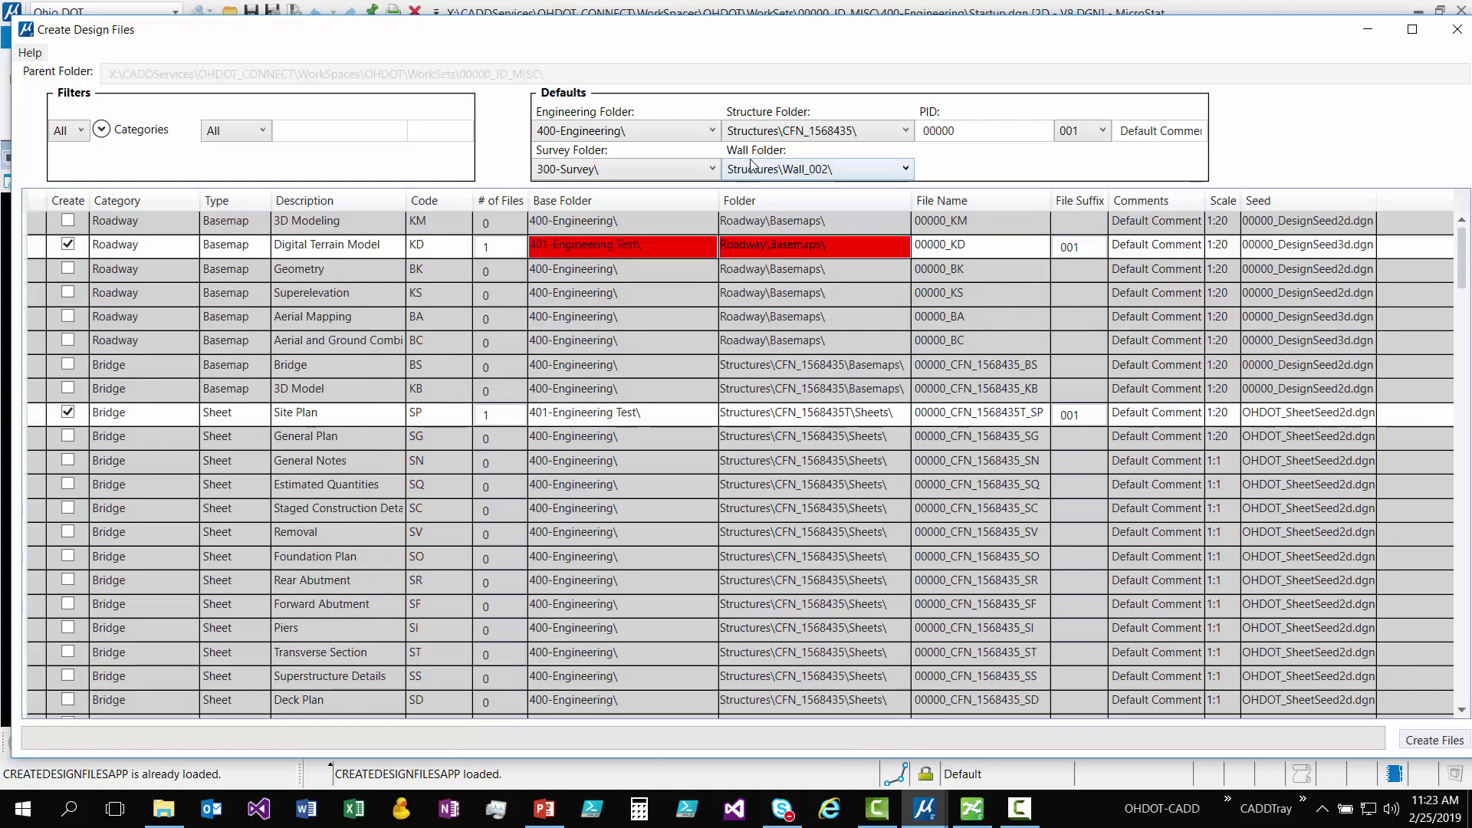
left_click(159, 135)
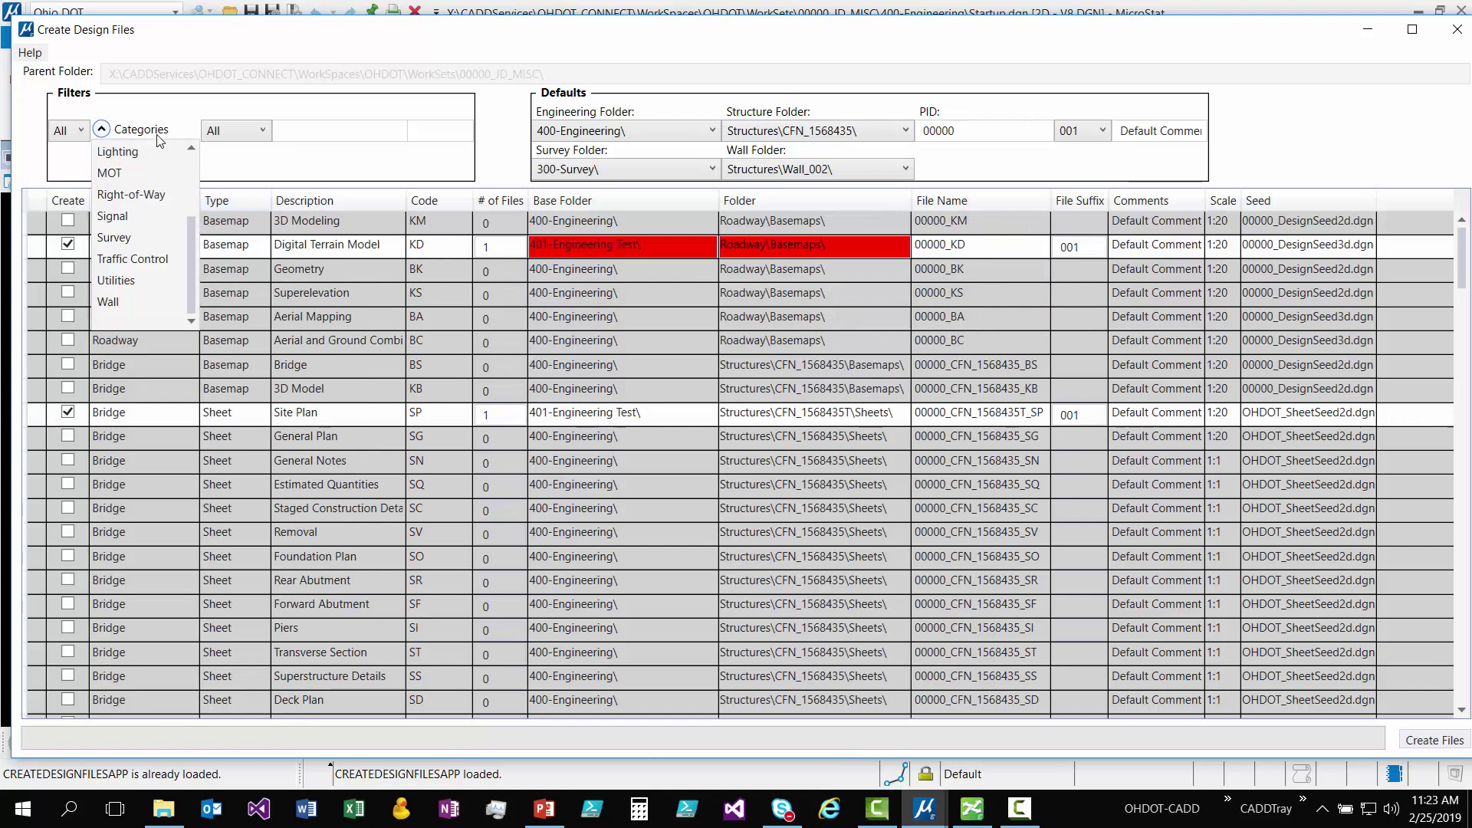
left_click(136, 300)
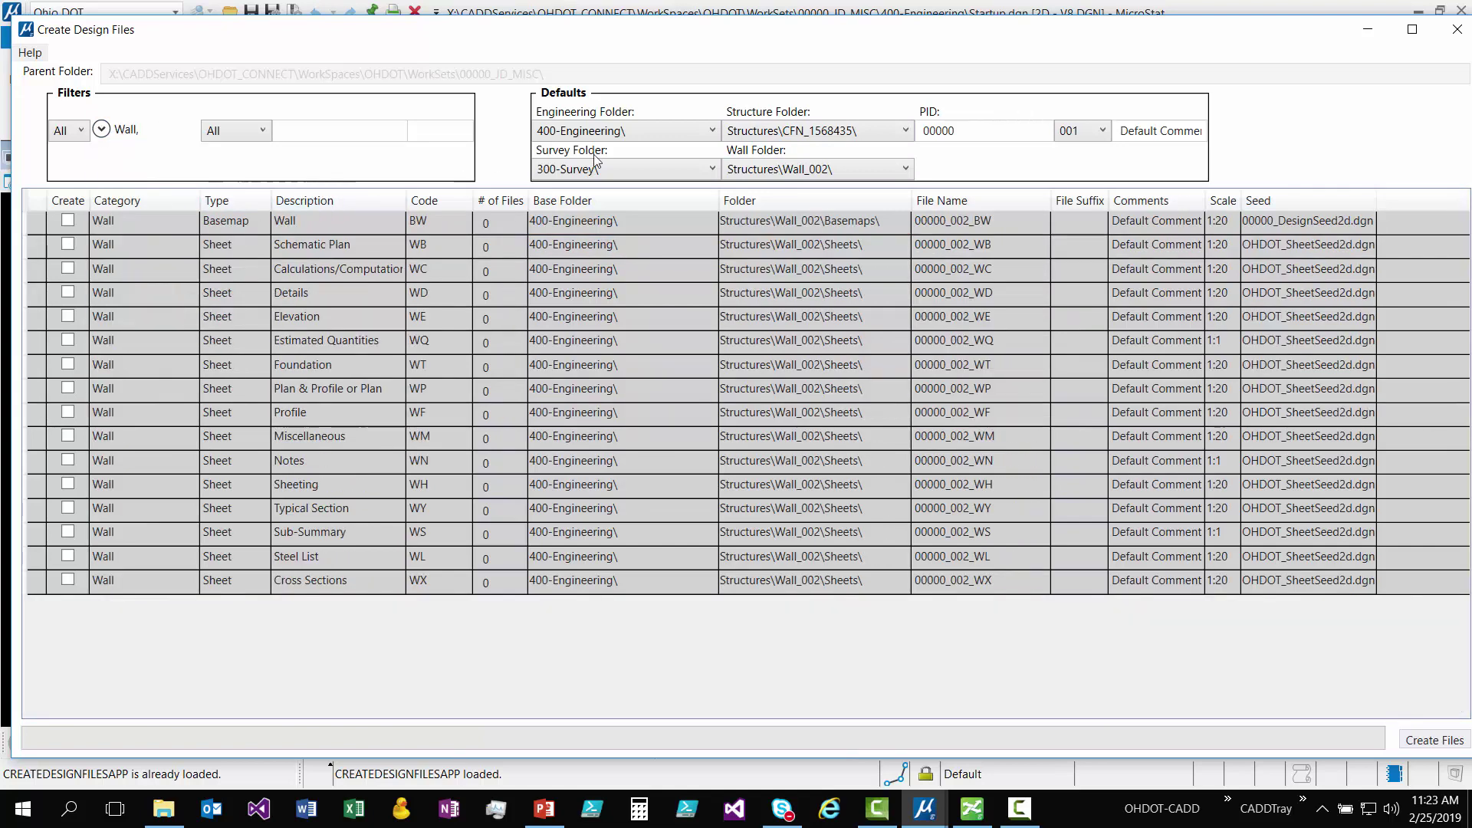
- Toggle the wall folder to Wall_001 and back to Wall_002, keeping Structures\CFN_1568435\
left_click(816, 170)
left_click(813, 187)
left_click(813, 170)
left_click(804, 205)
left_click(805, 171)
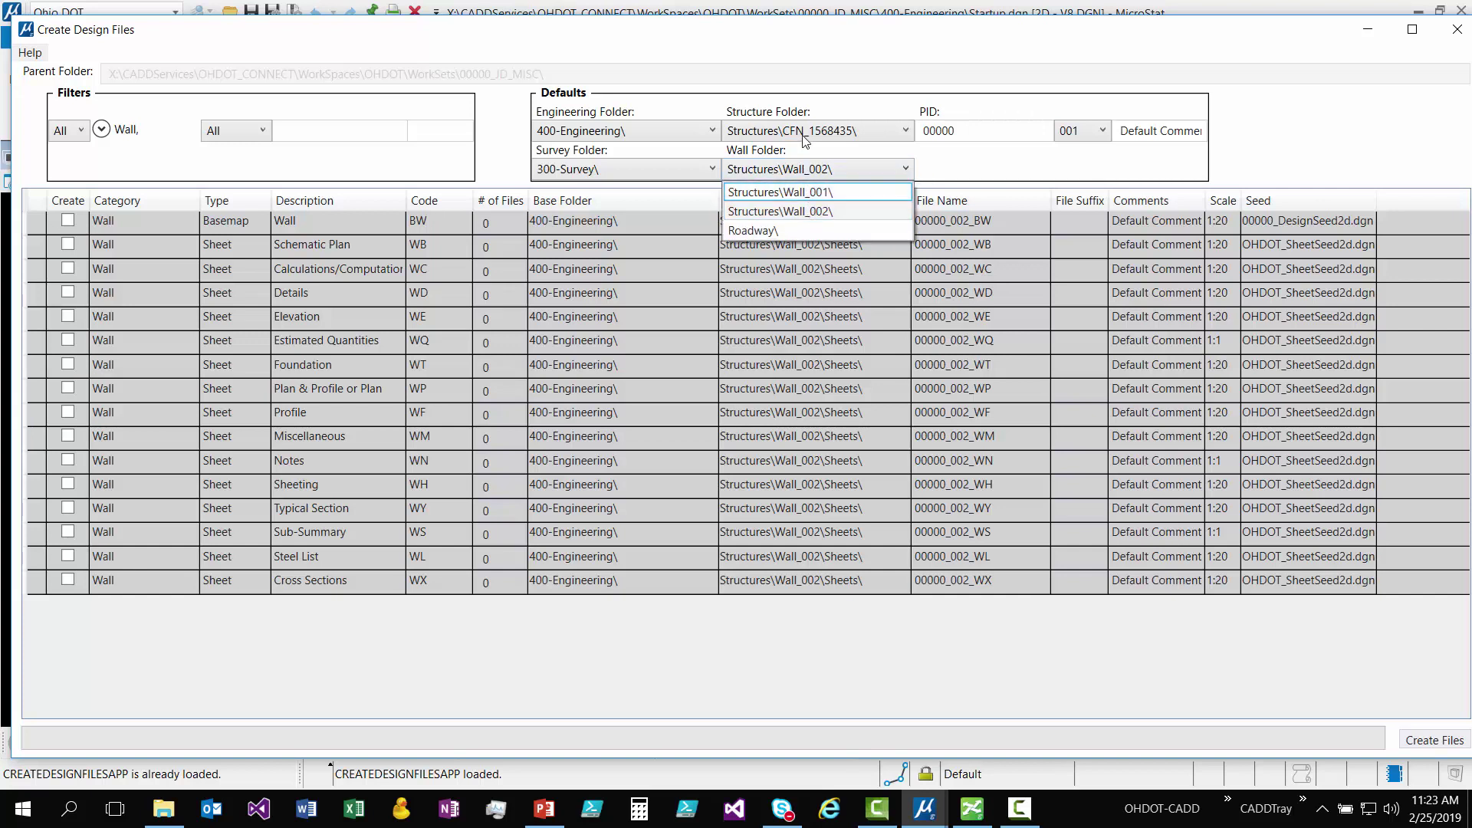
left_click(804, 209)
left_click(798, 135)
left_click(799, 136)
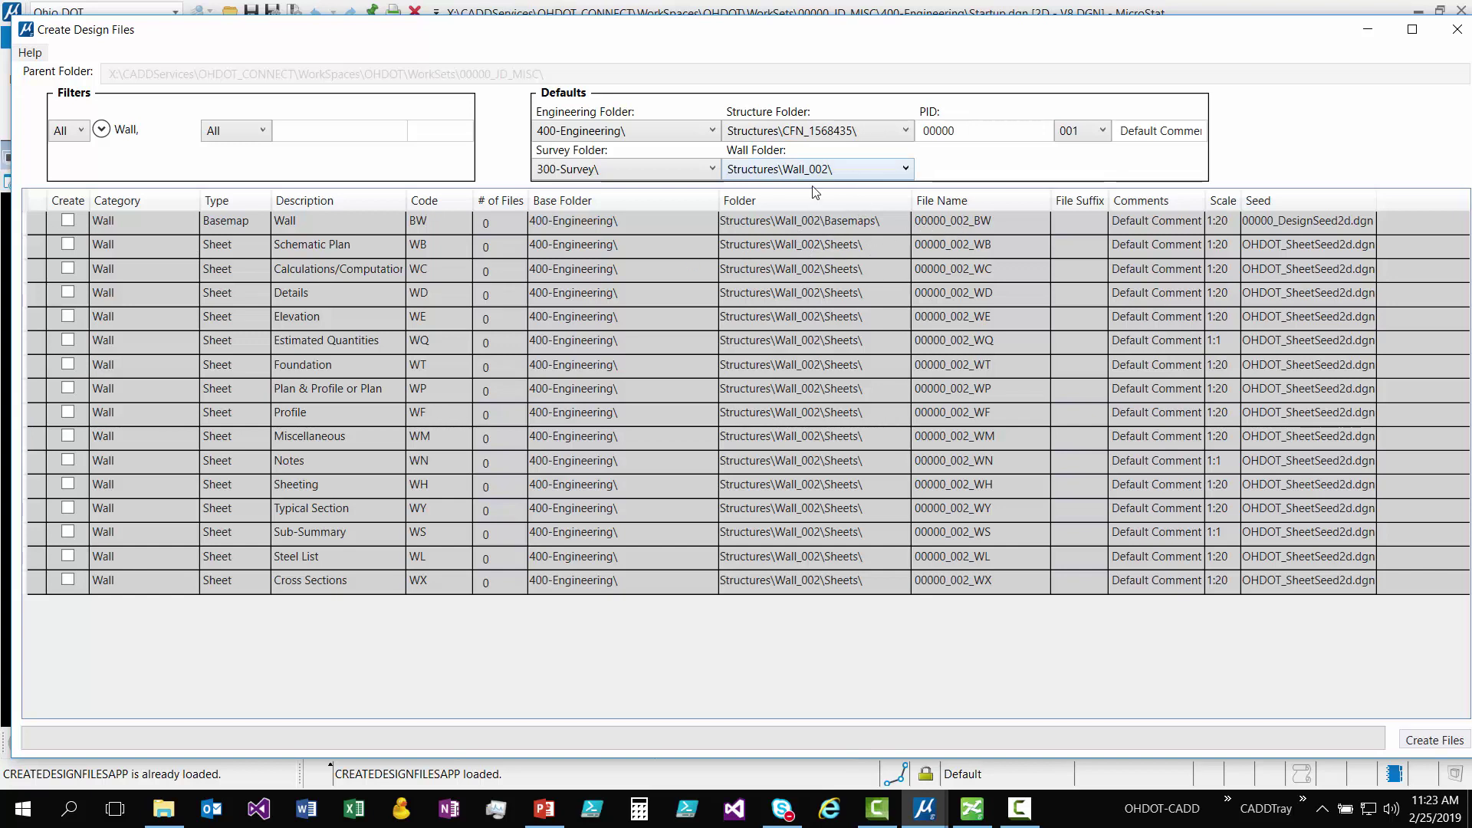
- Remove Wall from the category filter so all categories show again
left_click(140, 131)
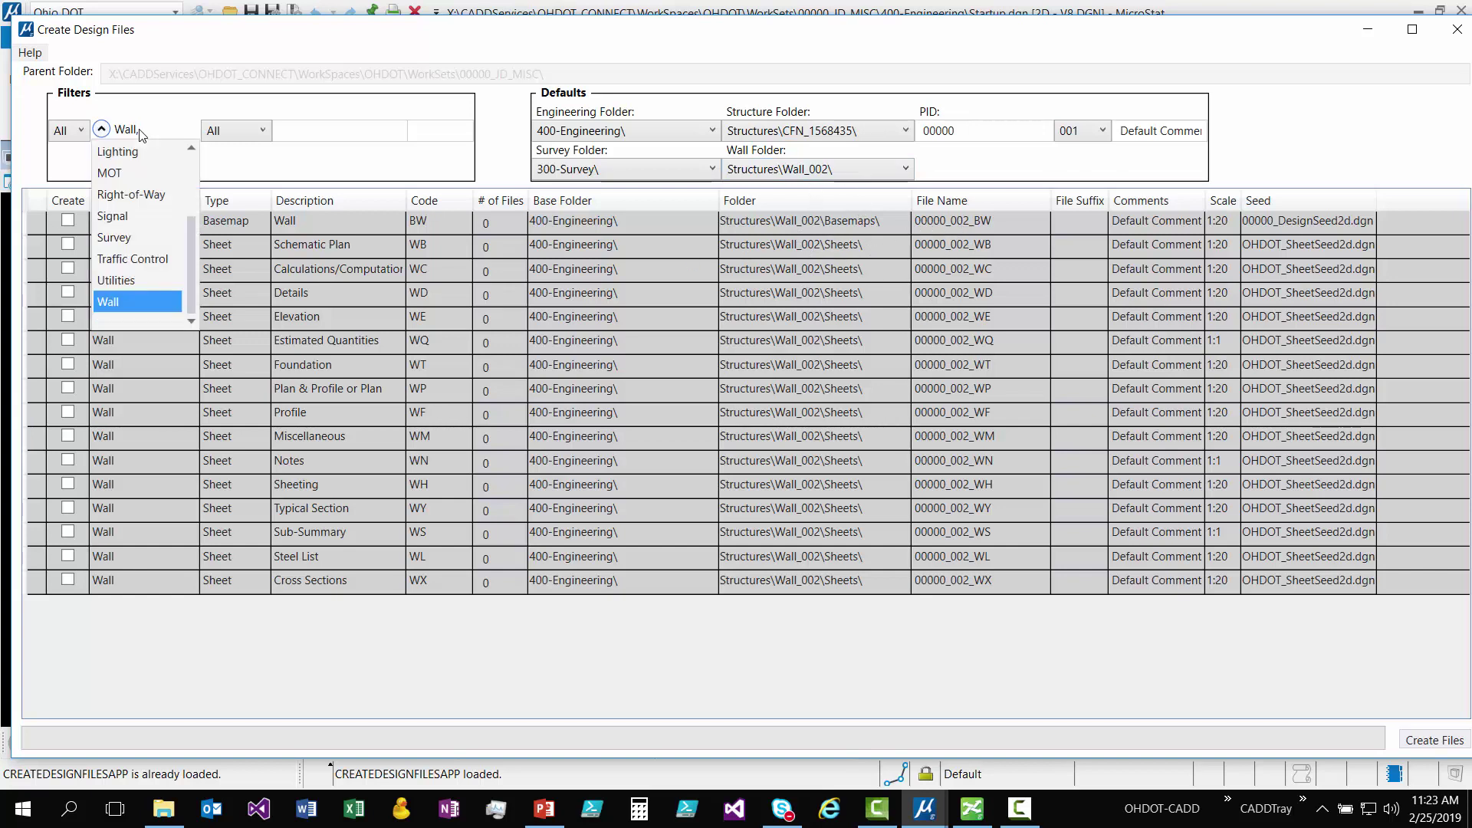
left_click(161, 299)
left_click(989, 130)
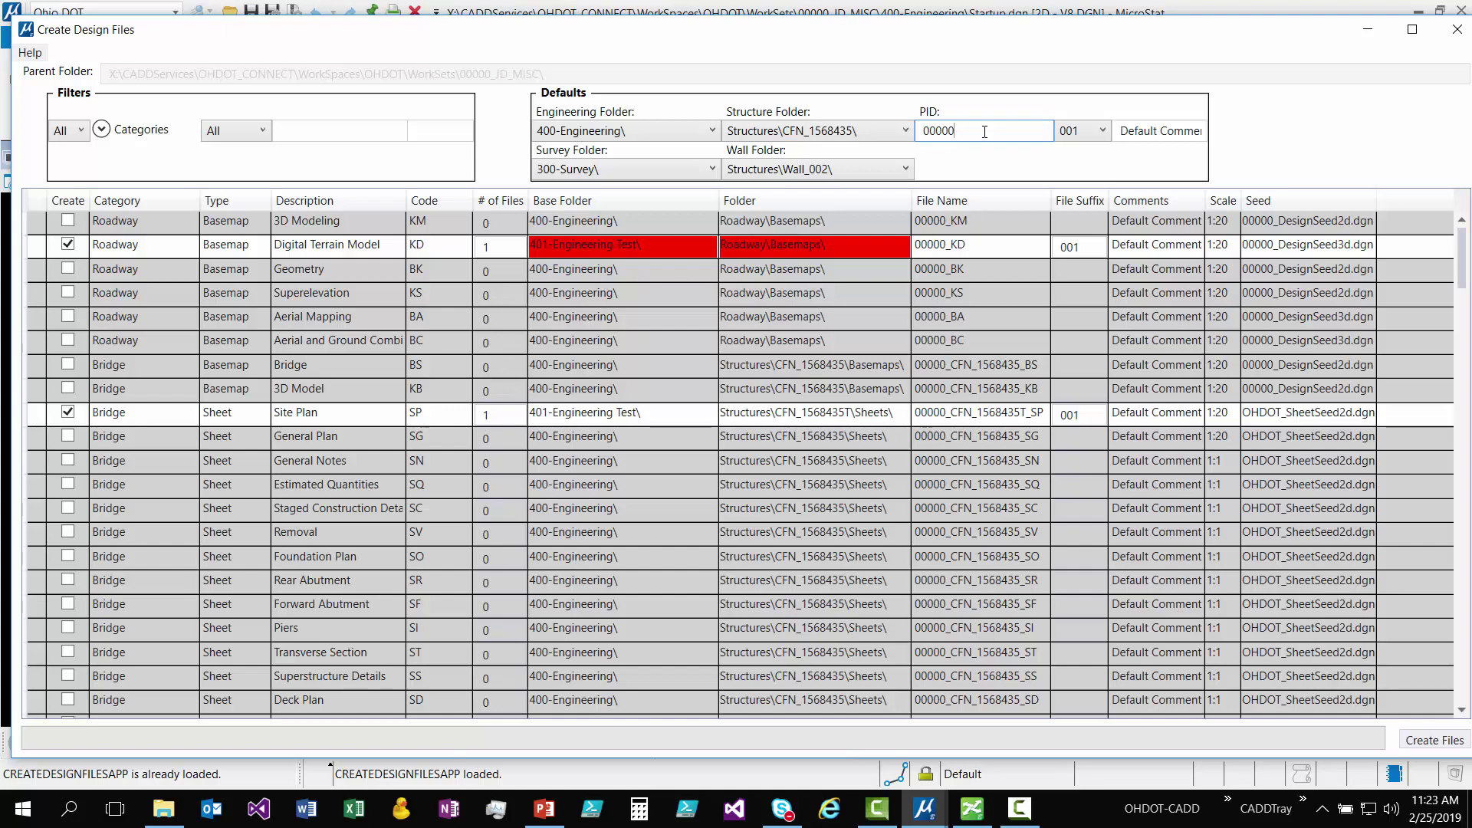
- Widen the File Suffix column and select the KD row's 001 suffix
double_click(959, 131)
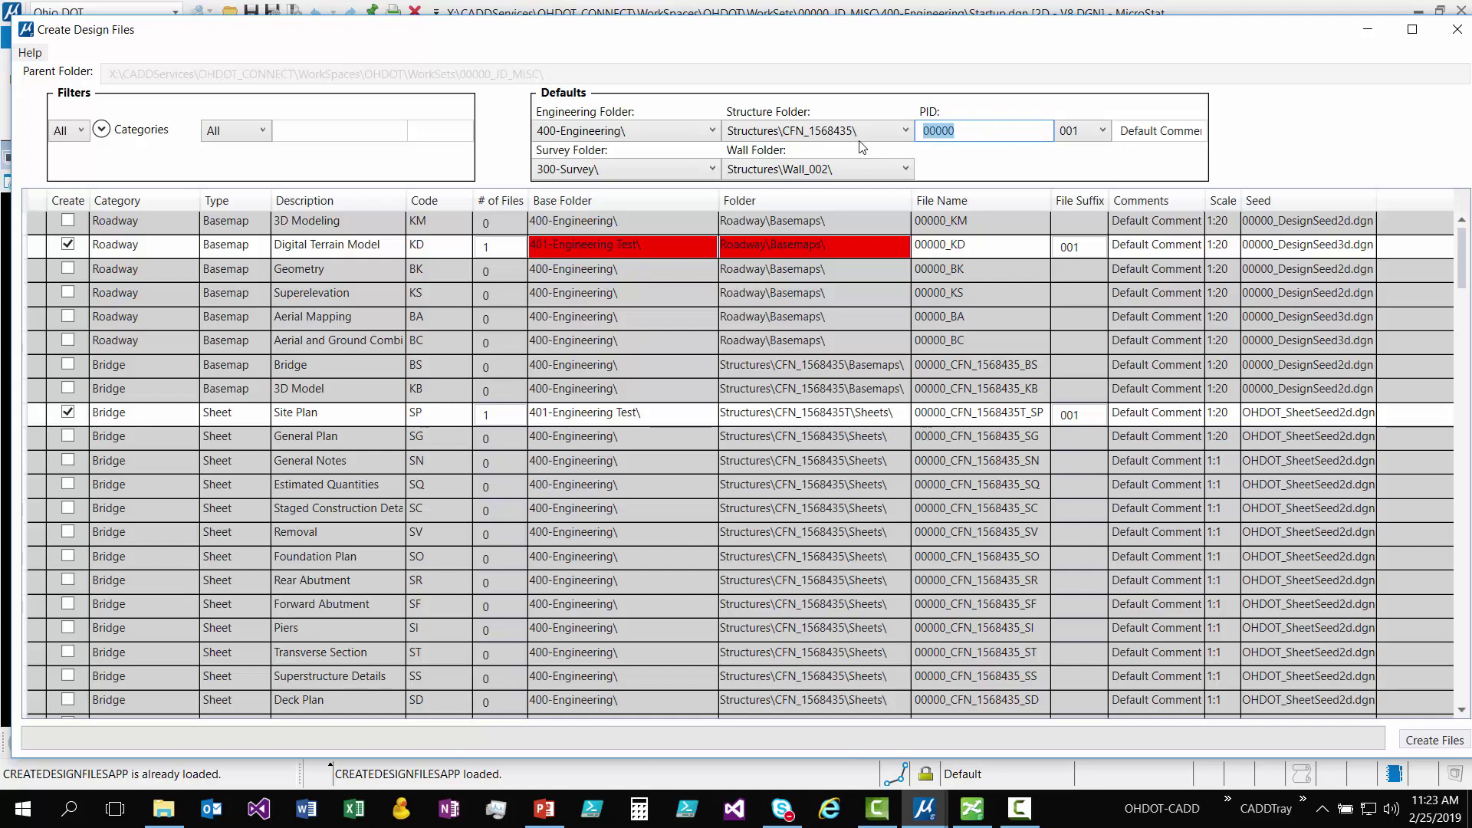
left_click(958, 130)
left_click_drag(1109, 198, 1134, 197)
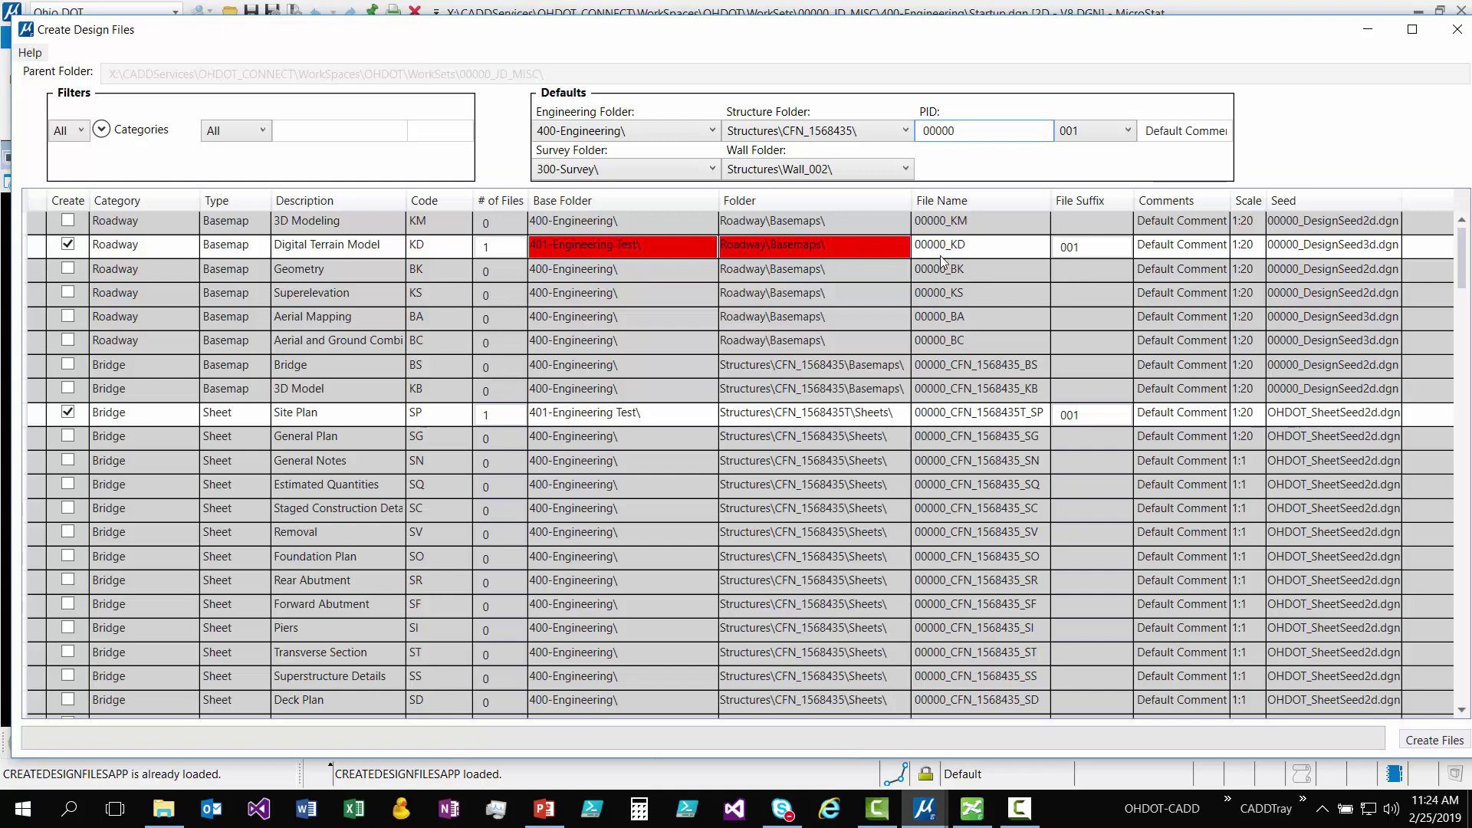
left_click(1086, 247)
double_click(1086, 247)
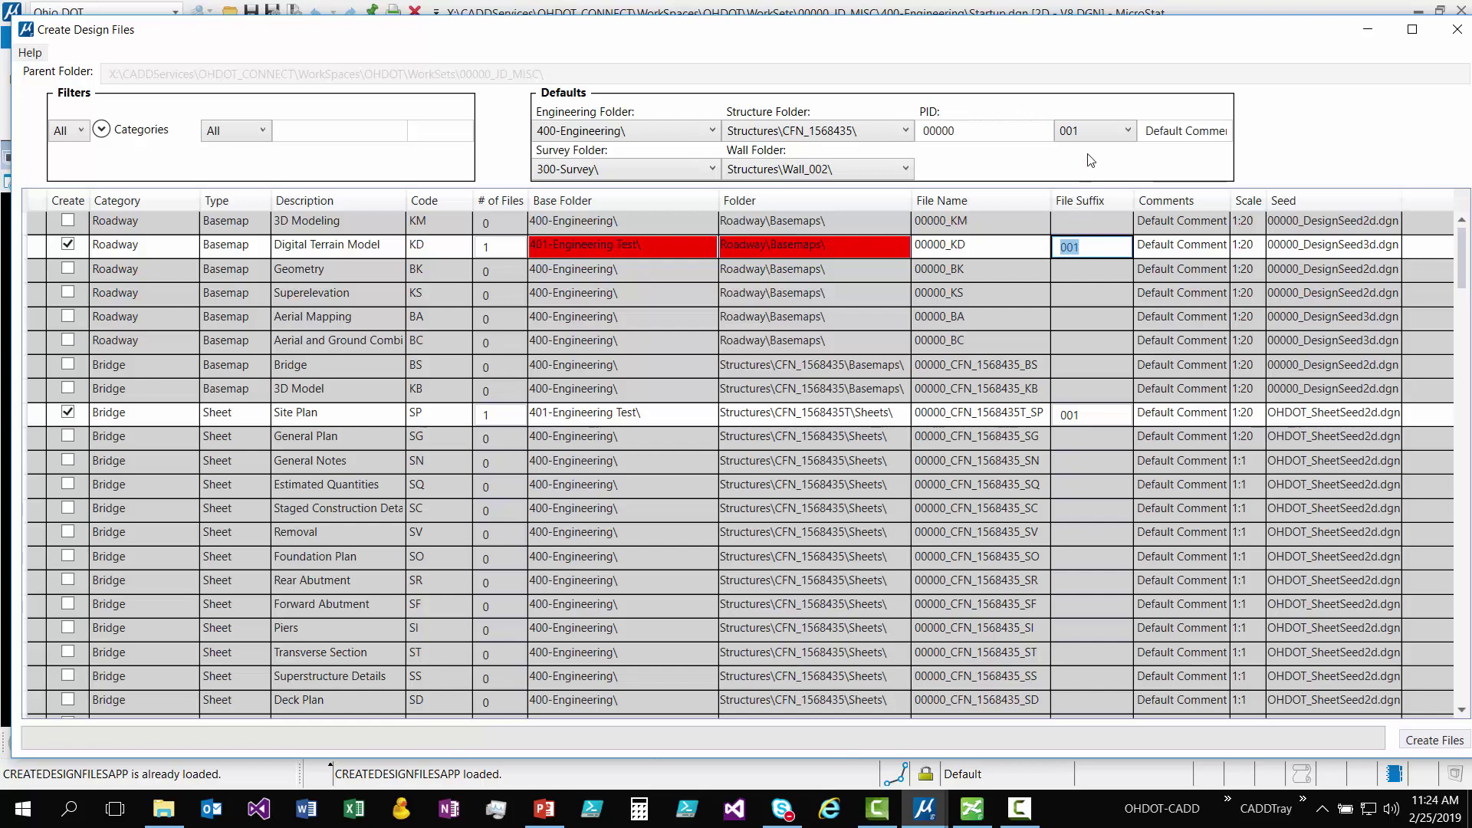
- Tick the Geometry (BK) row with suffix 101, then restore the default suffix to 001
left_click(1101, 130)
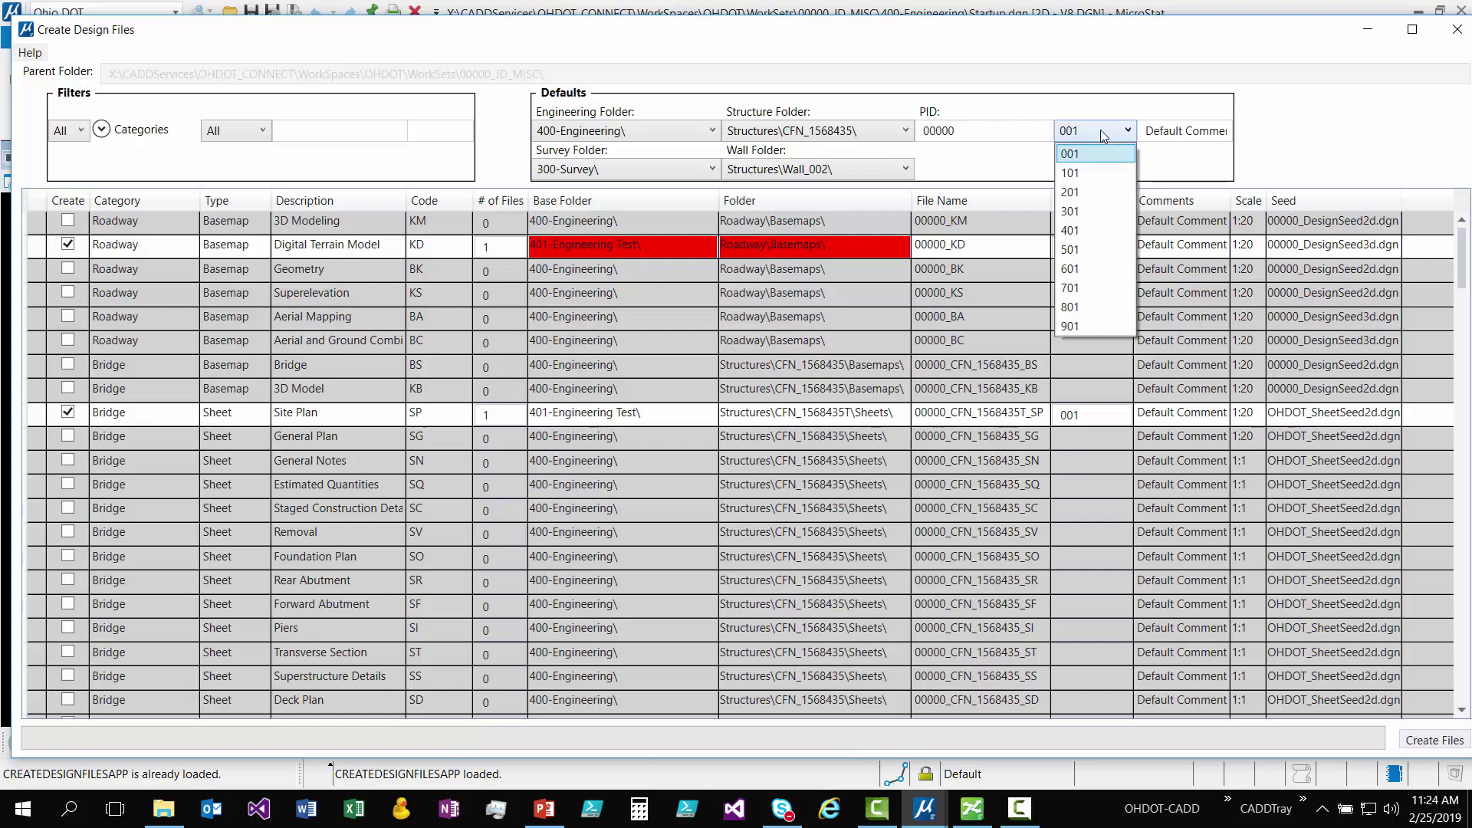
left_click(1092, 173)
left_click(1083, 246)
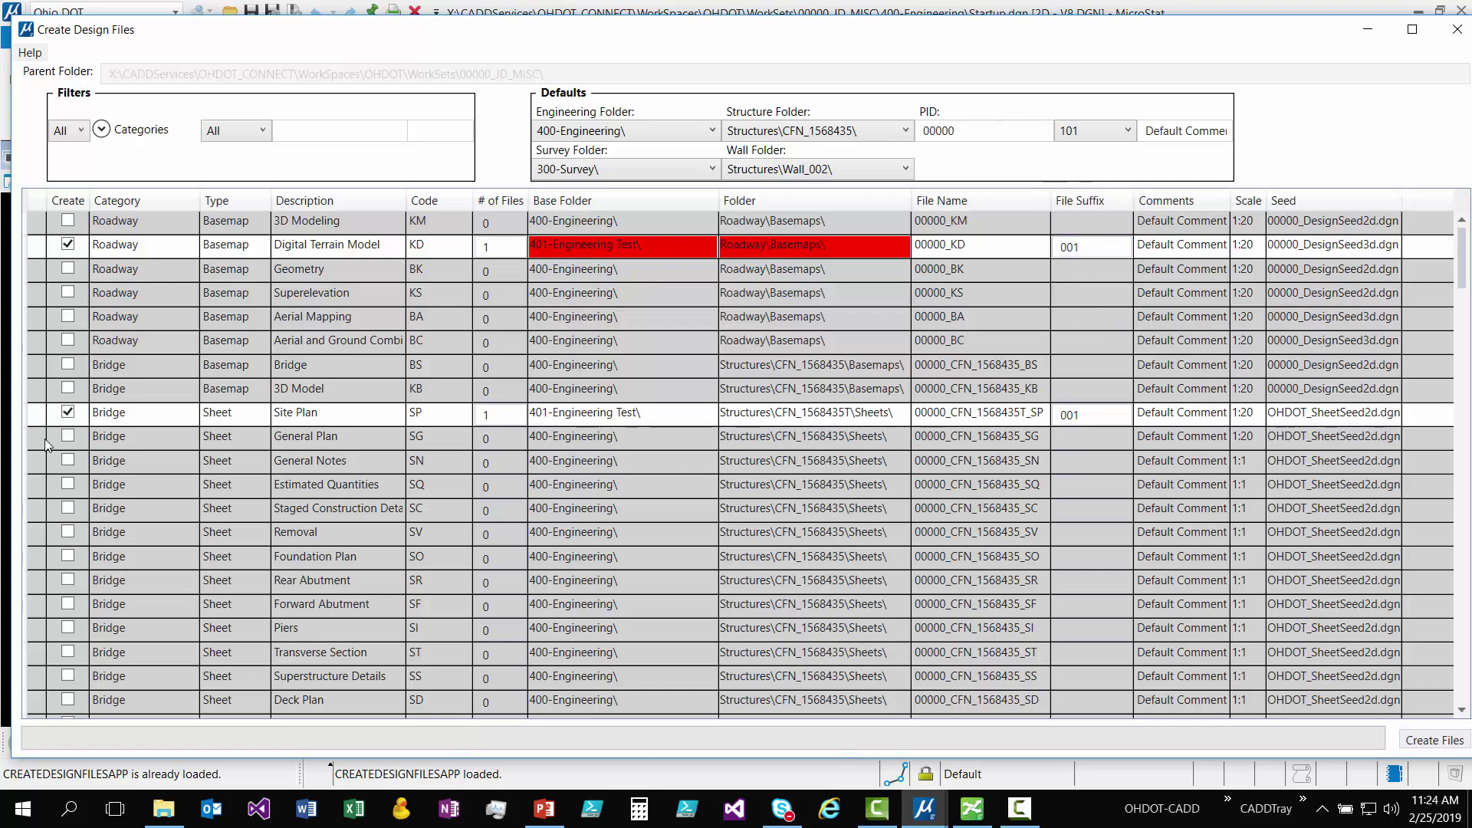
left_click(67, 268)
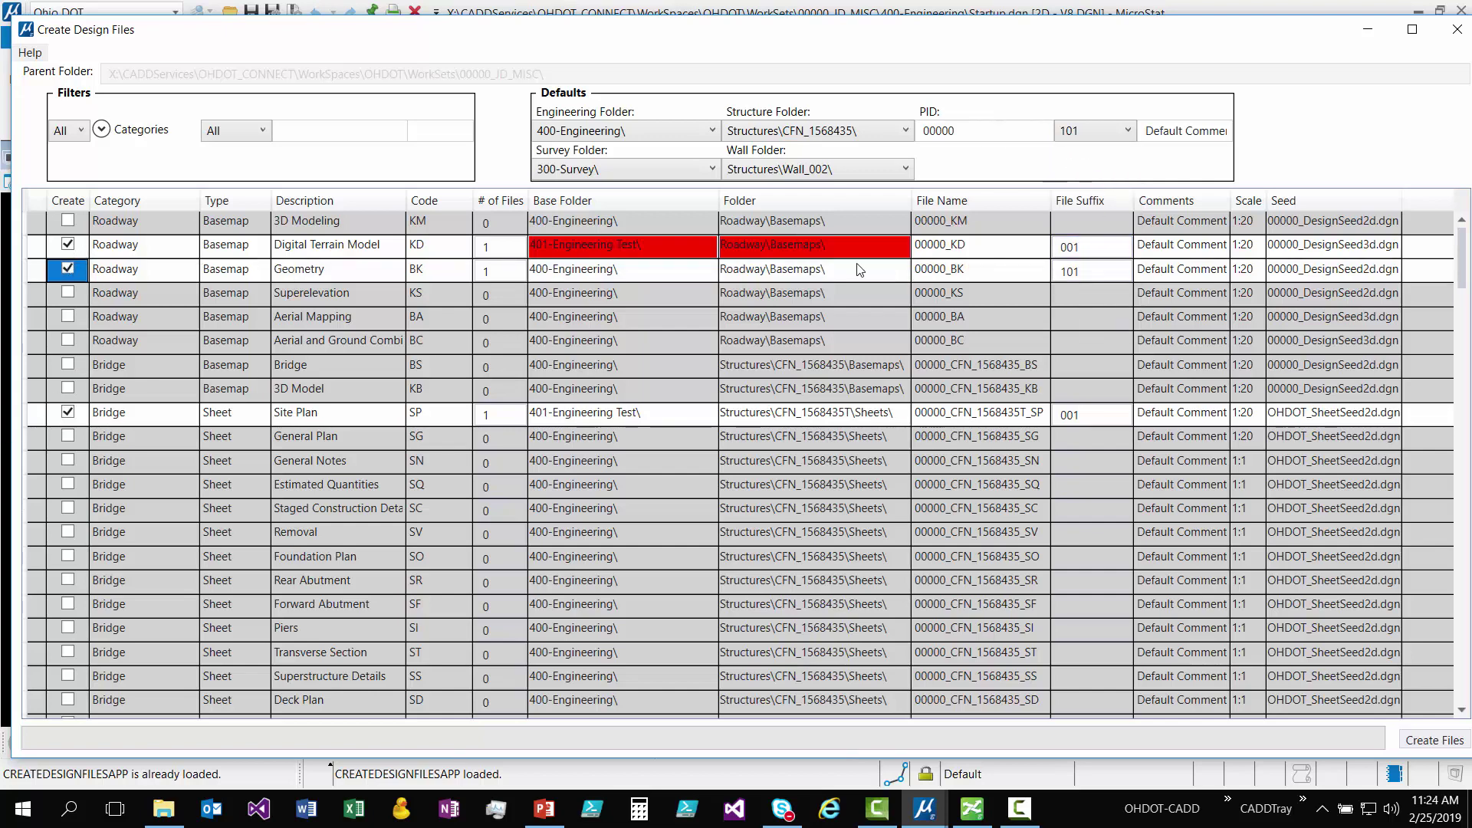
left_click(1074, 272)
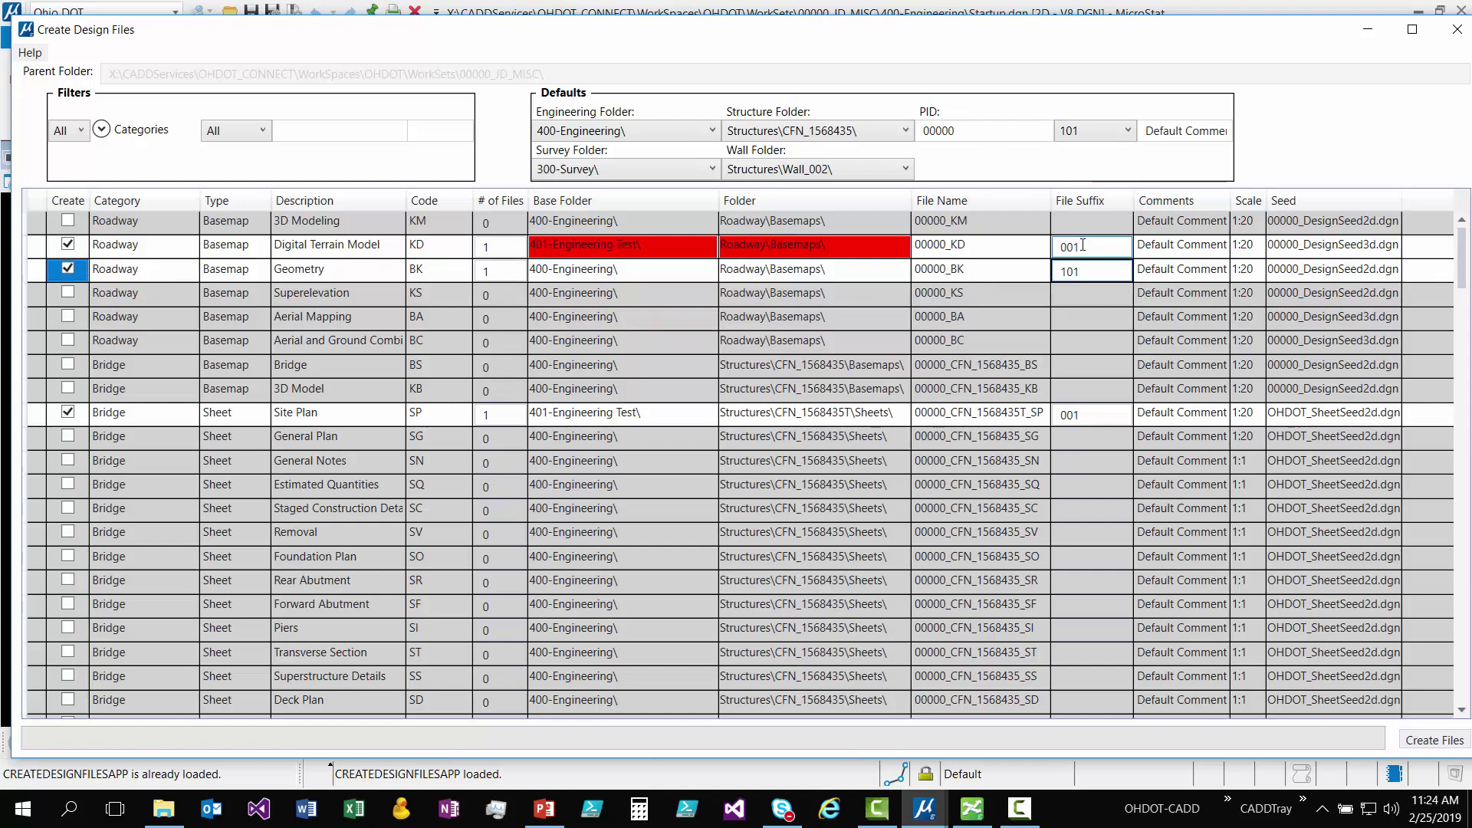
left_click(1097, 137)
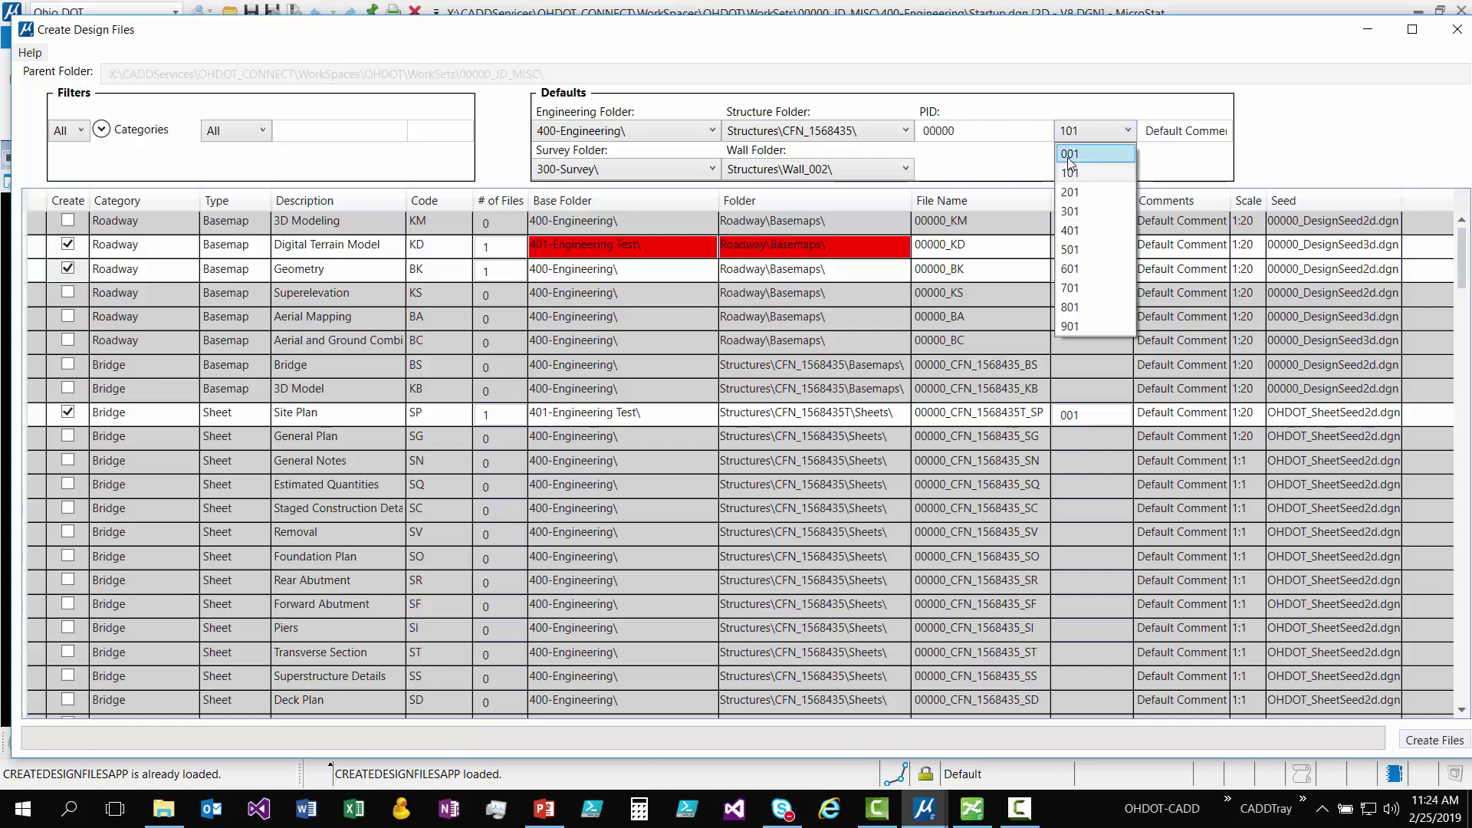
left_click(1071, 166)
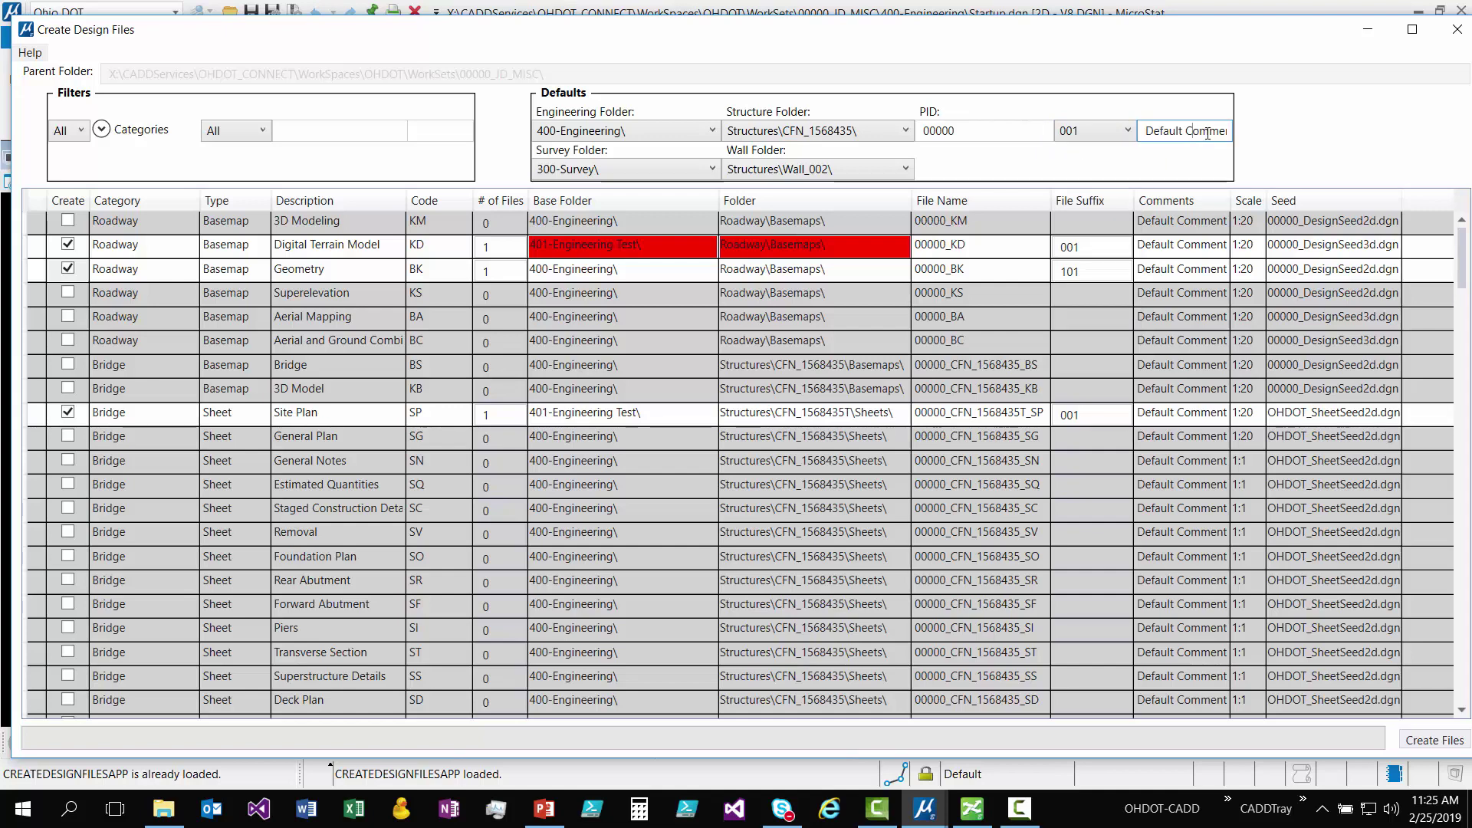
- Replace the Defaults comment with DEMO COMMENT, fixing the misspelled ending
left_click_drag(1210, 132, 939, 175)
type("t")
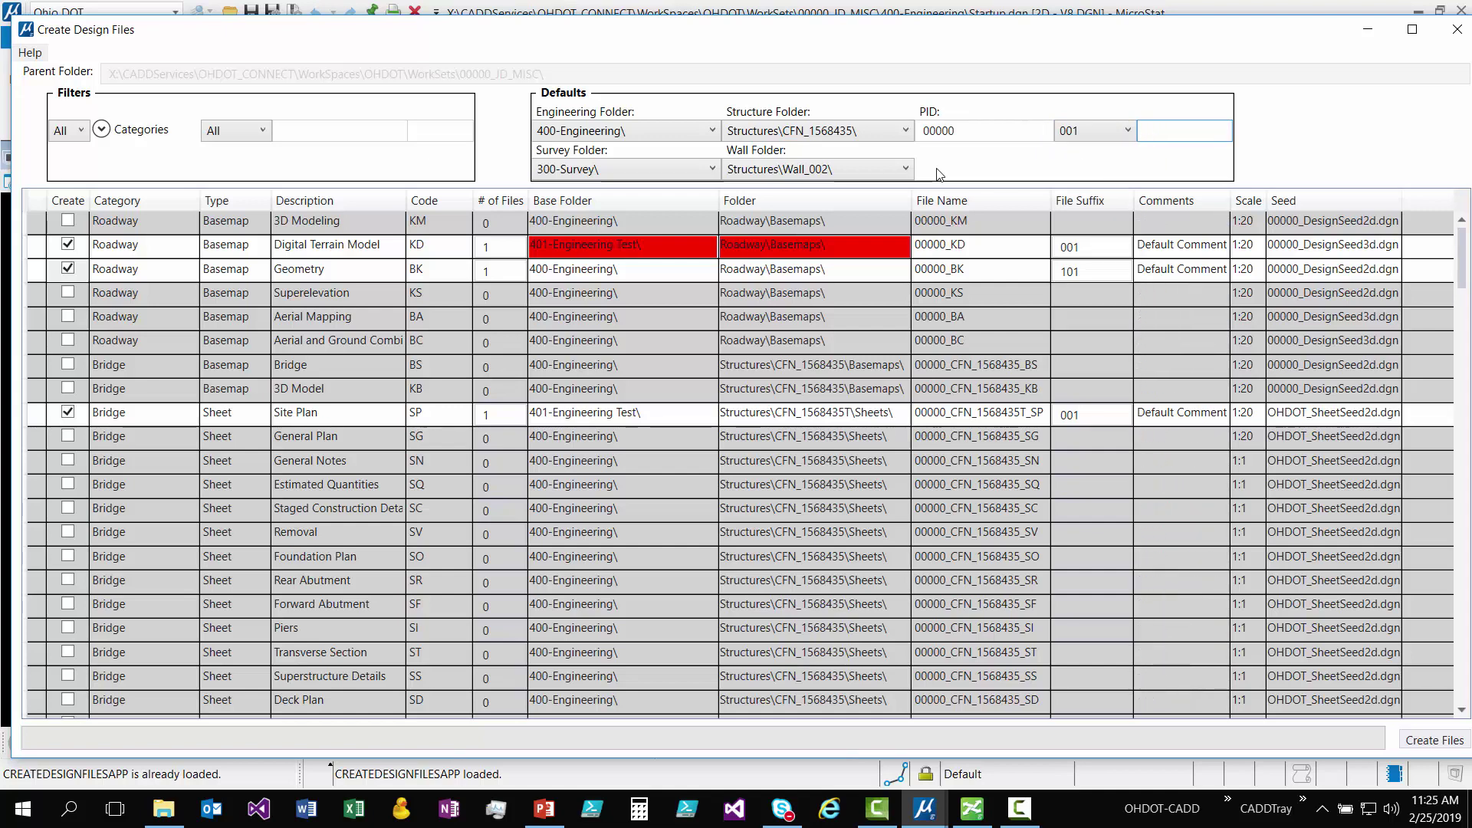
type("DEMO")
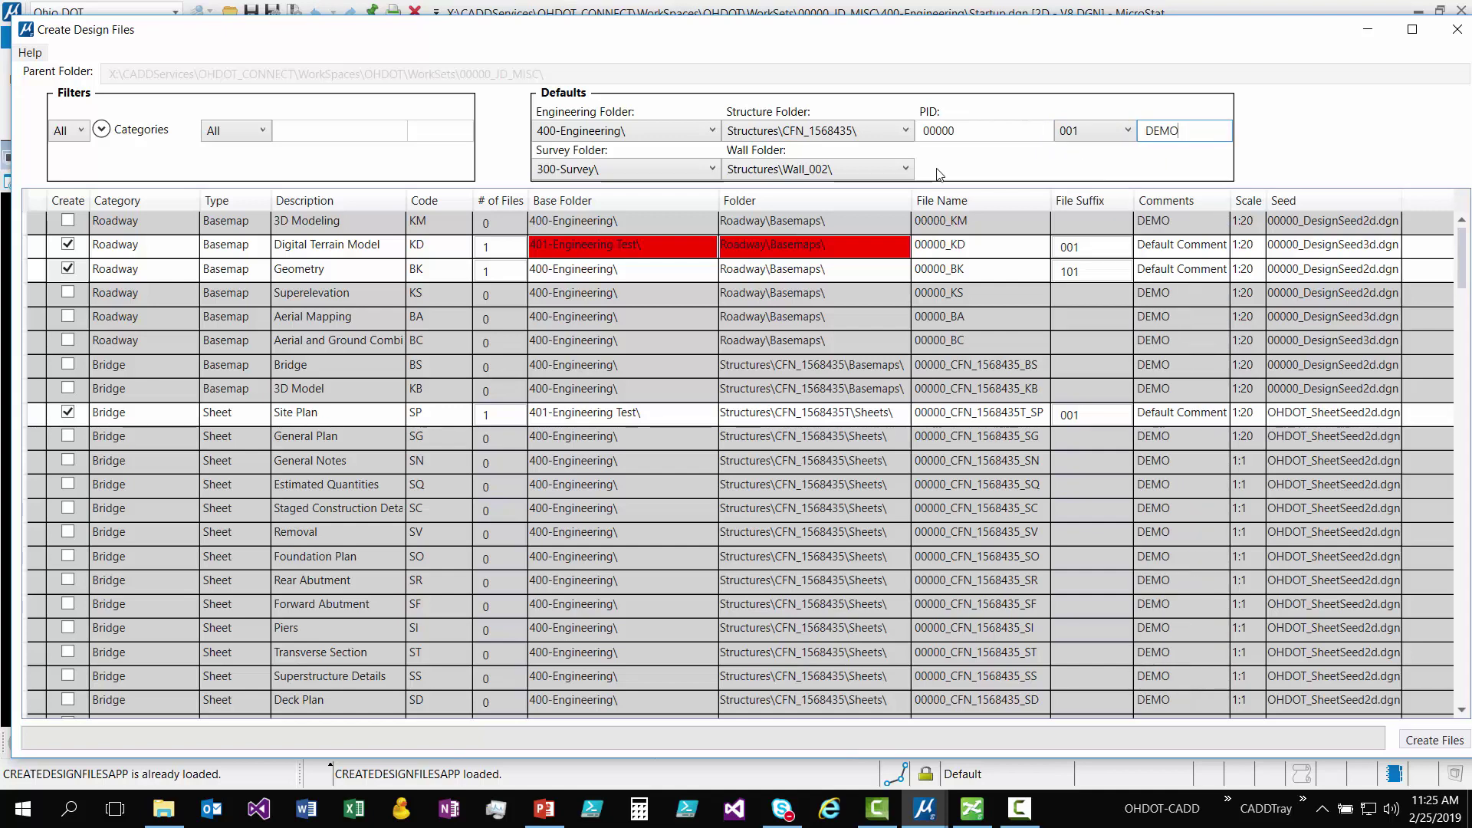
type(" COMMETN")
key("BackSpace")
key("BackSpace")
type("NT")
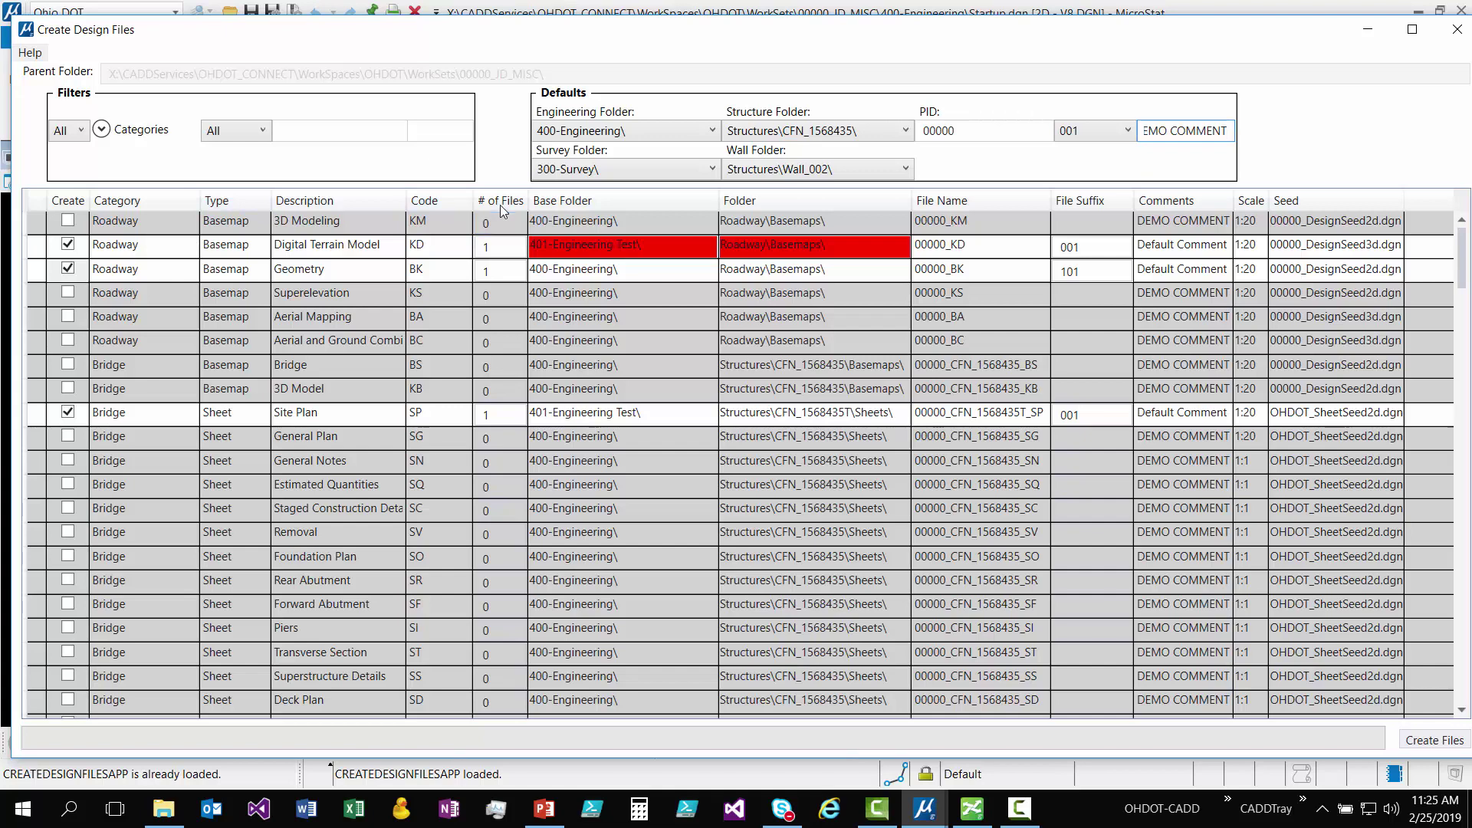
- Set the Digital Terrain Model (KD) row's # of Files to 3
left_click(499, 245)
key("Return")
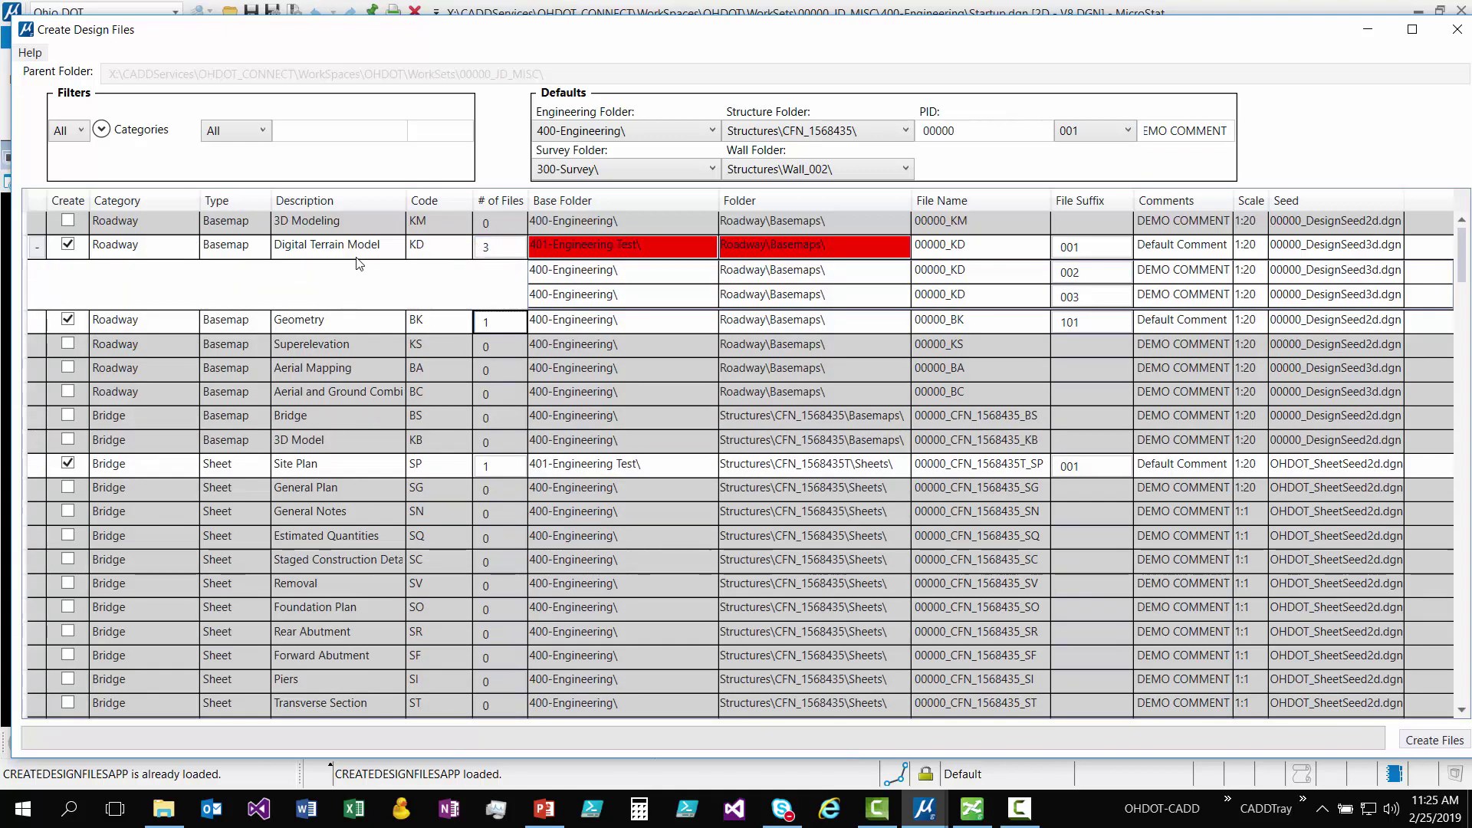
left_click_drag(310, 253, 268, 247)
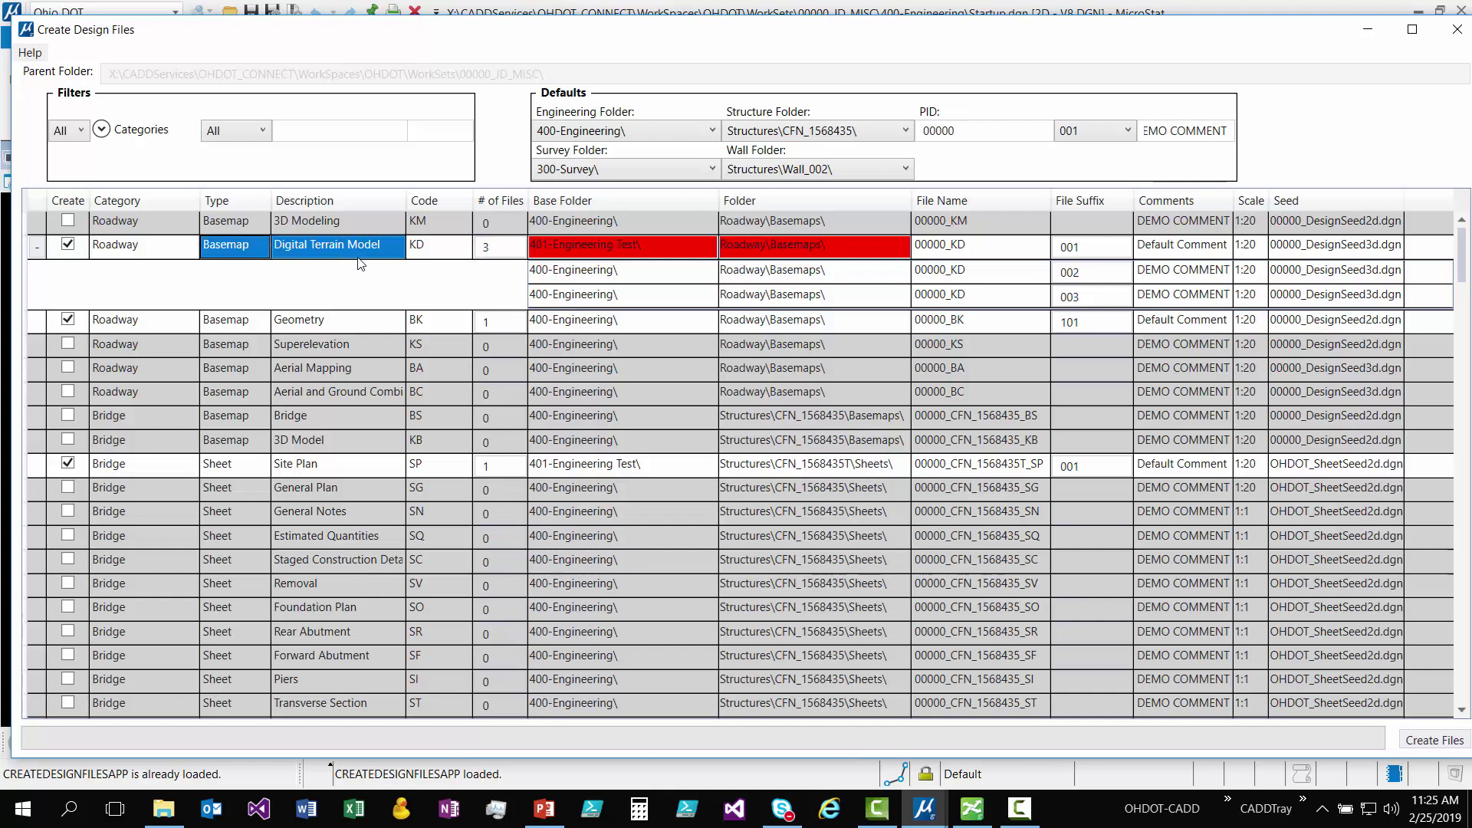
left_click(495, 244)
- Inspect the new KD sub-rows' base folder, folder and suffix cells (002, 003, 001)
left_click_drag(623, 267, 798, 276)
left_click(809, 297)
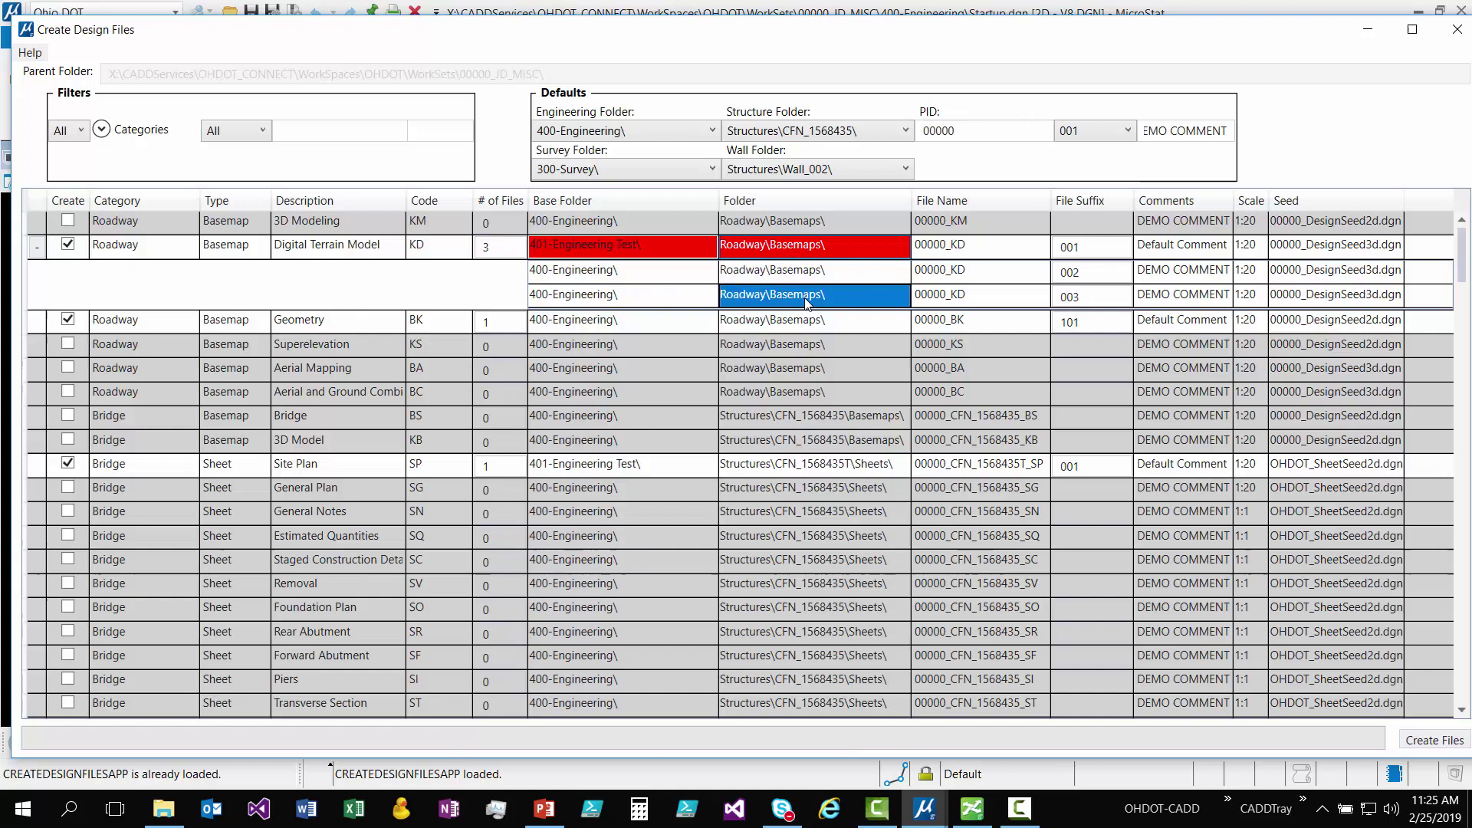
left_click(661, 273)
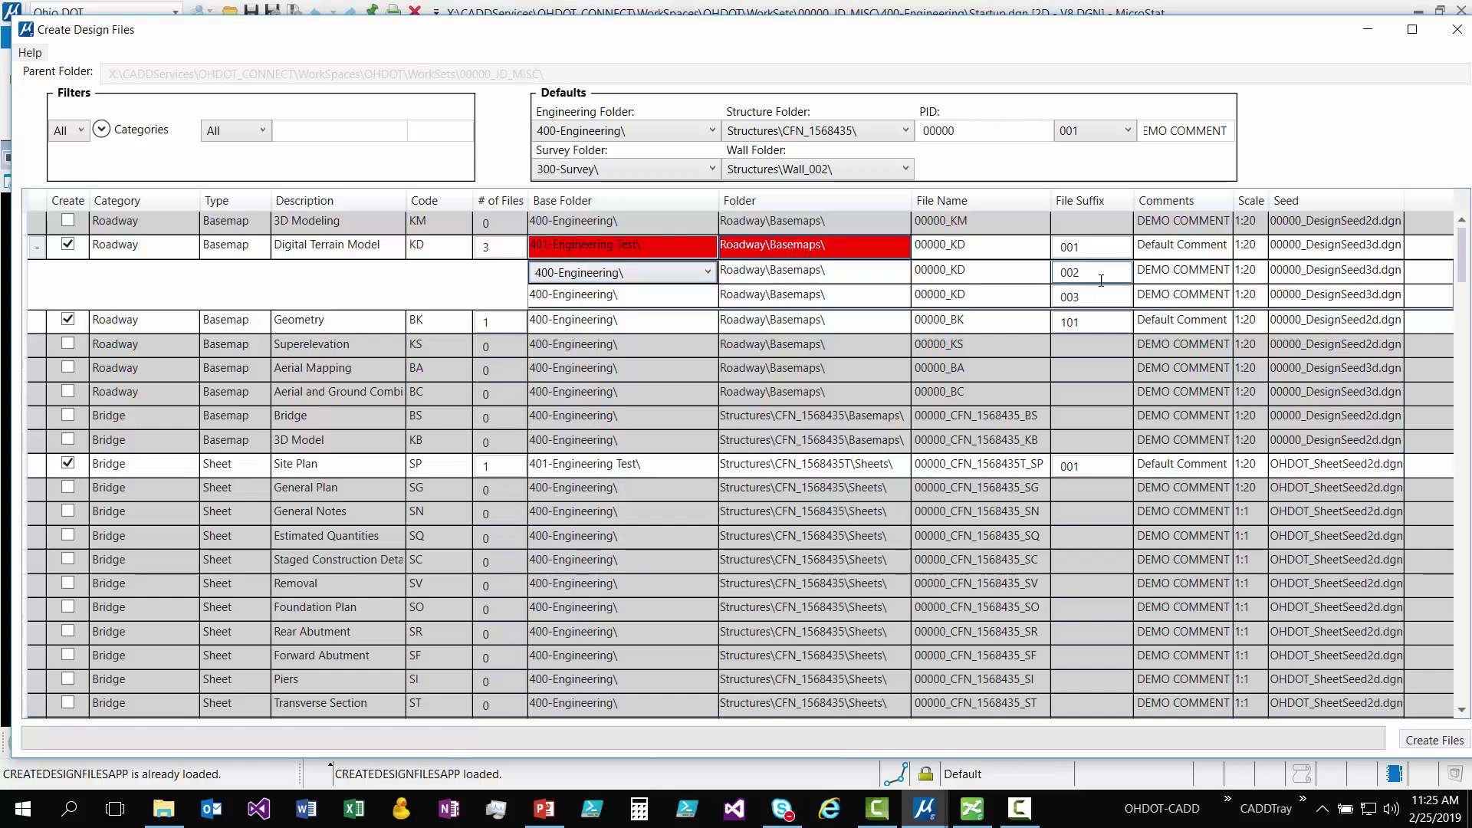
left_click(1027, 277)
left_click(1072, 277)
left_click(1072, 271)
key("Down")
left_click(1085, 247)
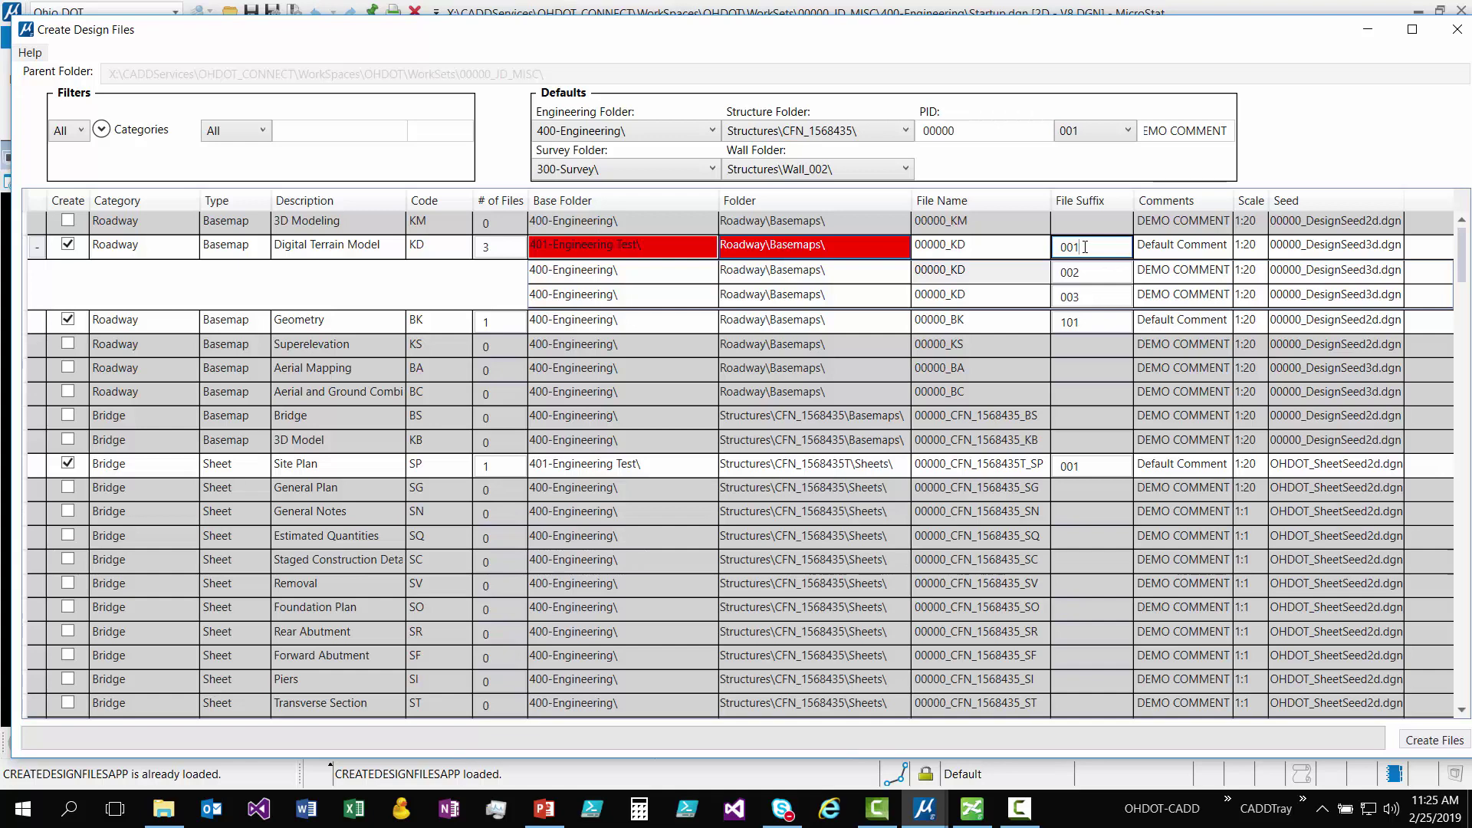
key("BackSpace")
type("2")
key("BackSpace")
type("1")
left_click(740, 274)
left_click(664, 247)
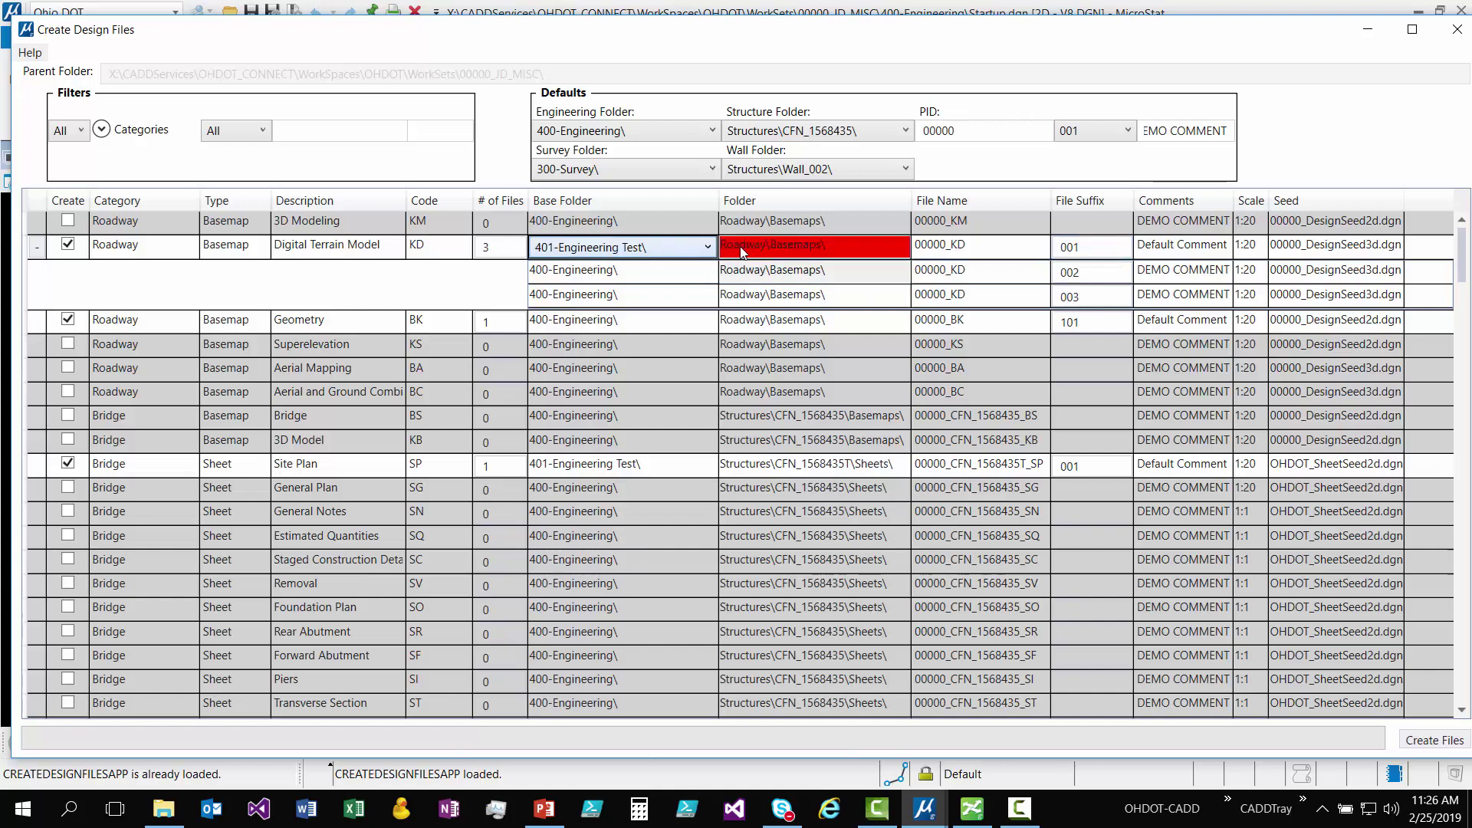
left_click(1088, 247)
key("BackSpace")
type("2")
key("Return")
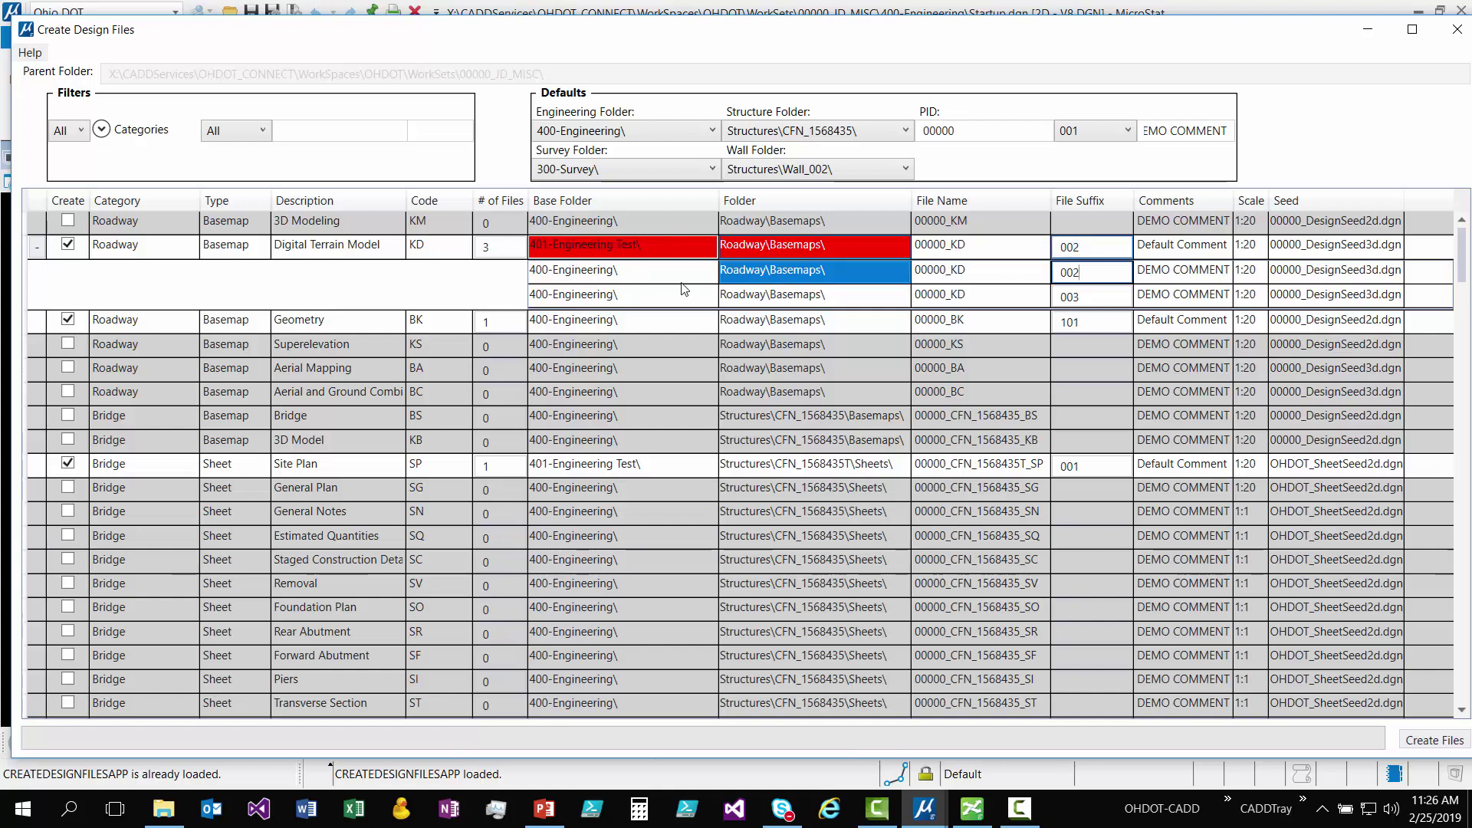
left_click(959, 273)
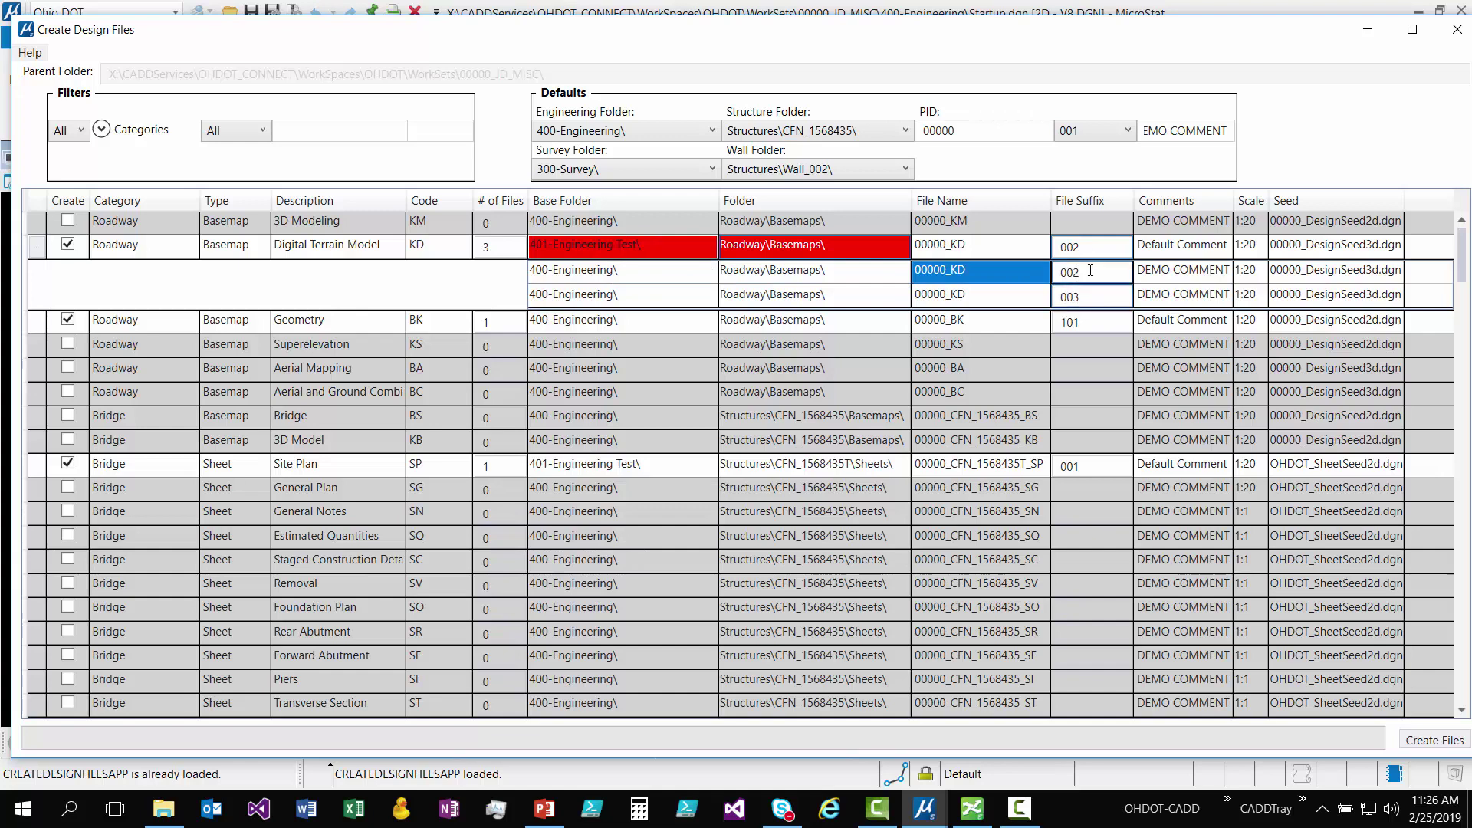
key("BackSpace")
type("3")
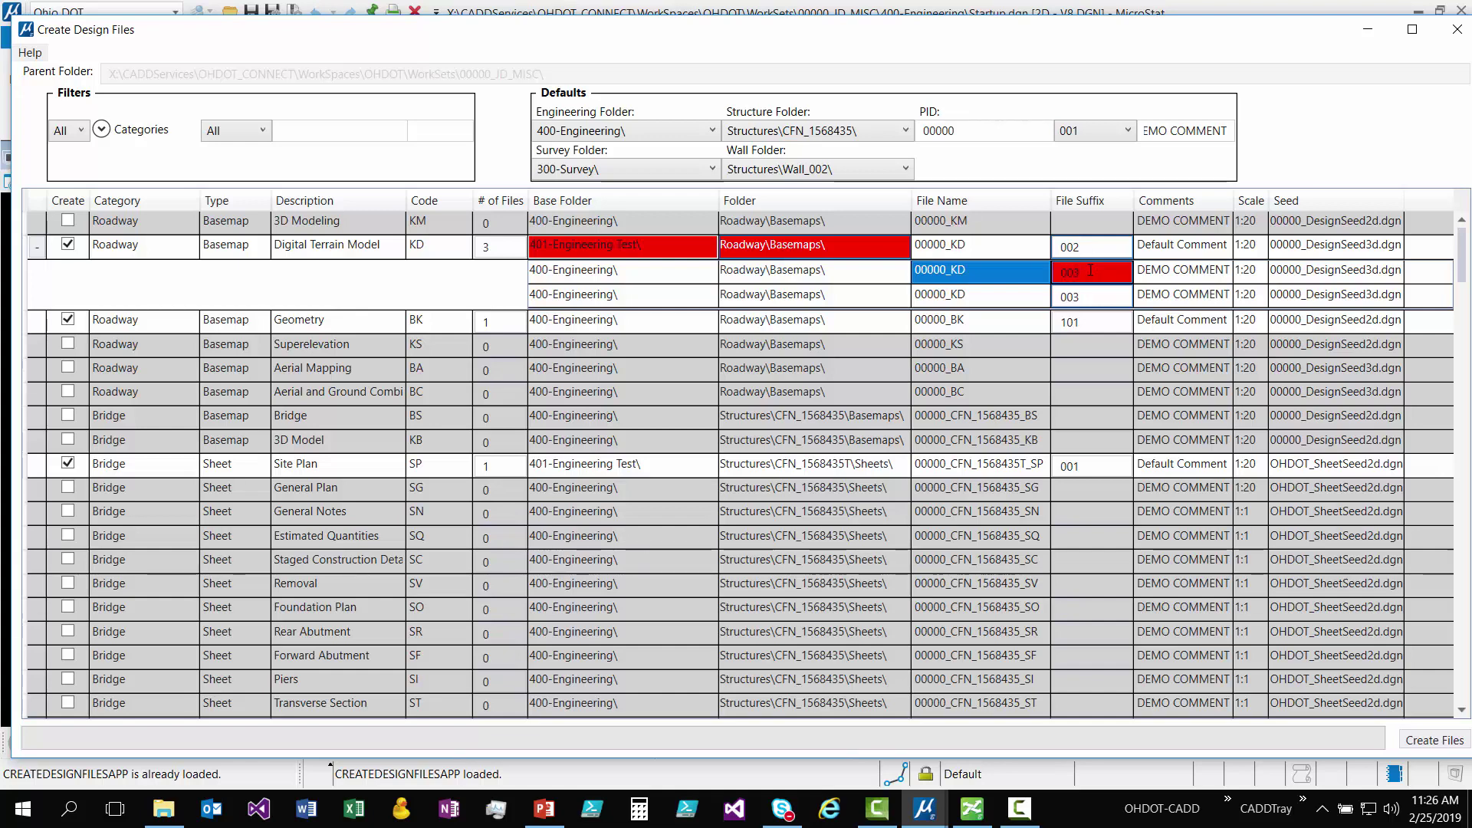
left_click(1121, 297)
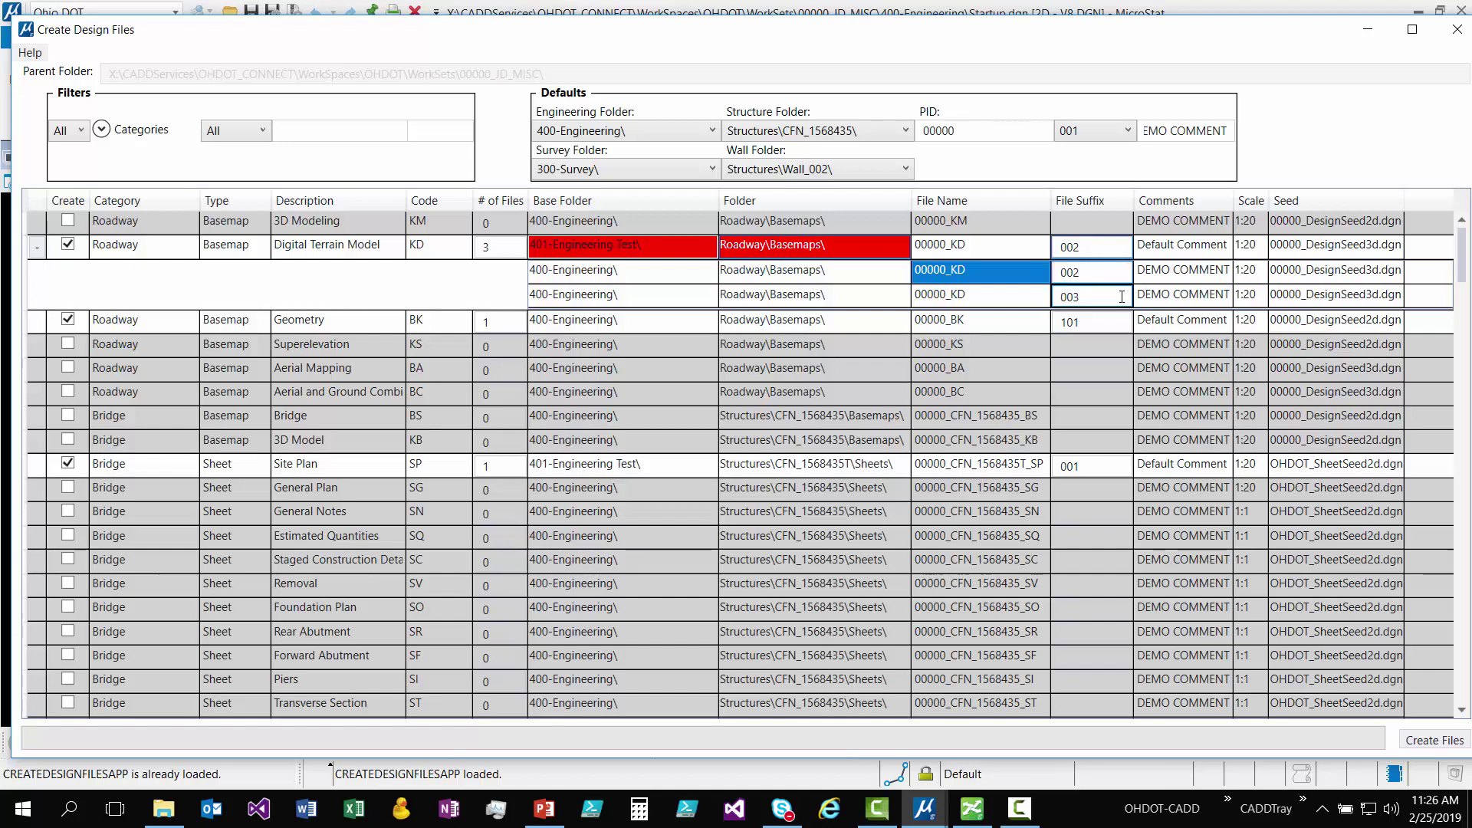
left_click(1092, 273)
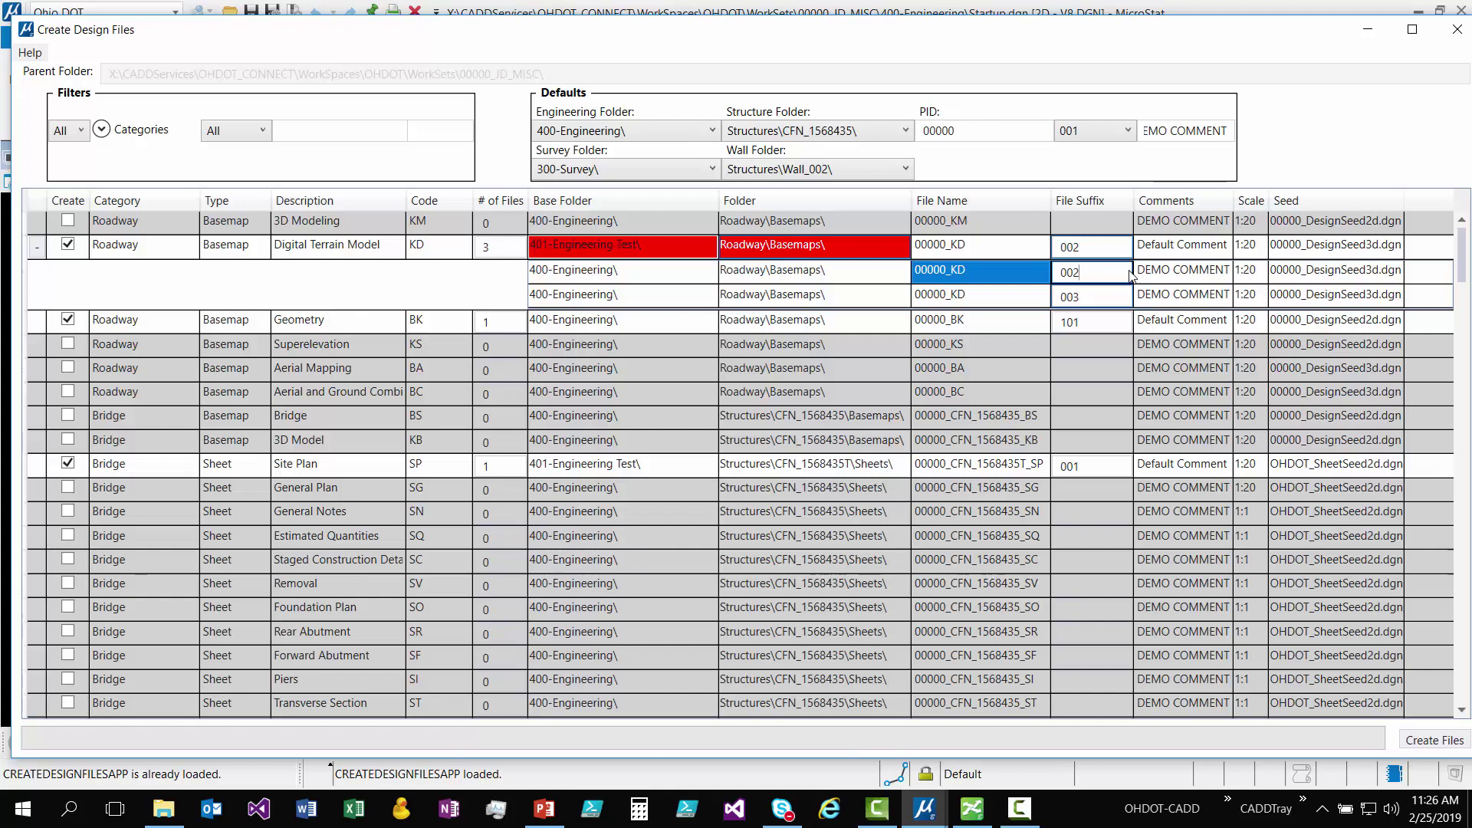
- Keep the second KD file at 1:20 scale and widen the Scale column
left_click(1254, 275)
left_click(1259, 274)
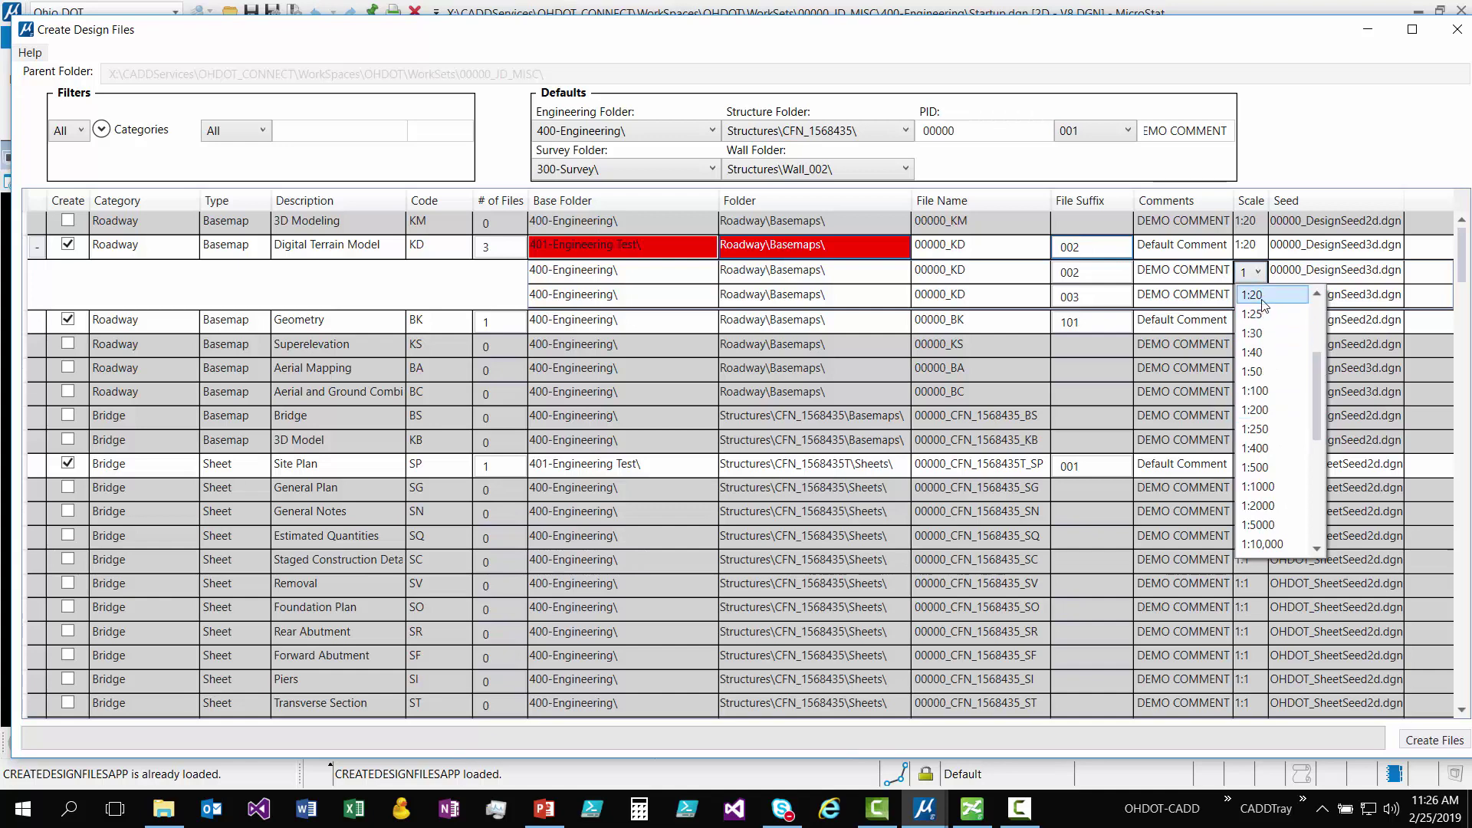
left_click(1263, 297)
left_click_drag(1270, 201, 1294, 204)
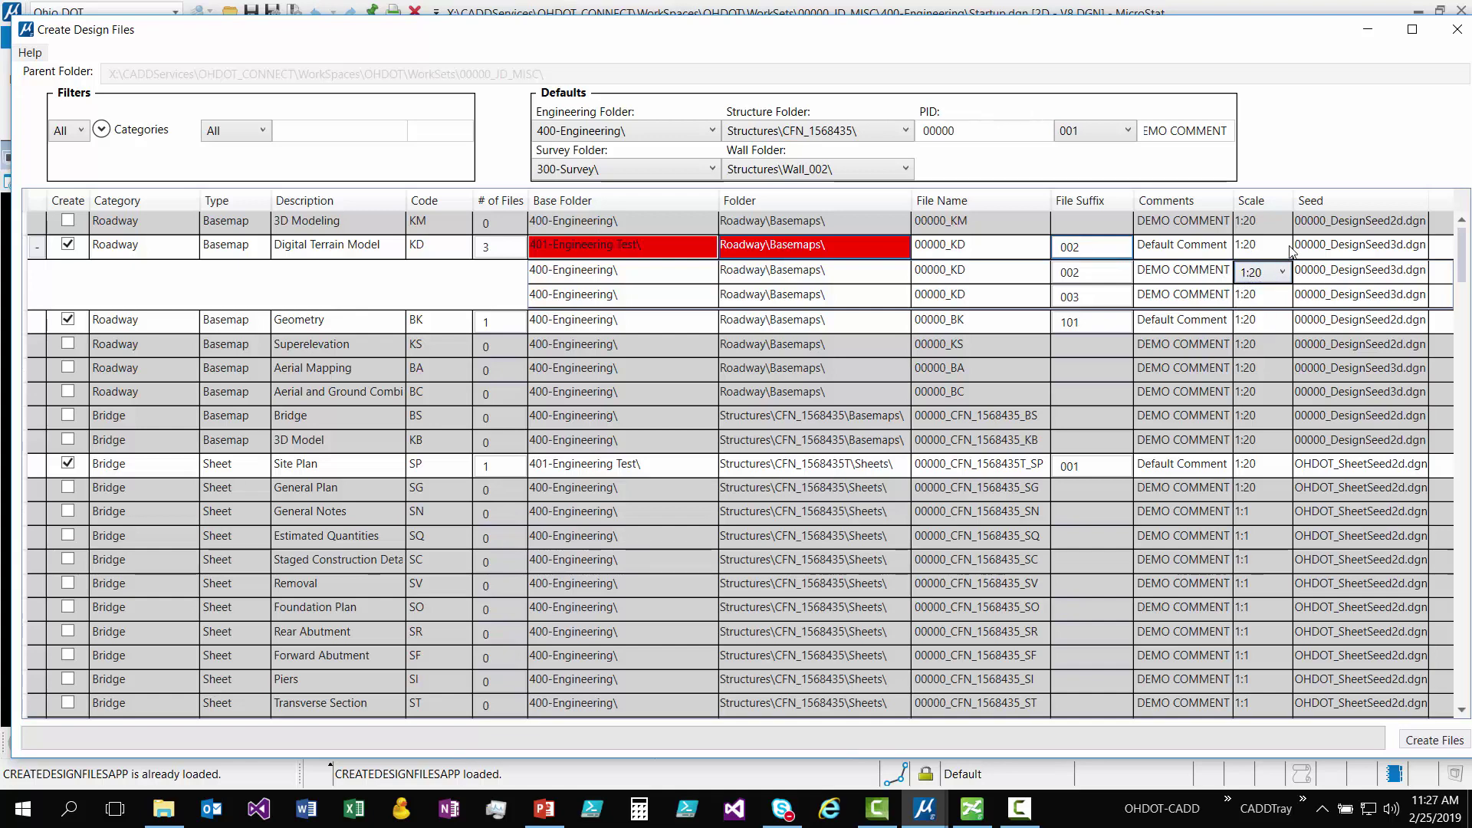
- Check the first KD file's seed list, leaving it at 00000_DesignSeed3d.dgn
left_click(1322, 249)
left_click(1322, 249)
left_click(1322, 249)
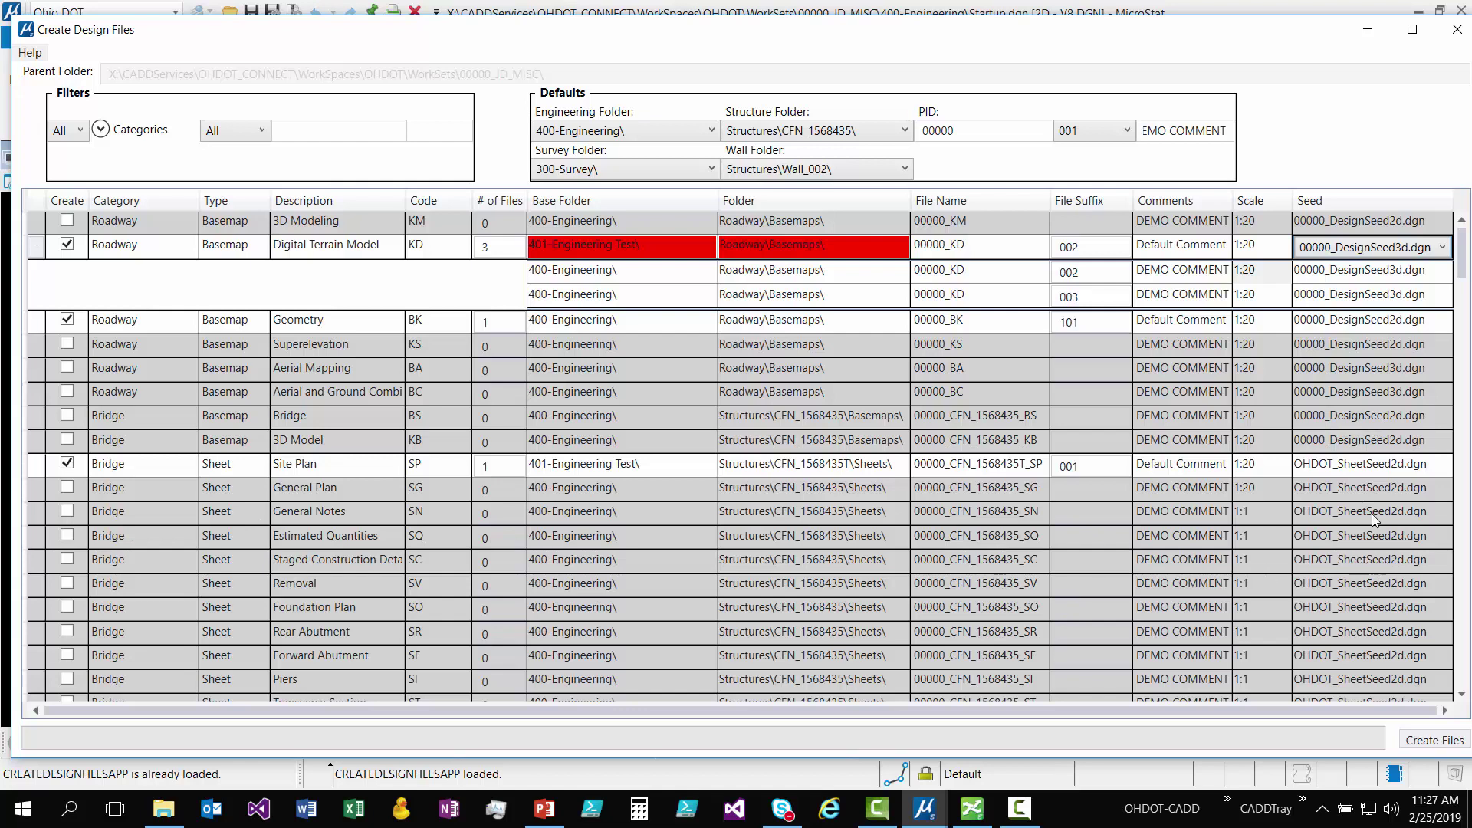
- Keep the KD seed as 00000_DesignSeed3d.dgn and tick the Bridge General Notes (SN) row
left_click(1443, 247)
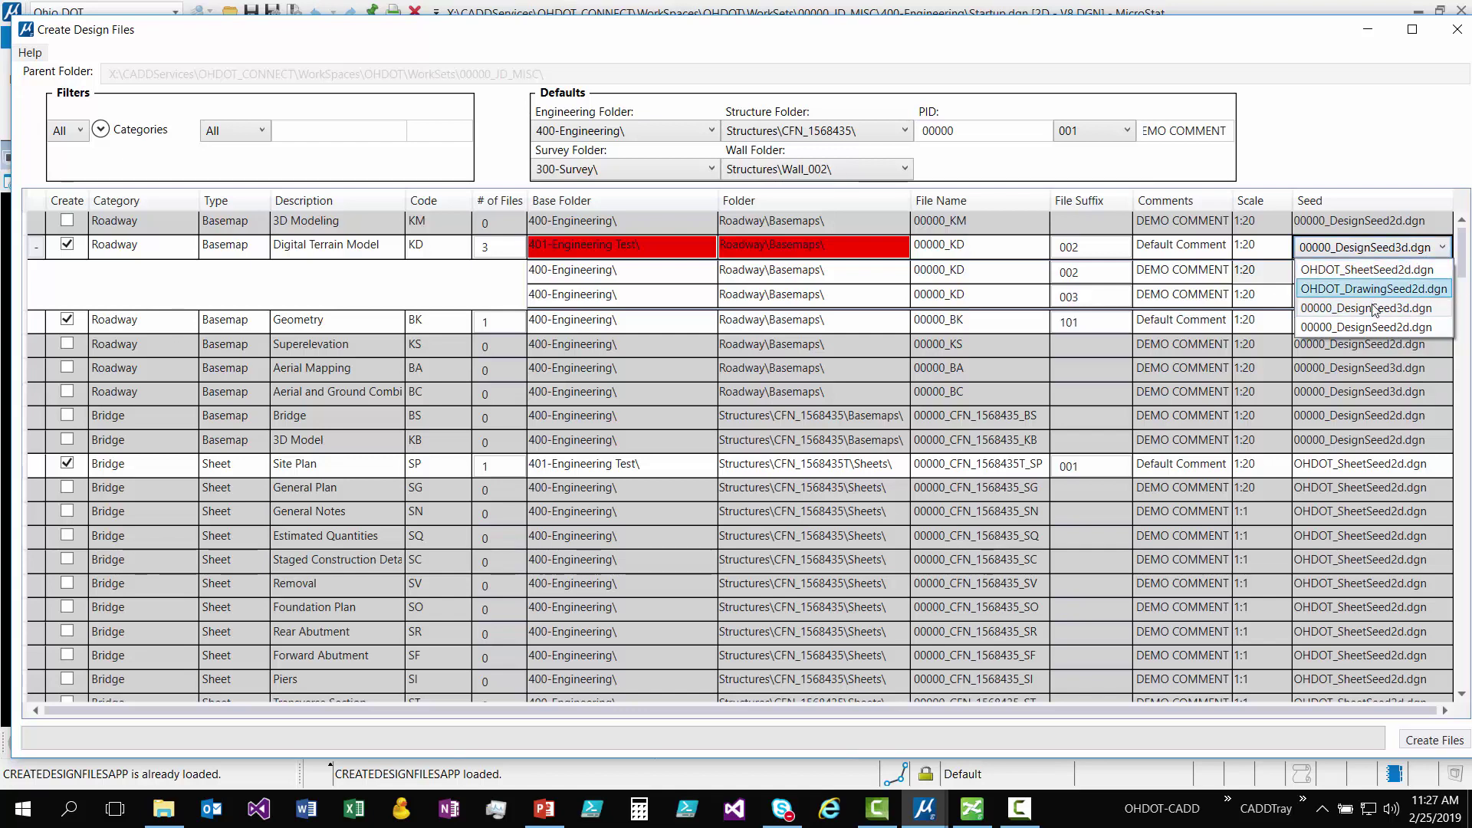
left_click(1444, 248)
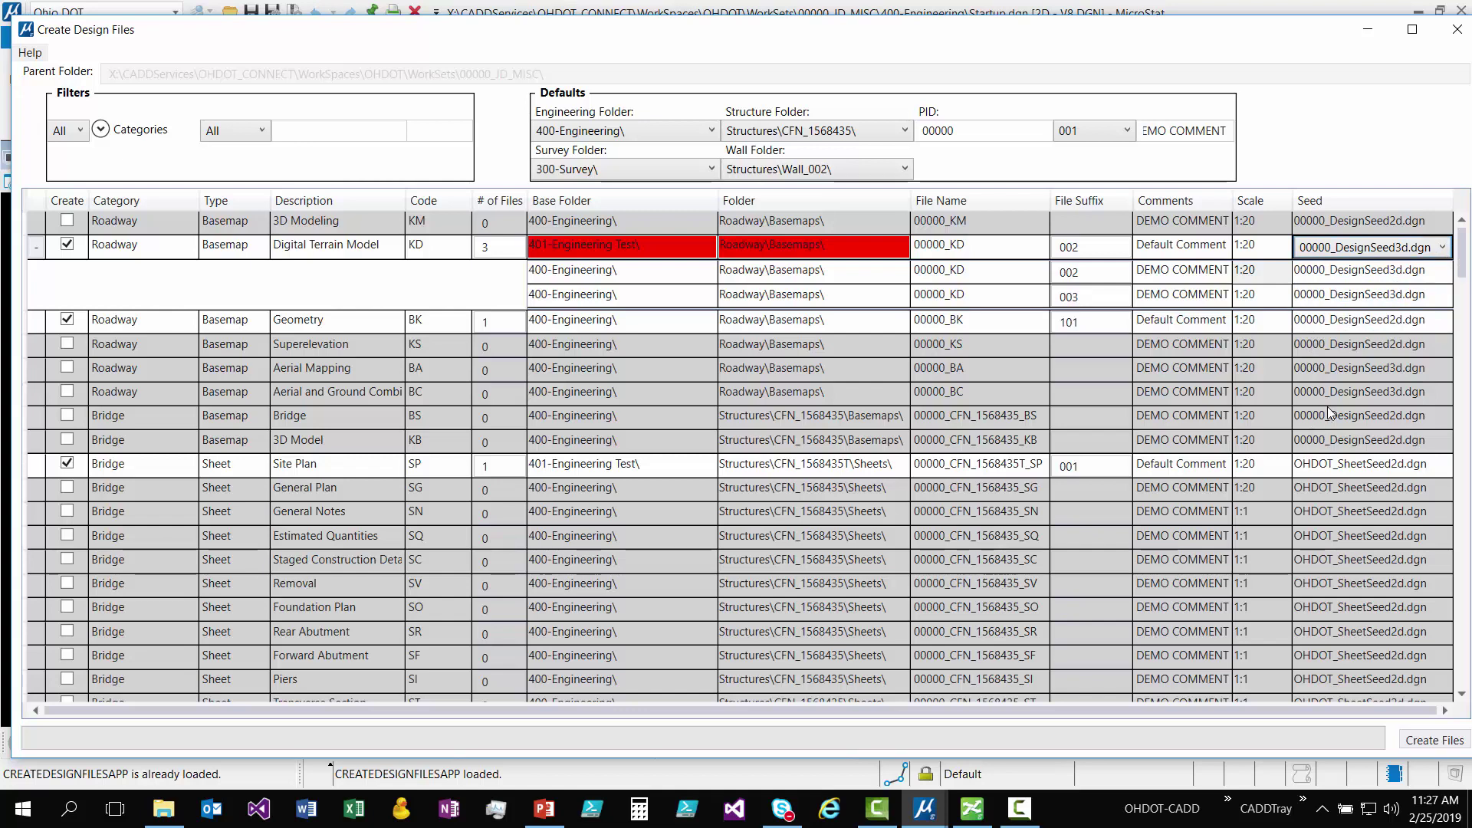
left_click(68, 511)
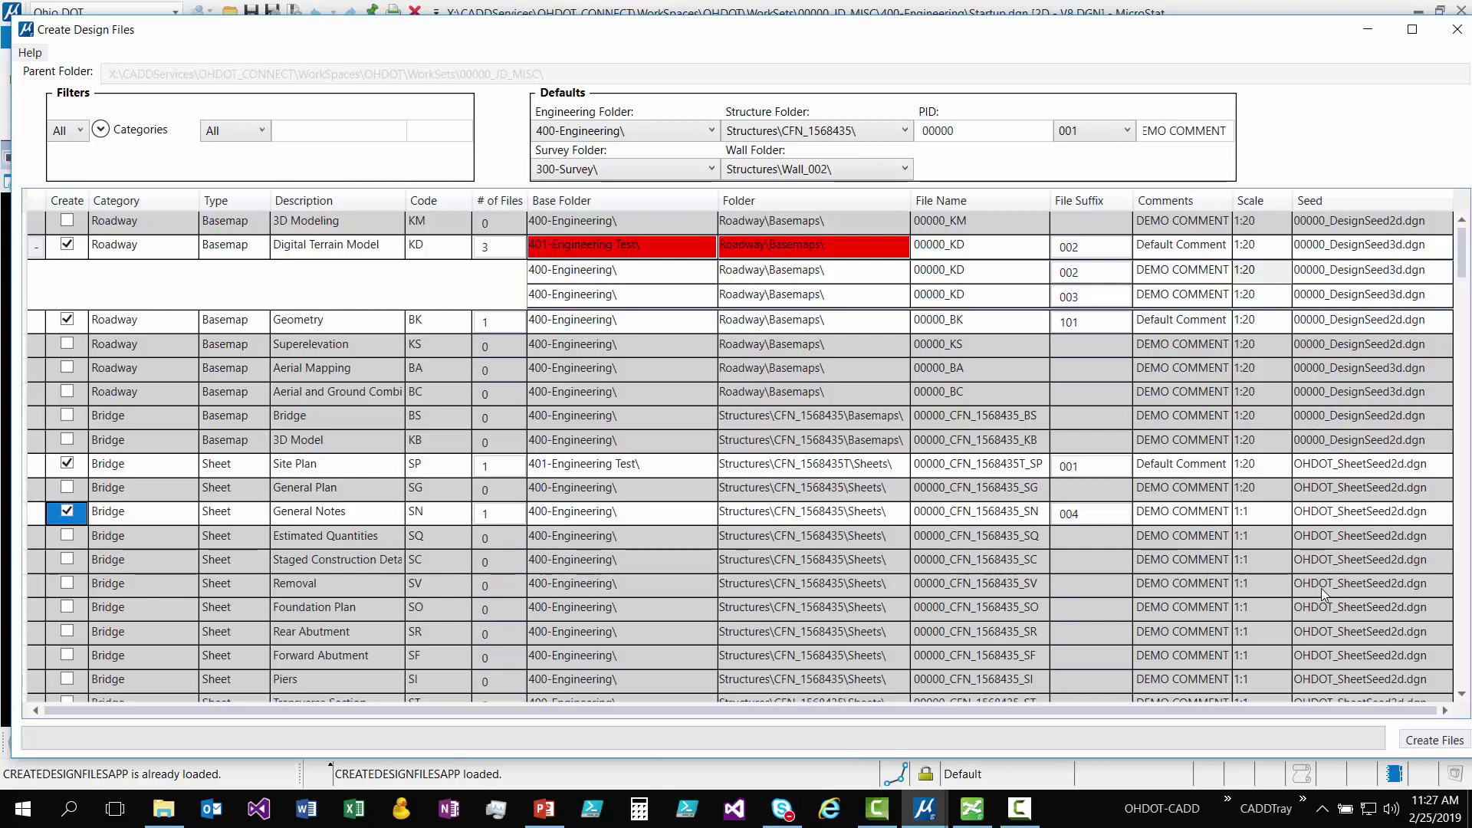
- Review General Notes scale, seed and comment, untick it, then inspect the flagged KD base folder
left_click(1250, 517)
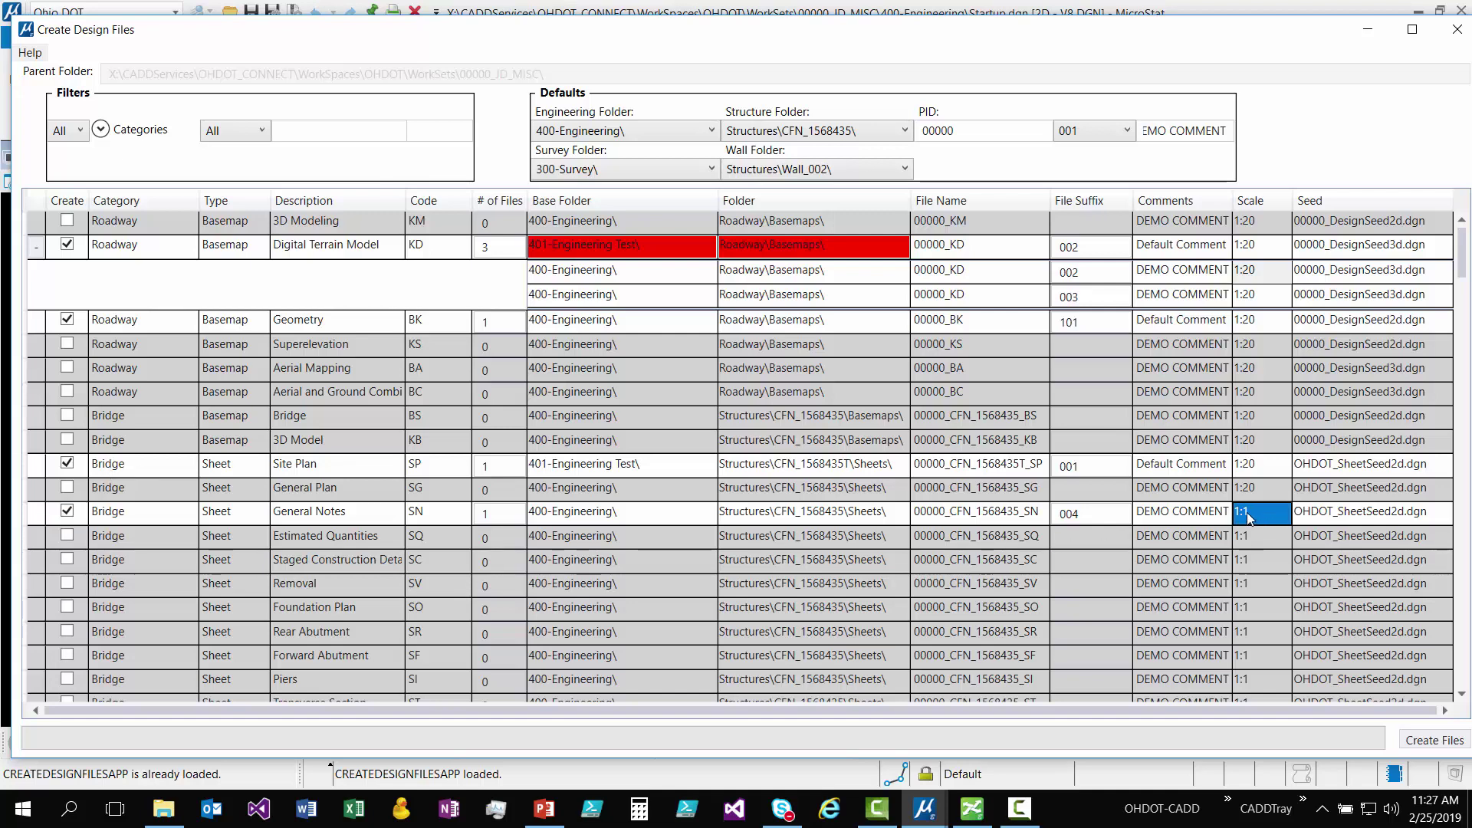
left_click(1303, 515)
left_click(1269, 515)
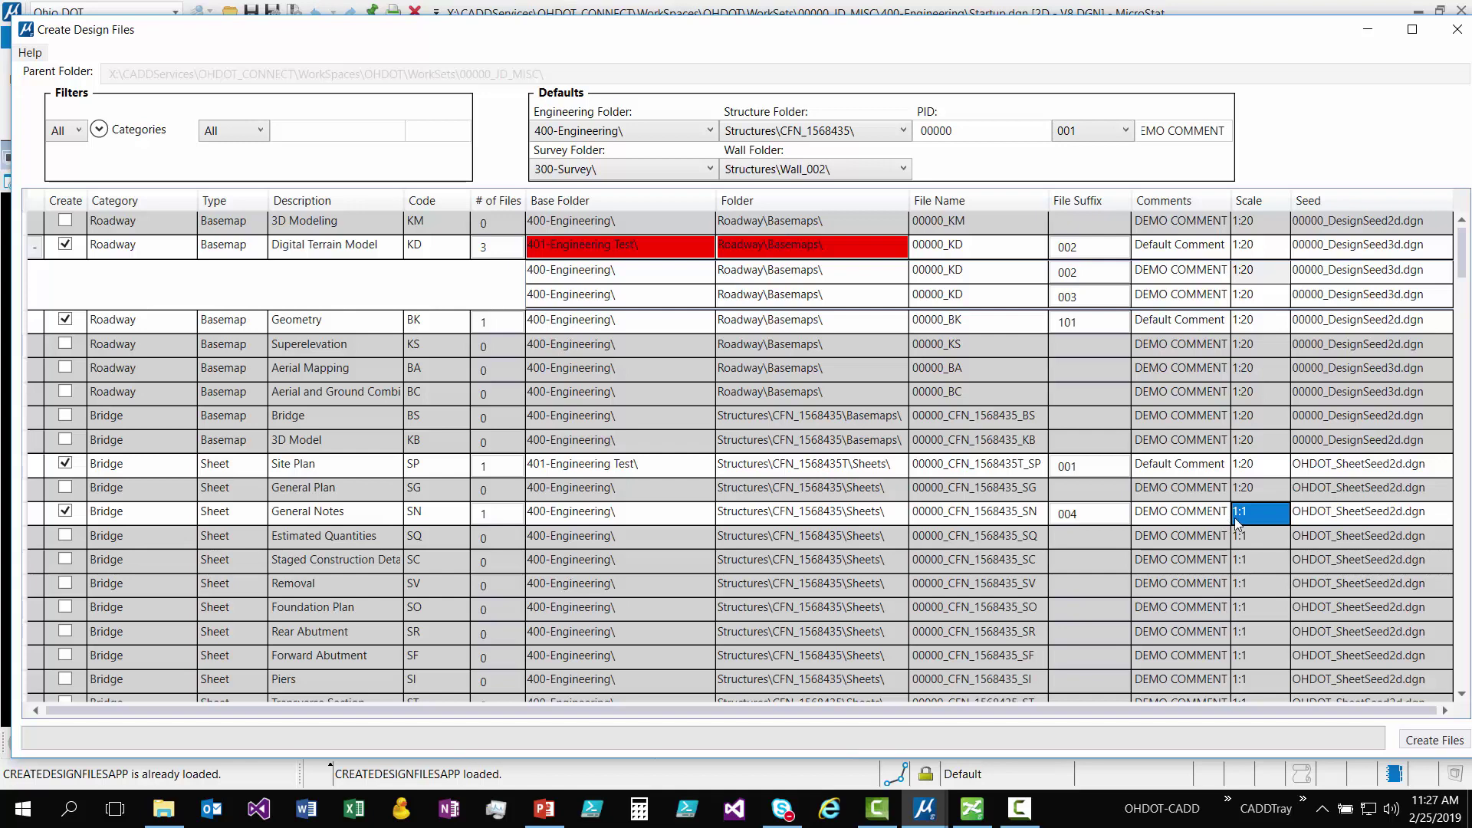
left_click(1212, 513)
left_click(1250, 517)
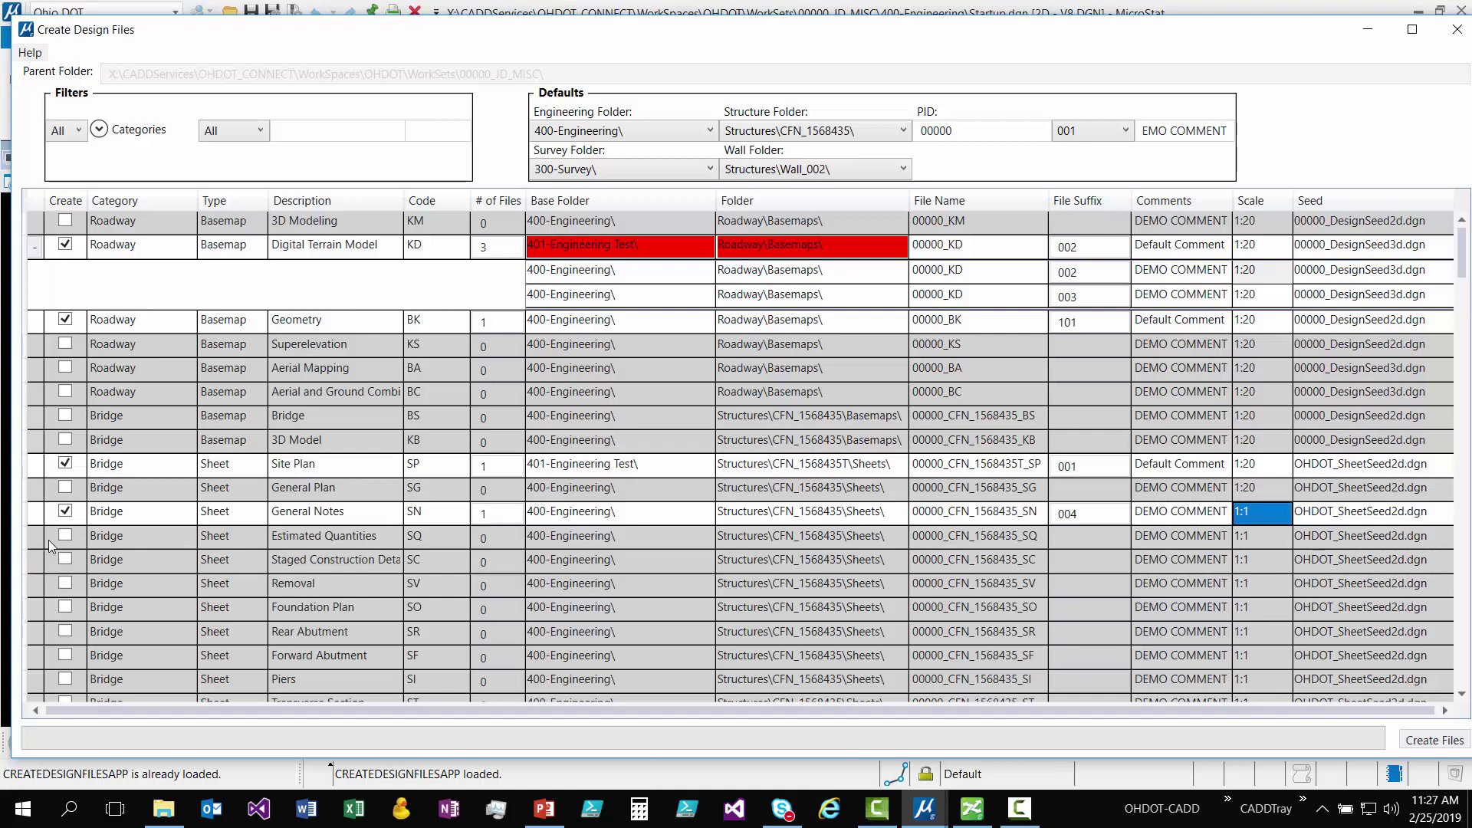
left_click(65, 513)
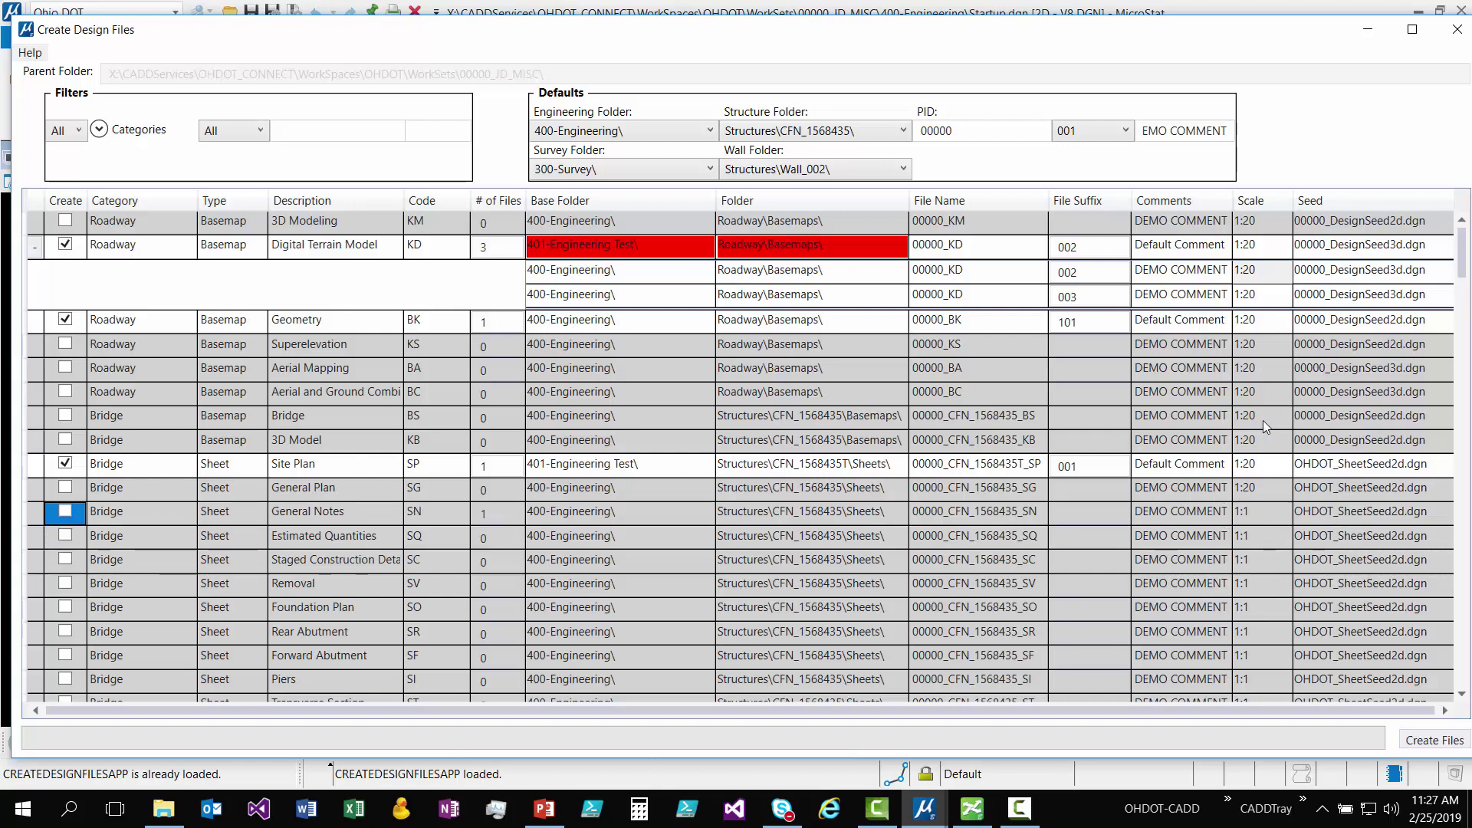
left_click(696, 254)
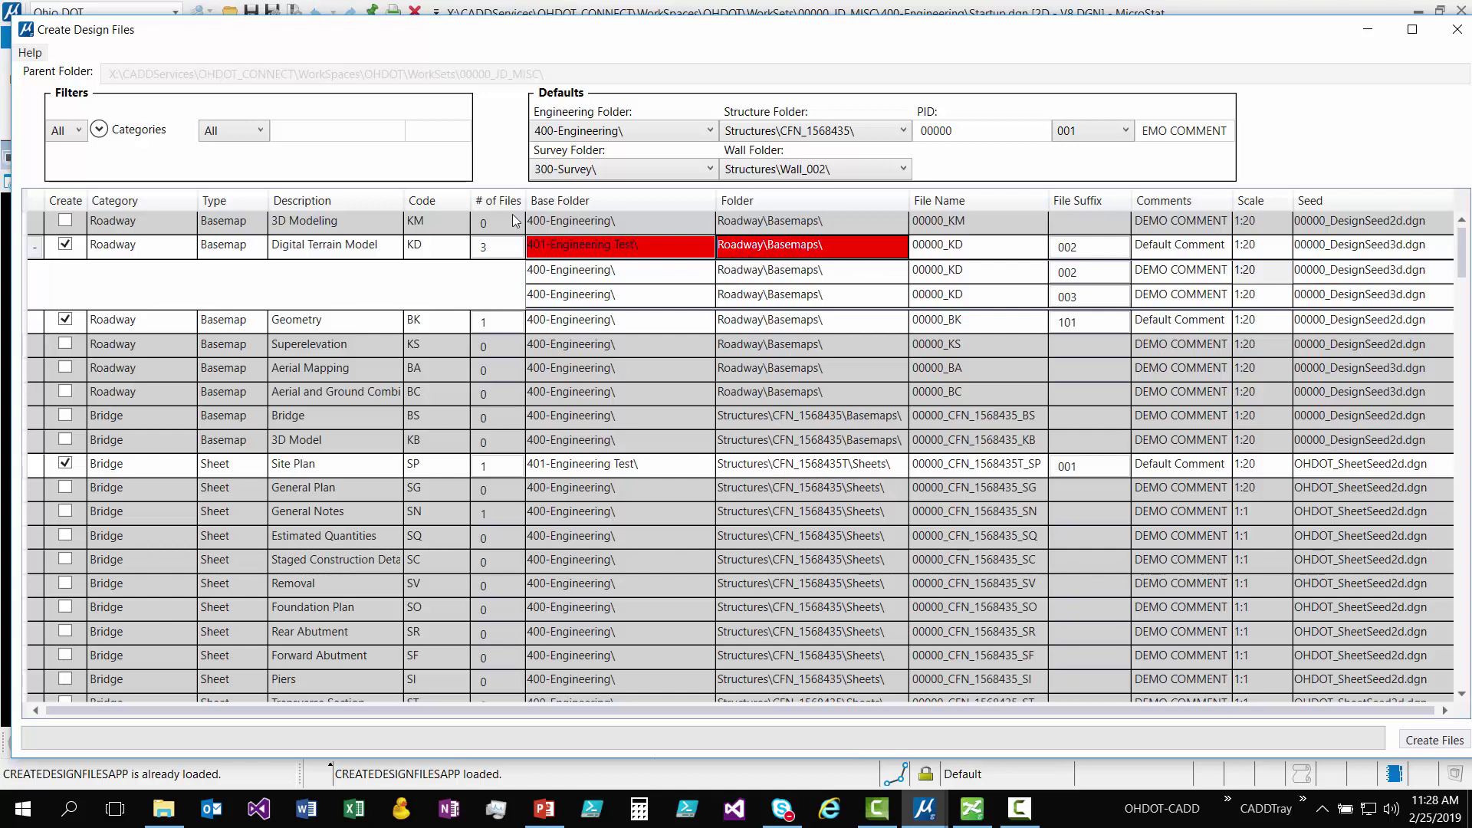
double_click(797, 255)
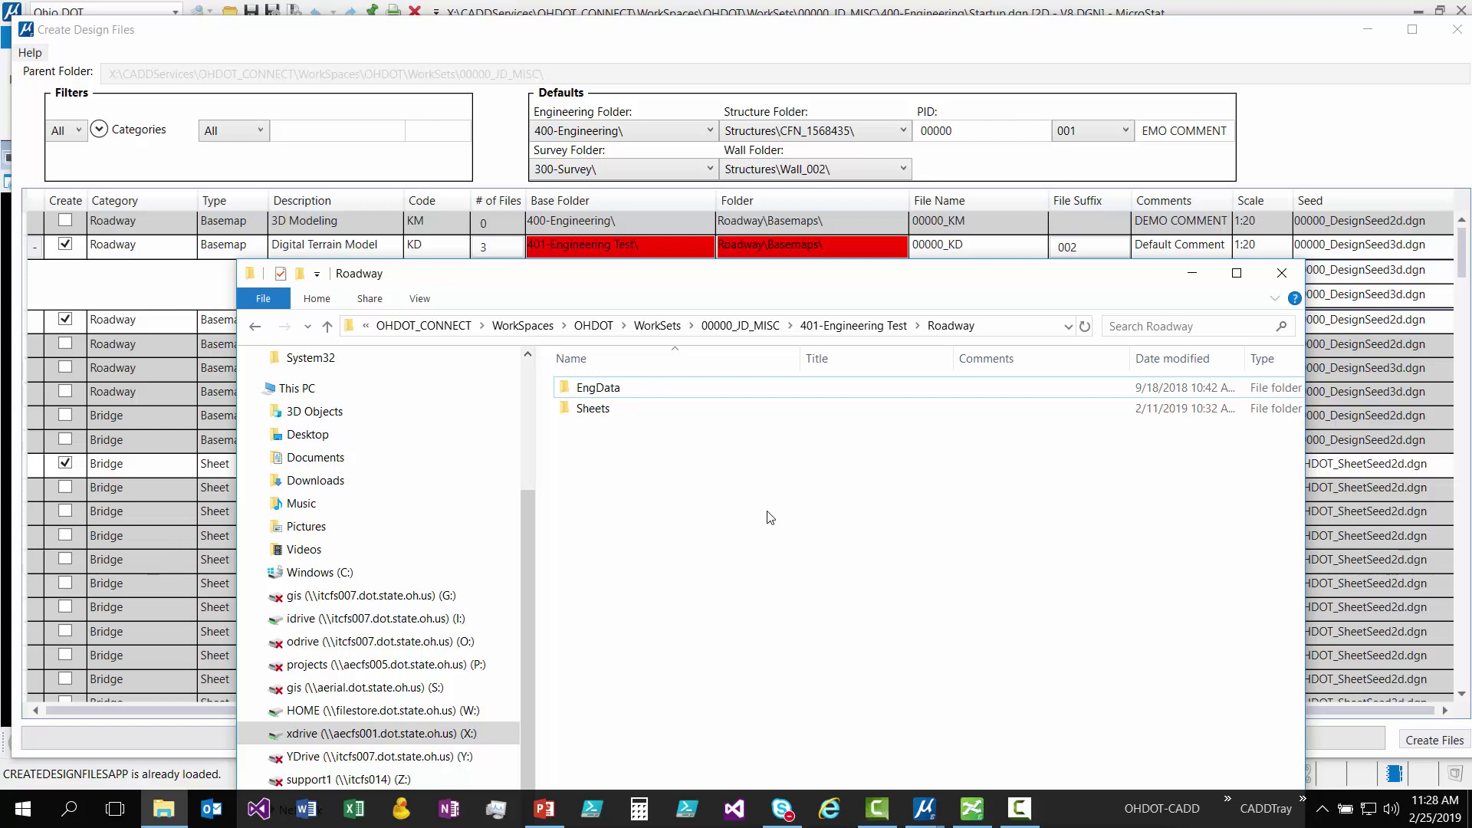
left_click(1193, 275)
left_click(712, 250)
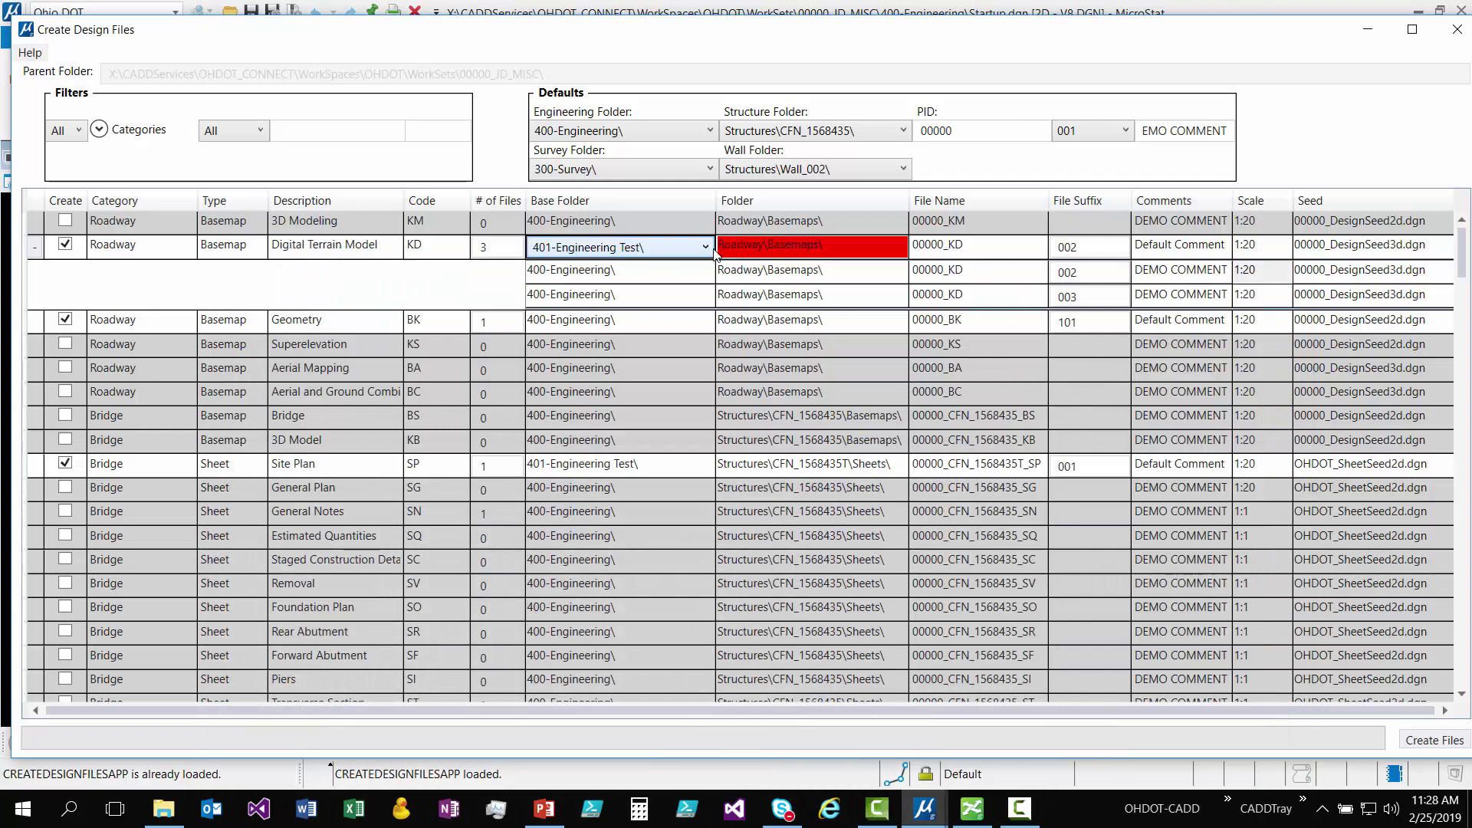
- Set the Digital Terrain Model base folder to 400-Engineering\ and check its folder cells
left_click(804, 258)
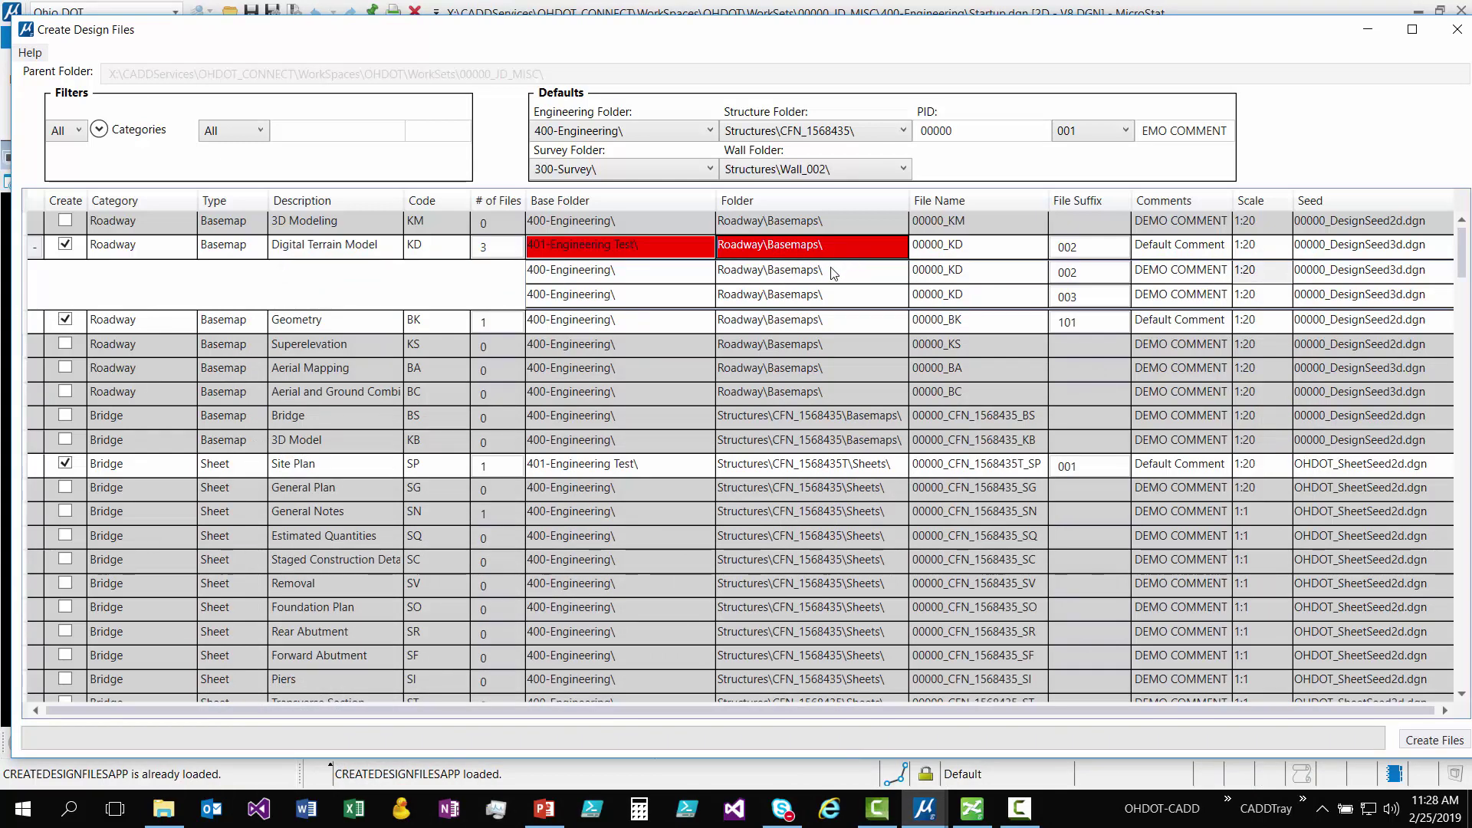
left_click(703, 247)
left_click(704, 247)
left_click(664, 285)
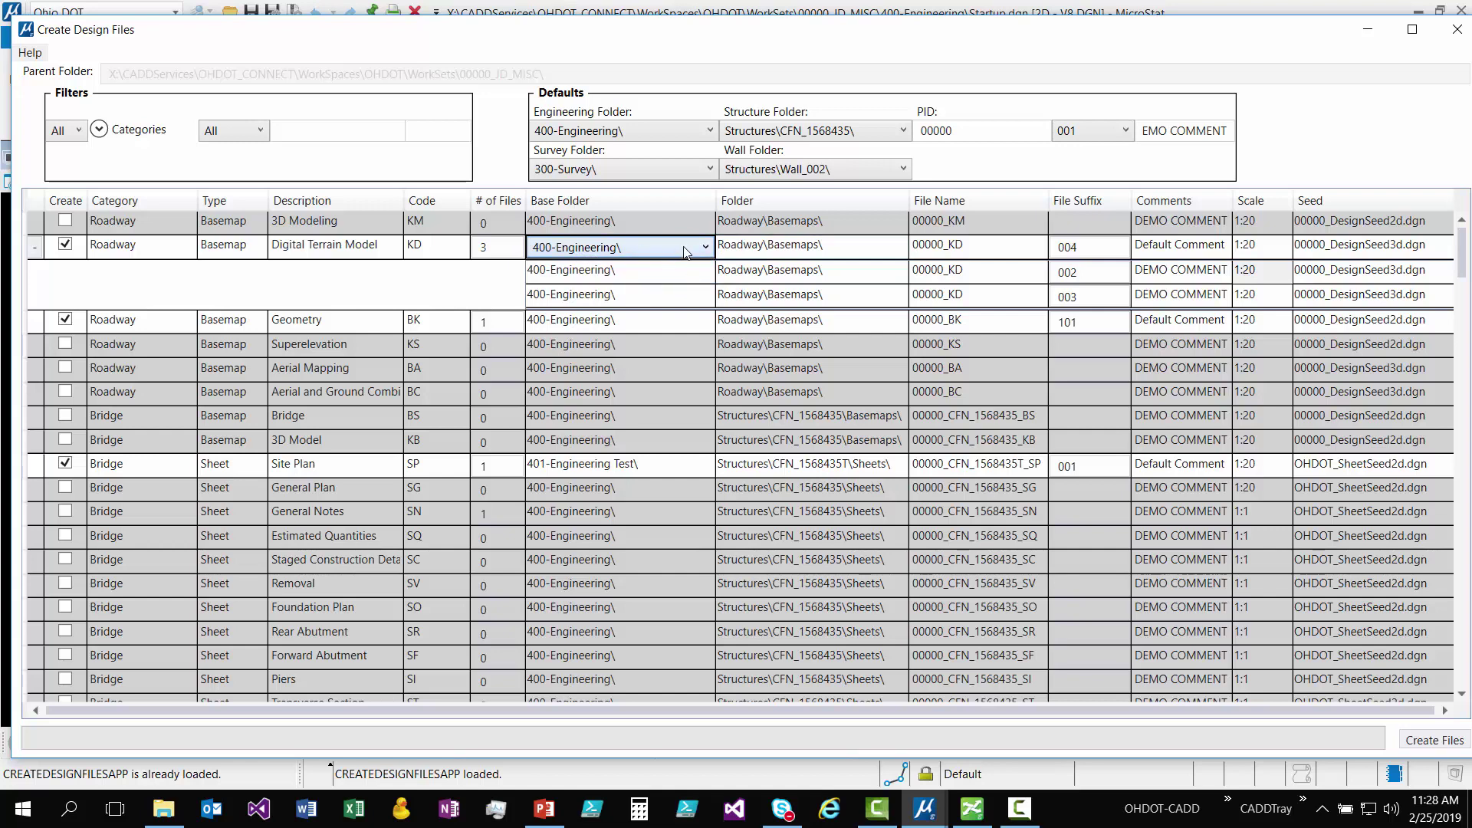
left_click_drag(798, 245, 815, 272)
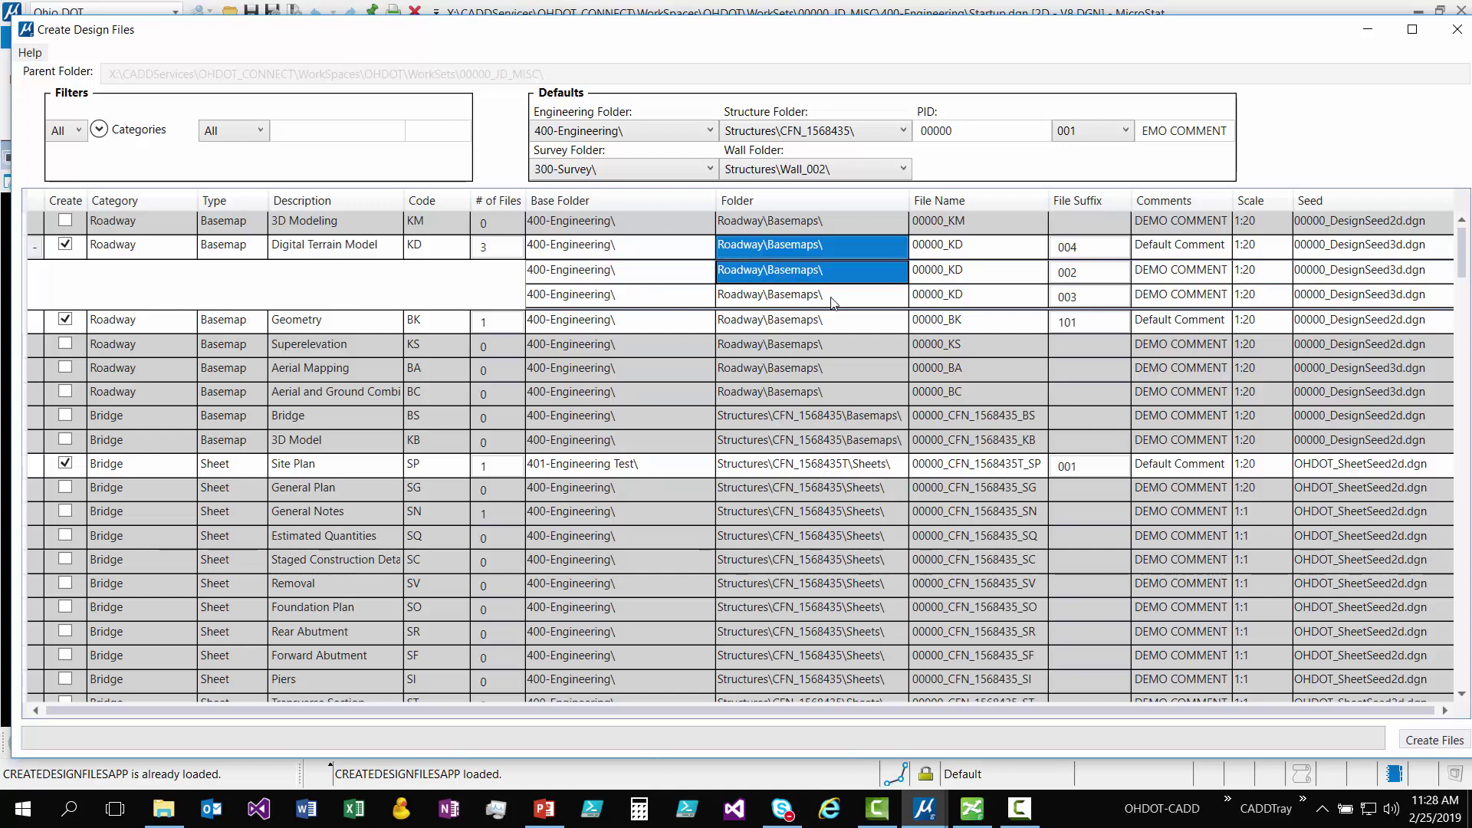
left_click(834, 300, "ctrl")
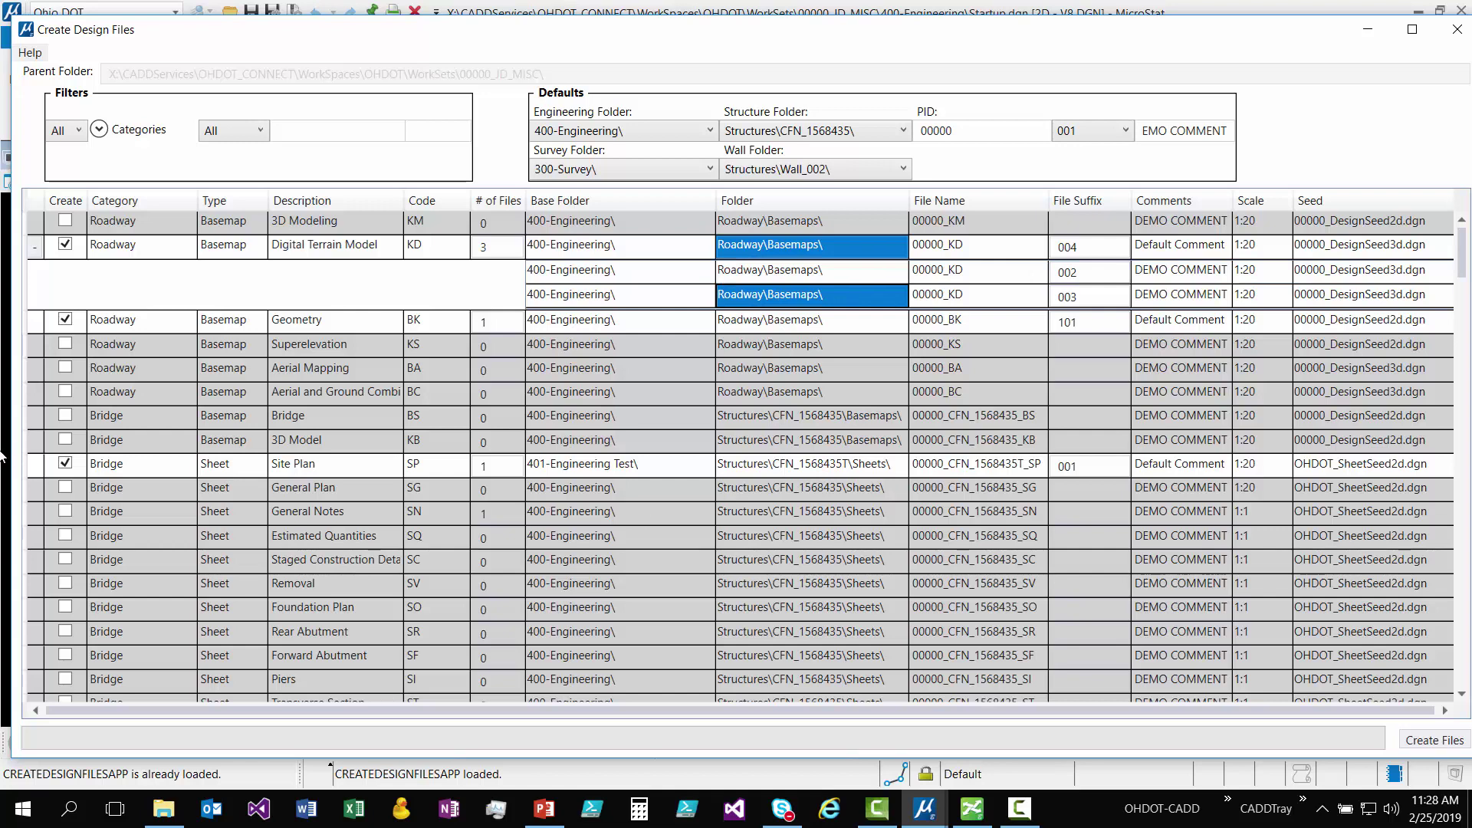
- Tick the Bridge Estimated Quantities (SQ) row and set it to create 2 files
left_click(66, 538)
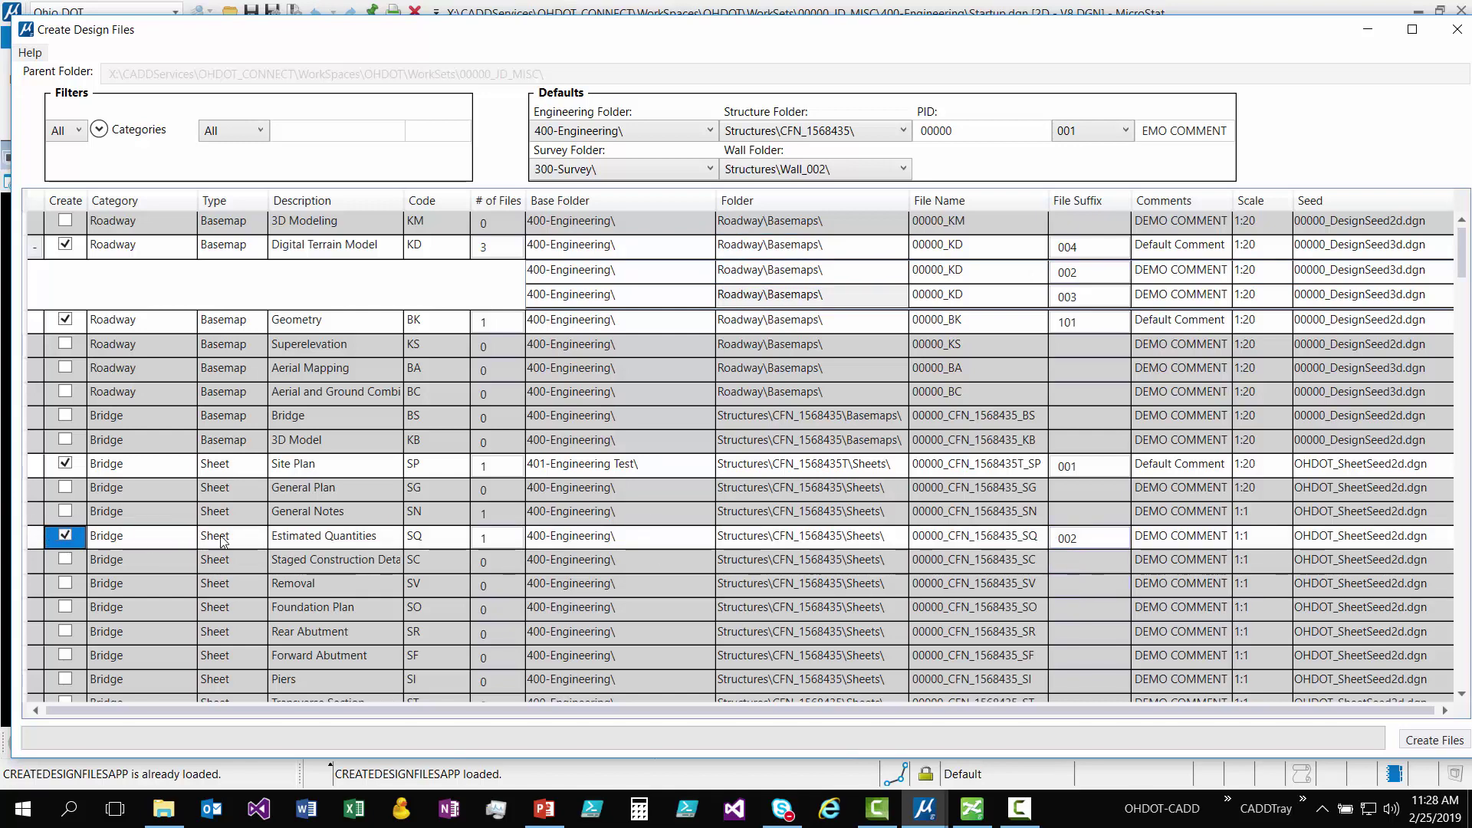
left_click(1081, 538)
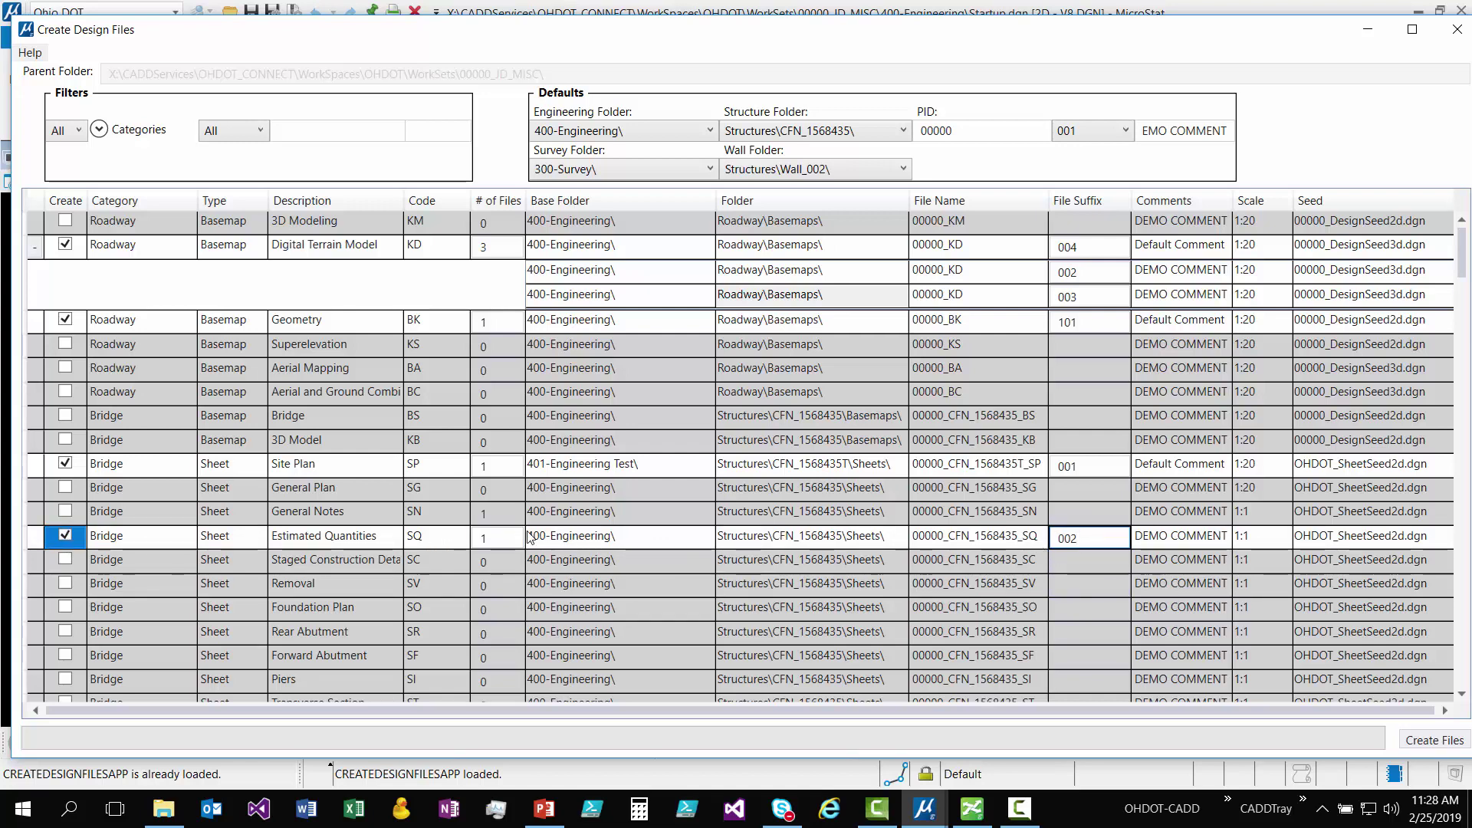
left_click(495, 537)
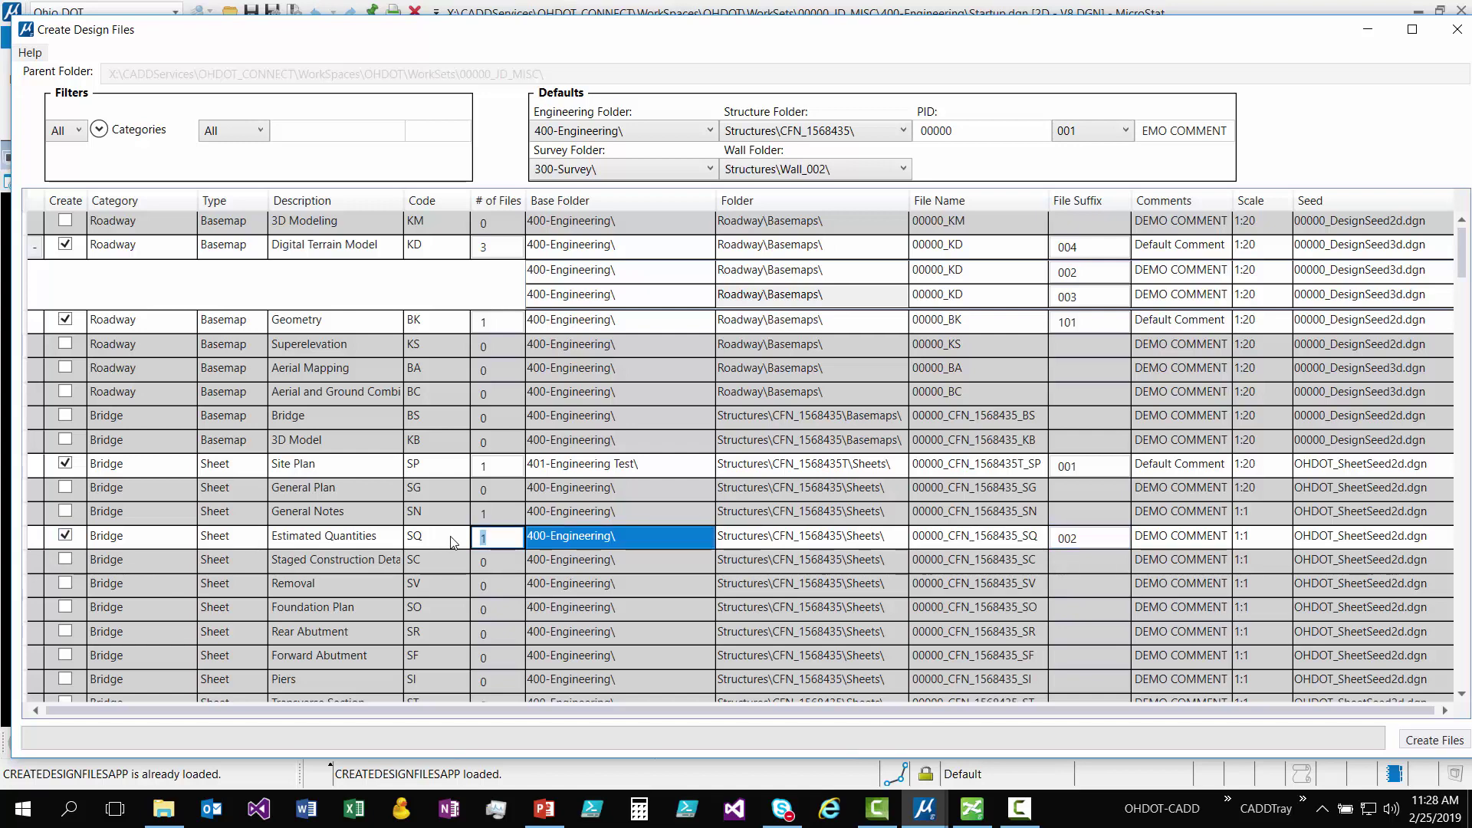
type("2")
key("Return")
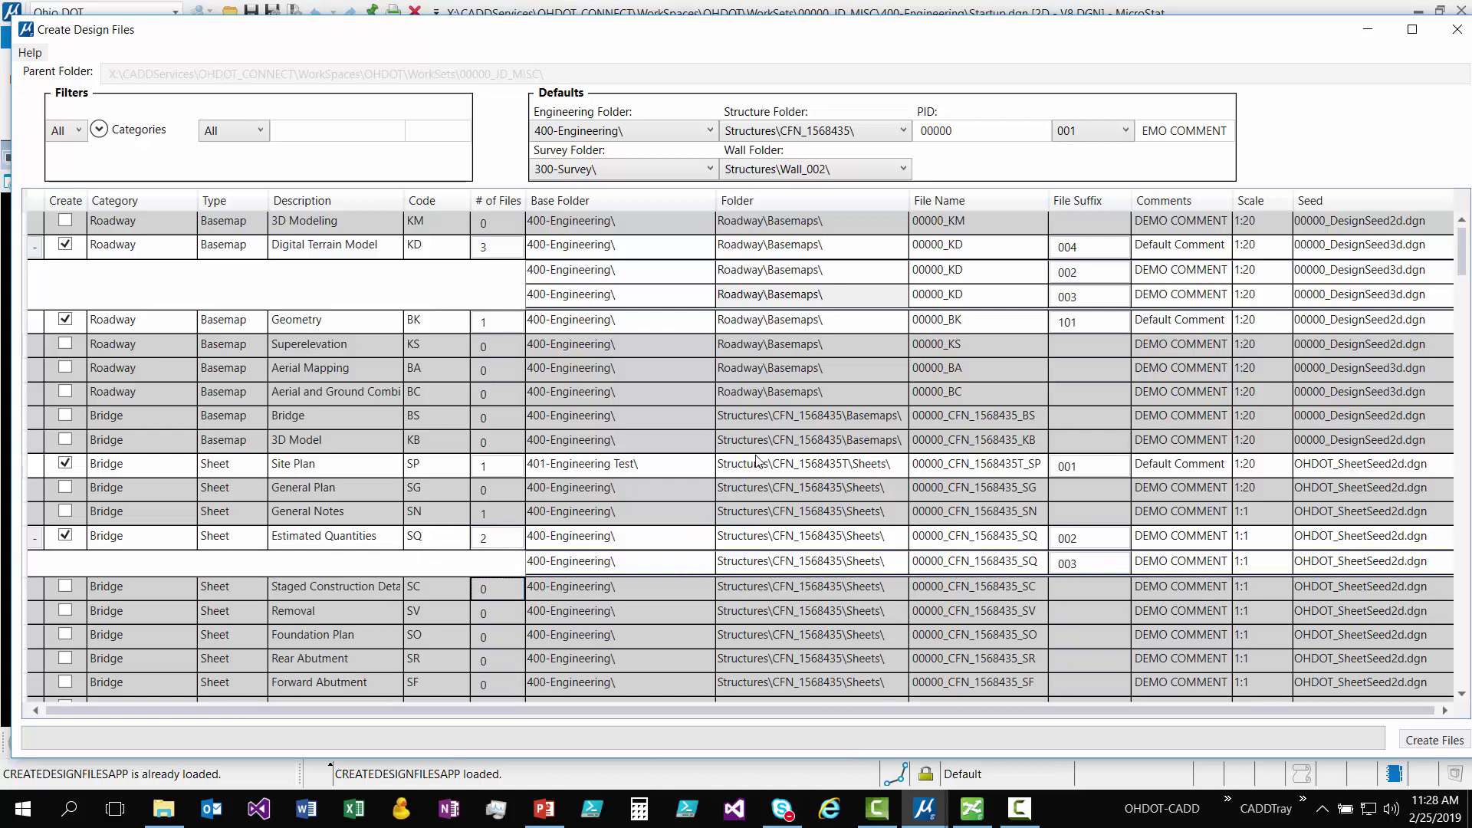
- Place the SQ files in Structures\SFN_1234586\Sheets\ and Structures\SFN_6132198\Sheets\
left_click(763, 569)
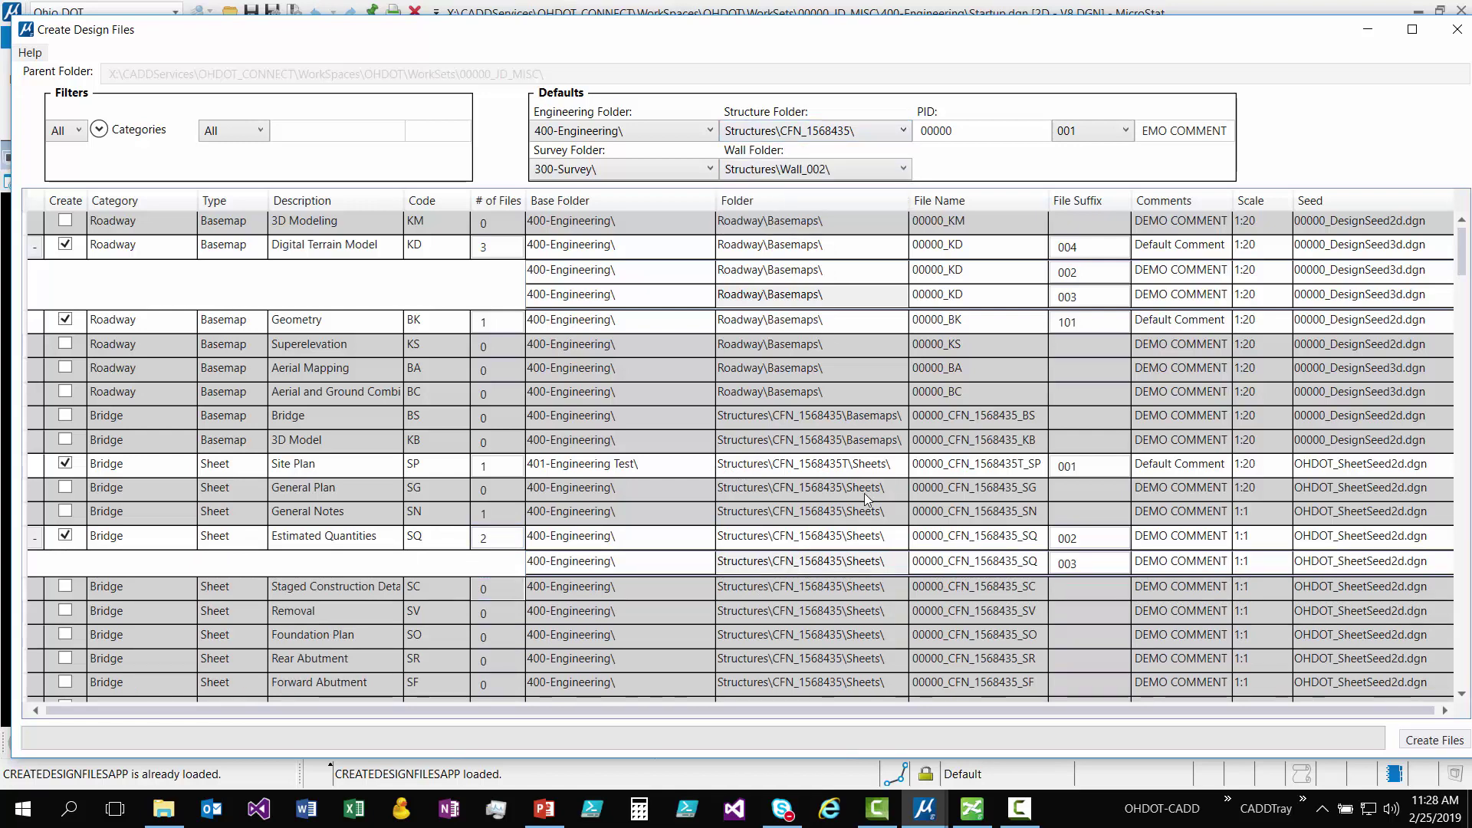
left_click(897, 564)
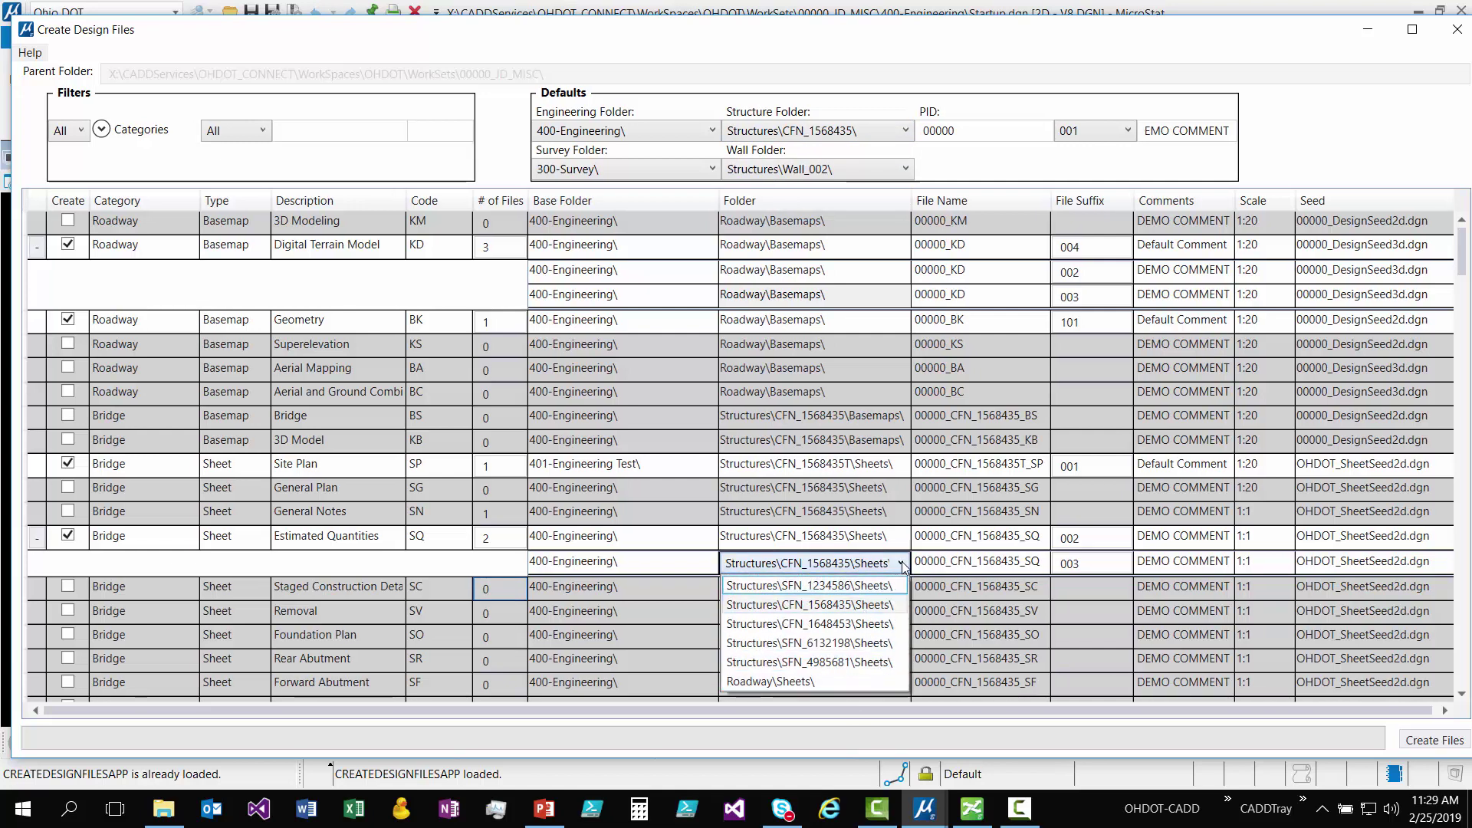
left_click(784, 566)
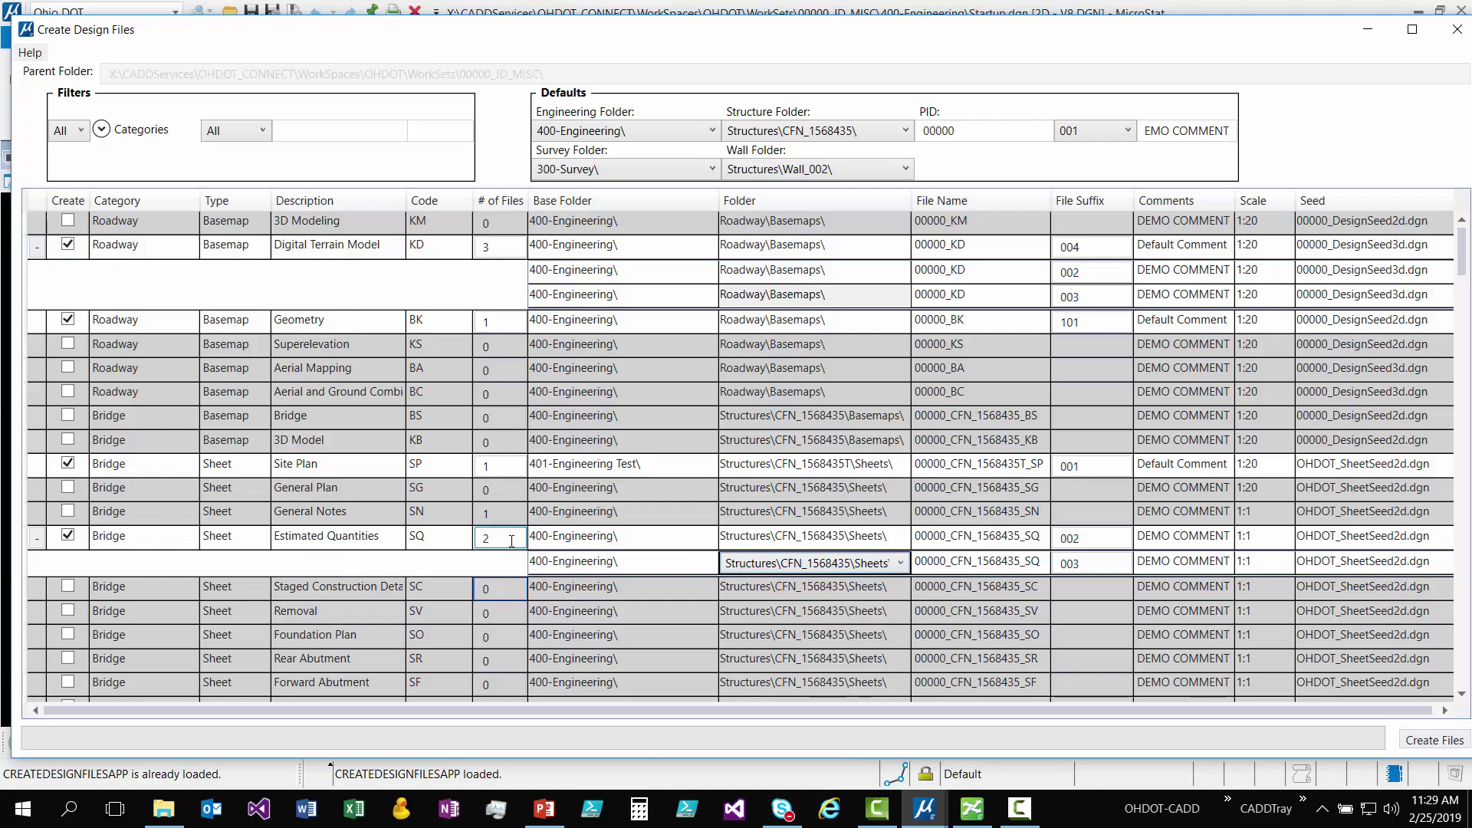
left_click(872, 536)
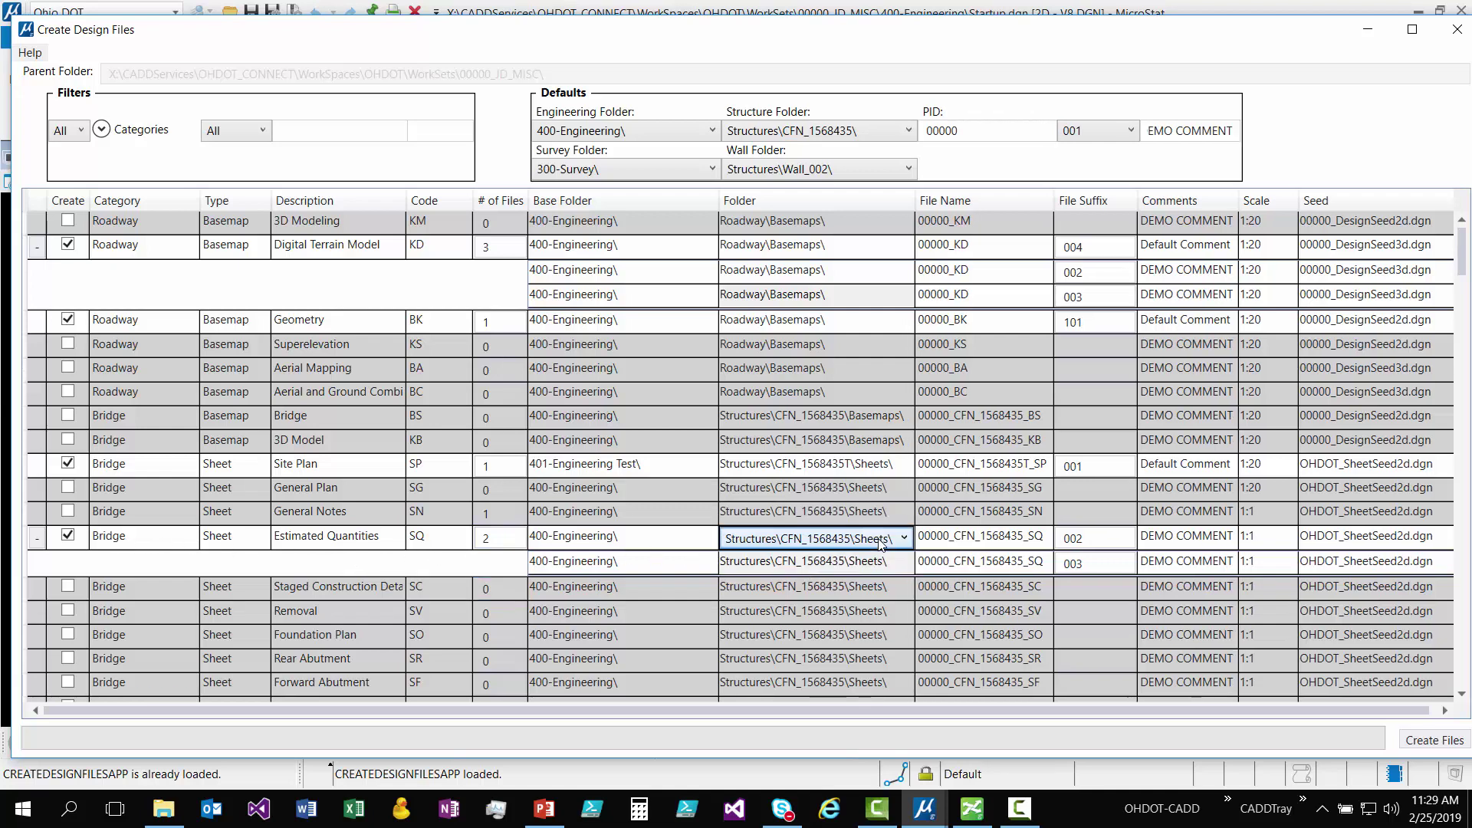
left_click(894, 541)
left_click(882, 560)
left_click(884, 564)
left_click(891, 565)
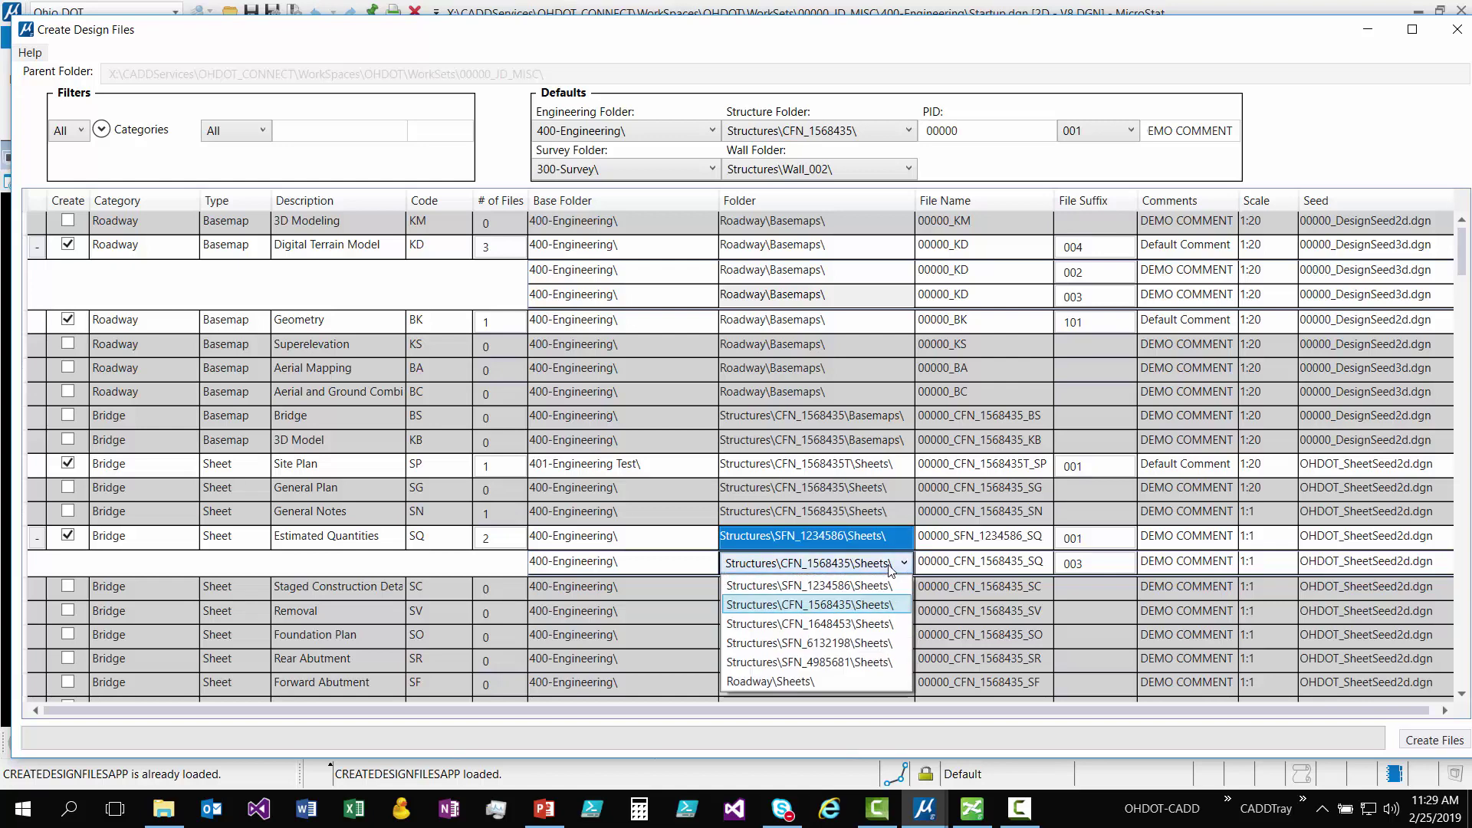
left_click(877, 644)
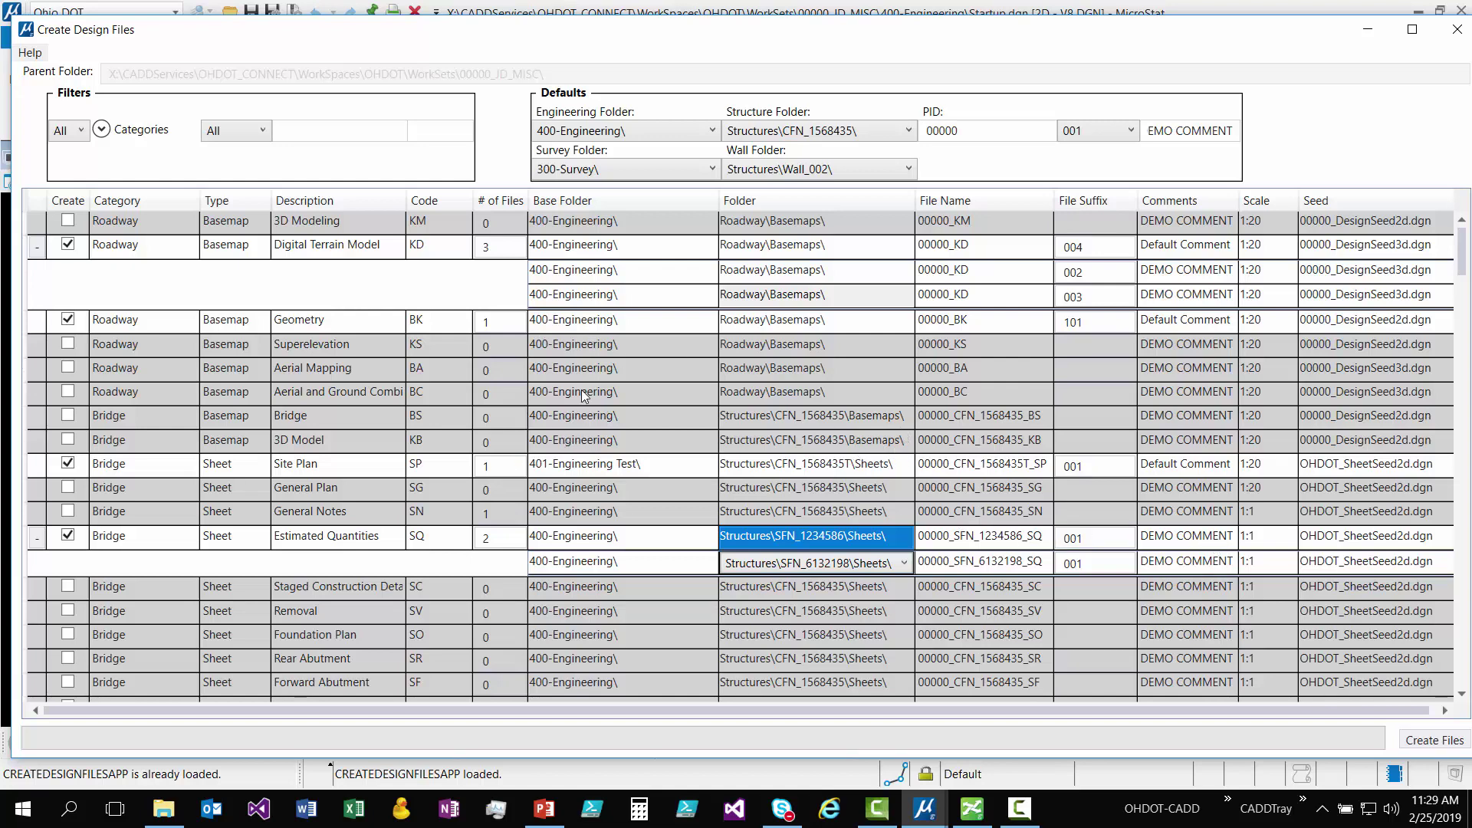
- Create the seven marked design files and review the Results log entries, then collapse it
left_click(1435, 740)
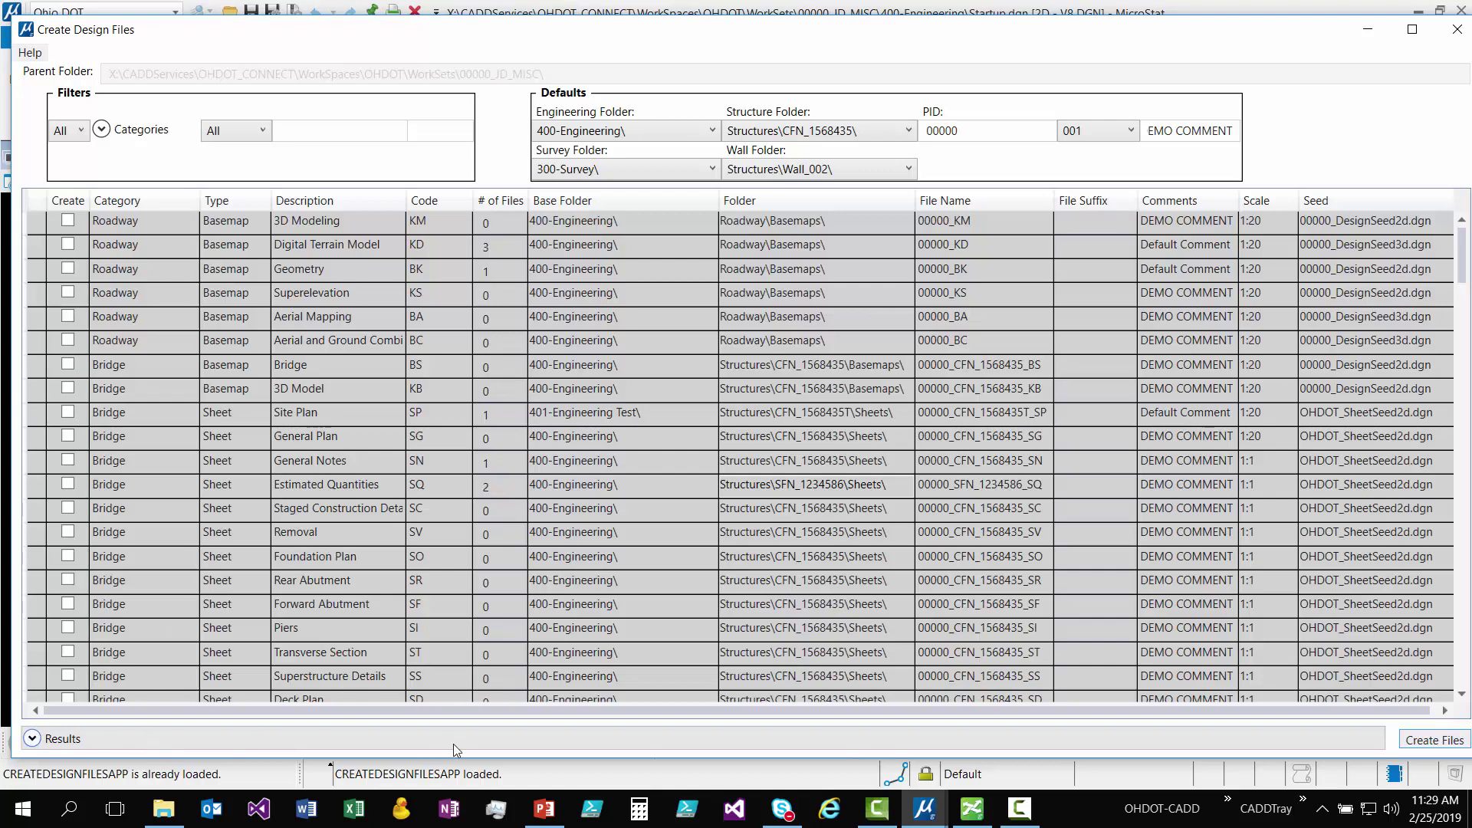
left_click(32, 738)
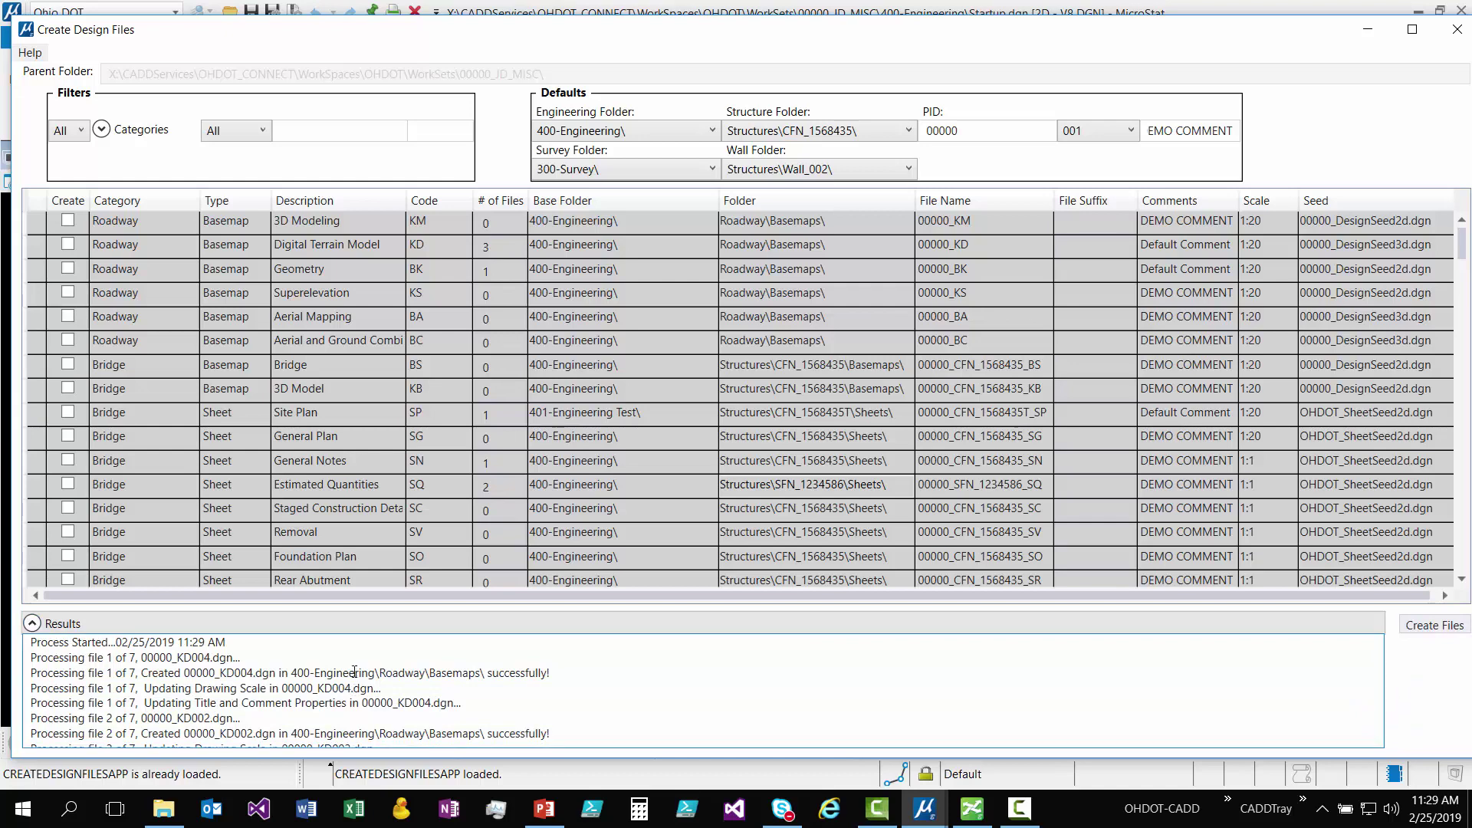
left_click_drag(248, 664, 136, 661)
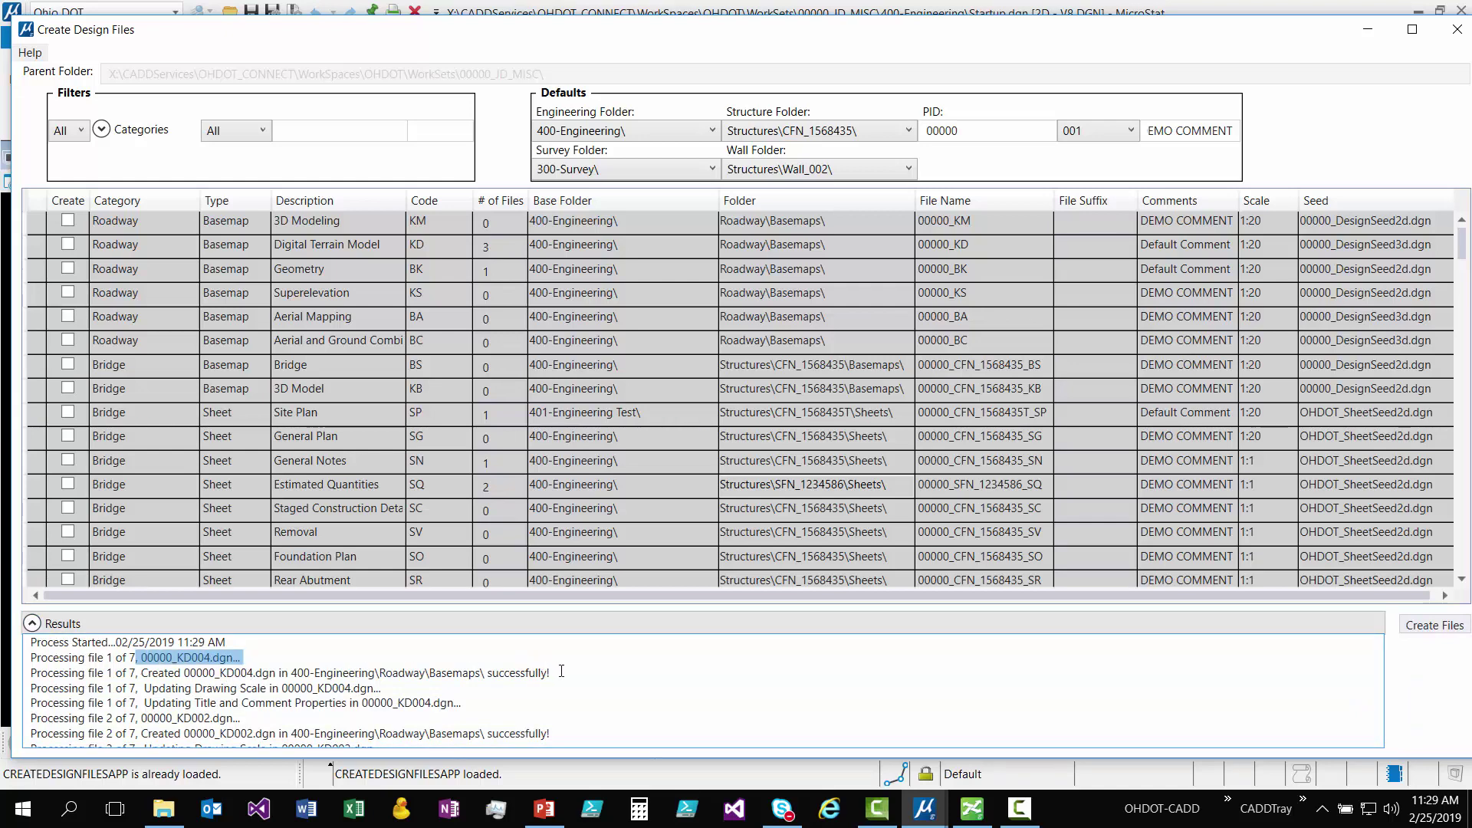
left_click_drag(552, 672, 164, 675)
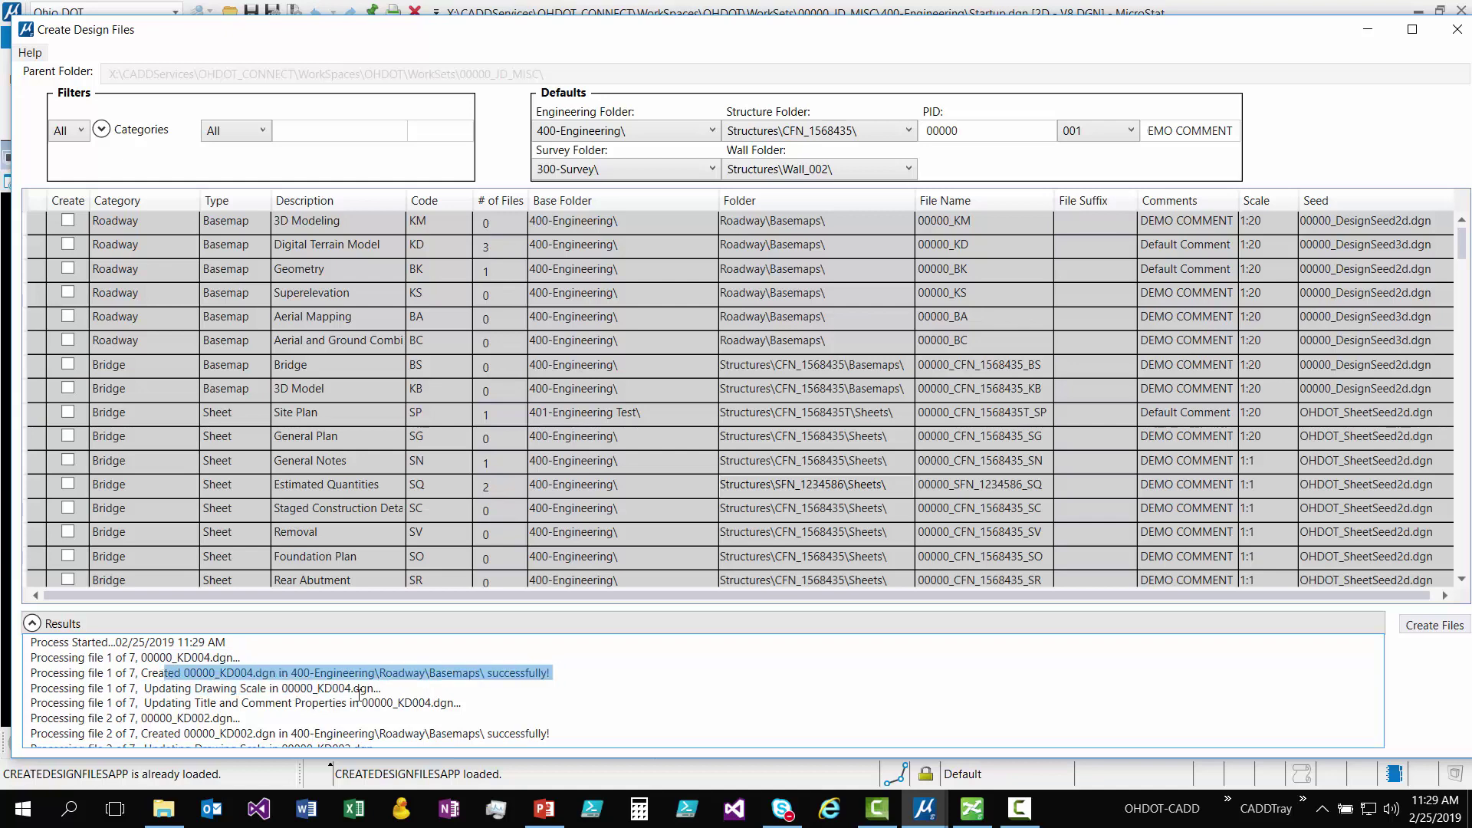
left_click_drag(381, 688, 153, 689)
left_click_drag(464, 703, 189, 709)
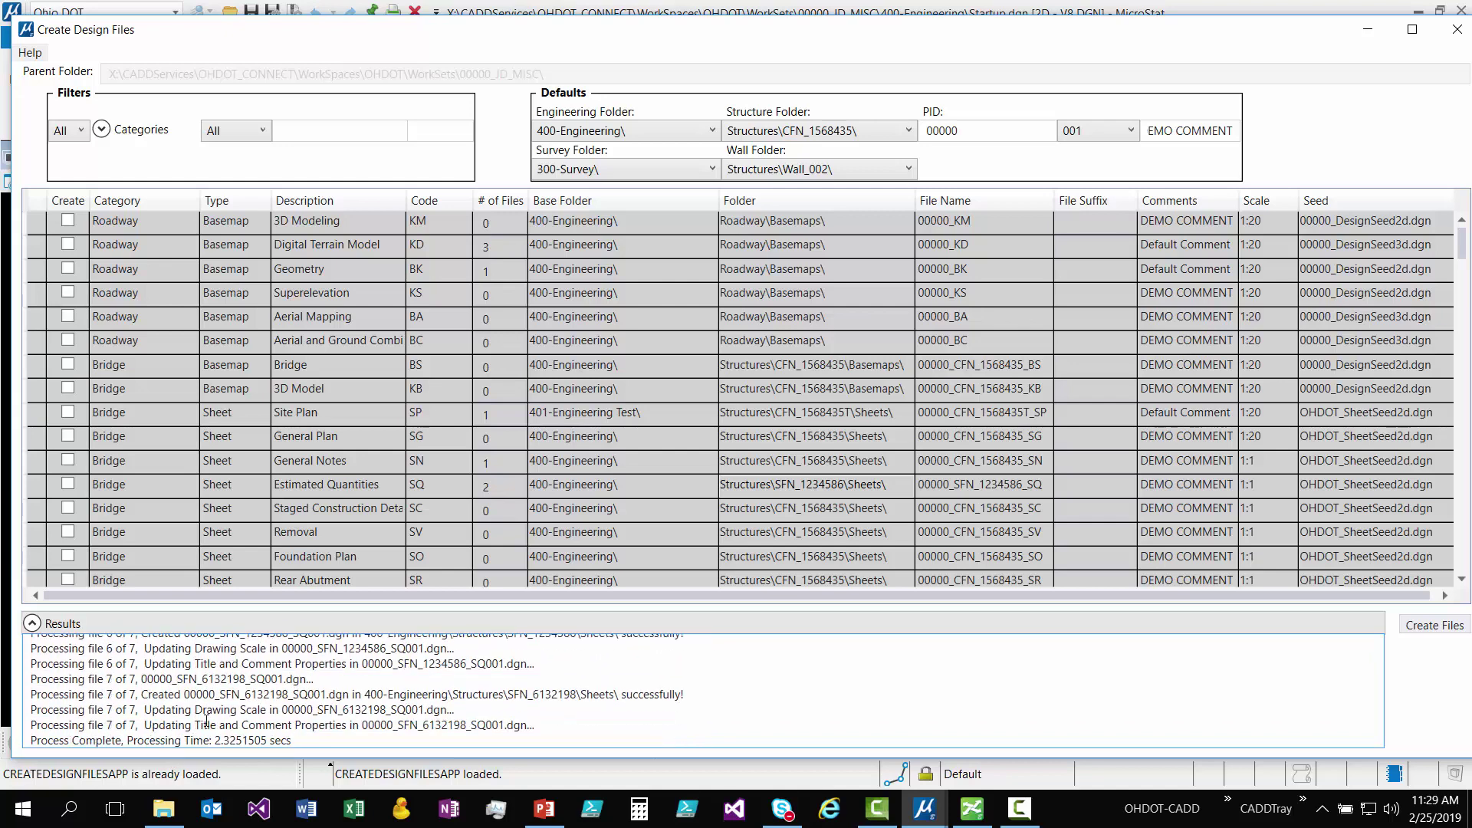
left_click(33, 624)
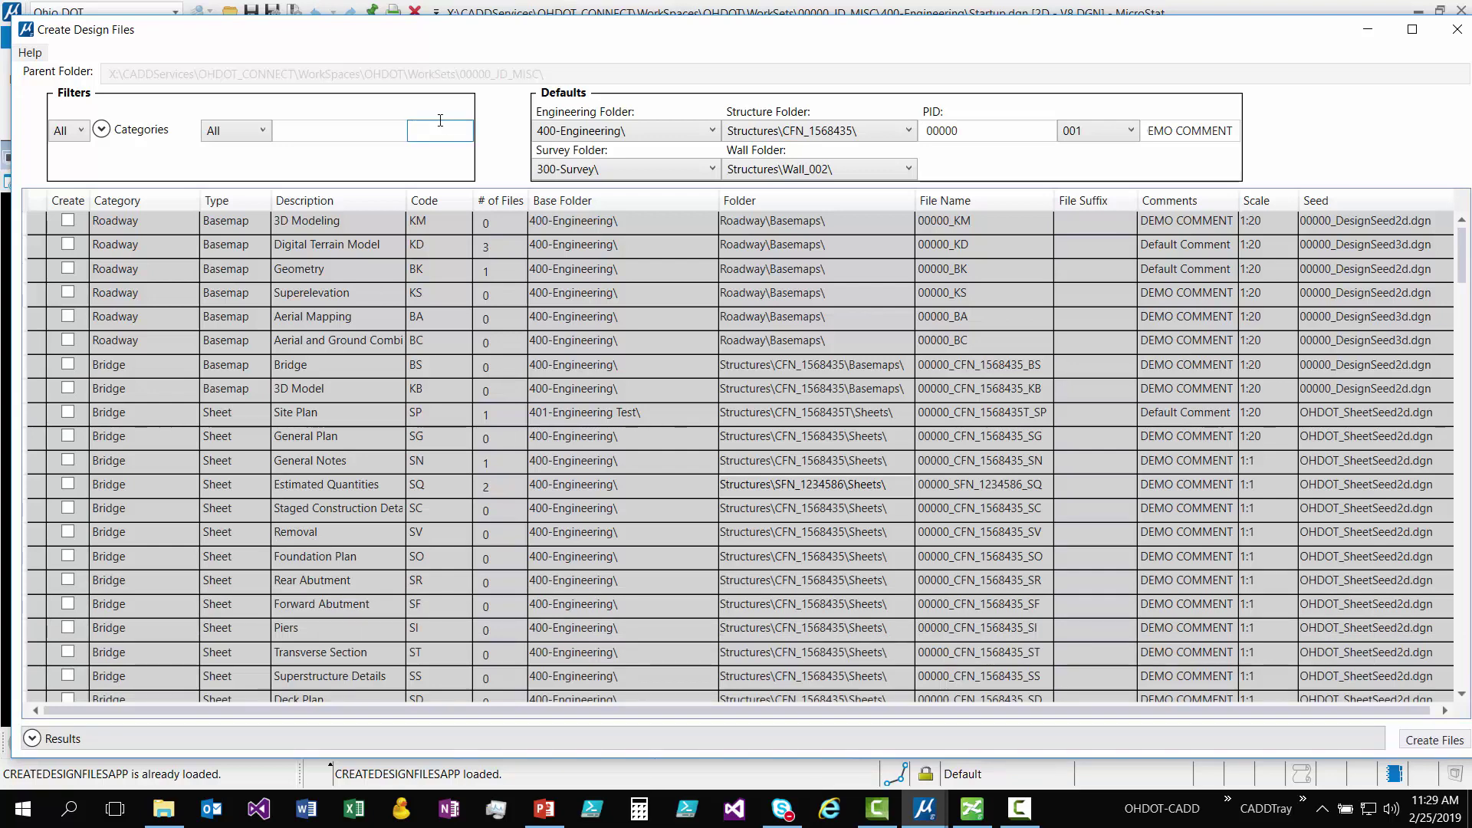
- Switch to the pw:\\ ProjectWise MicroStation session and run Apps > New Design File
left_click_drag(511, 32, 536, 55)
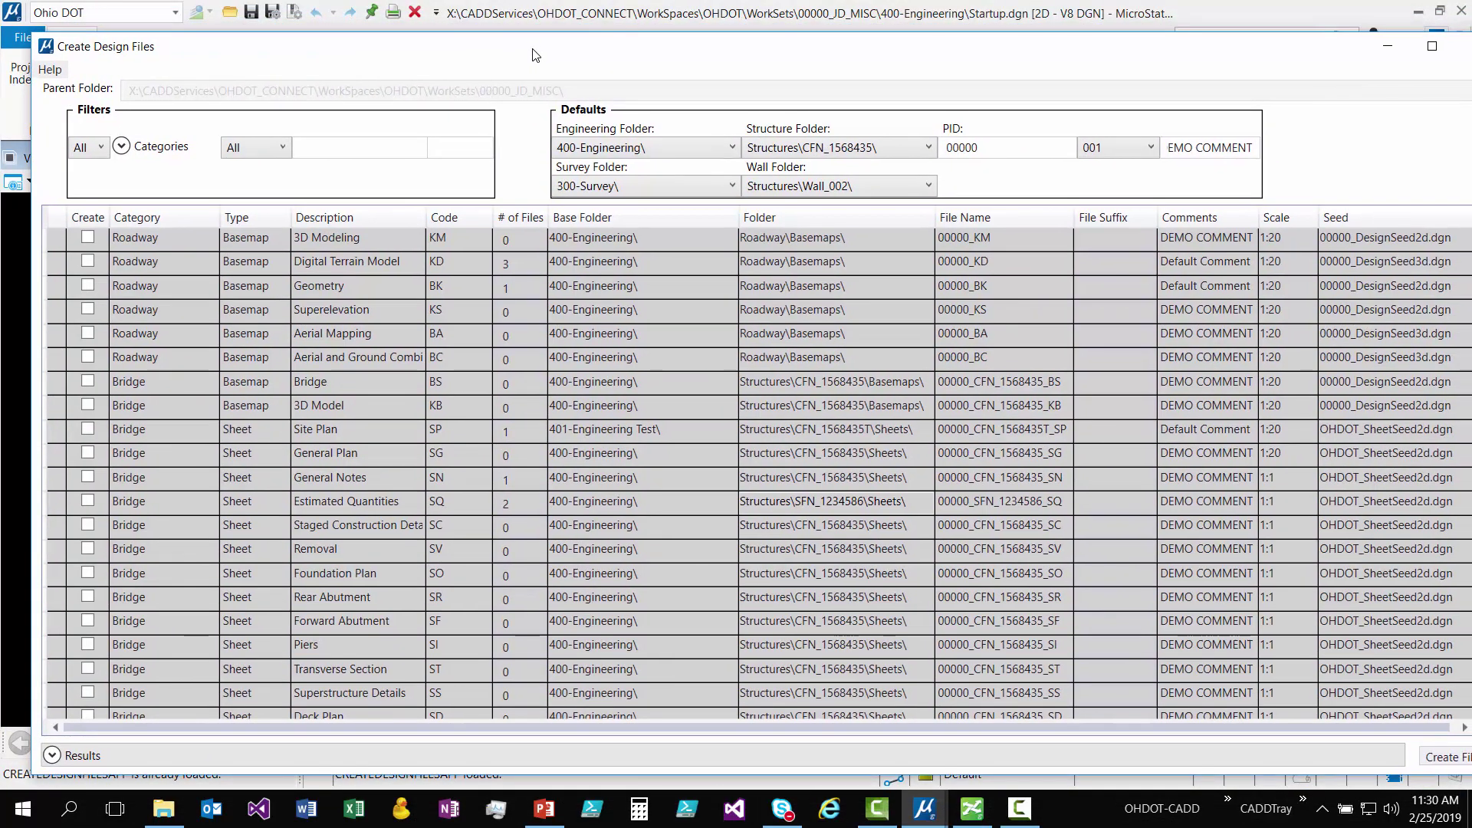
left_click(924, 825)
left_click(928, 741)
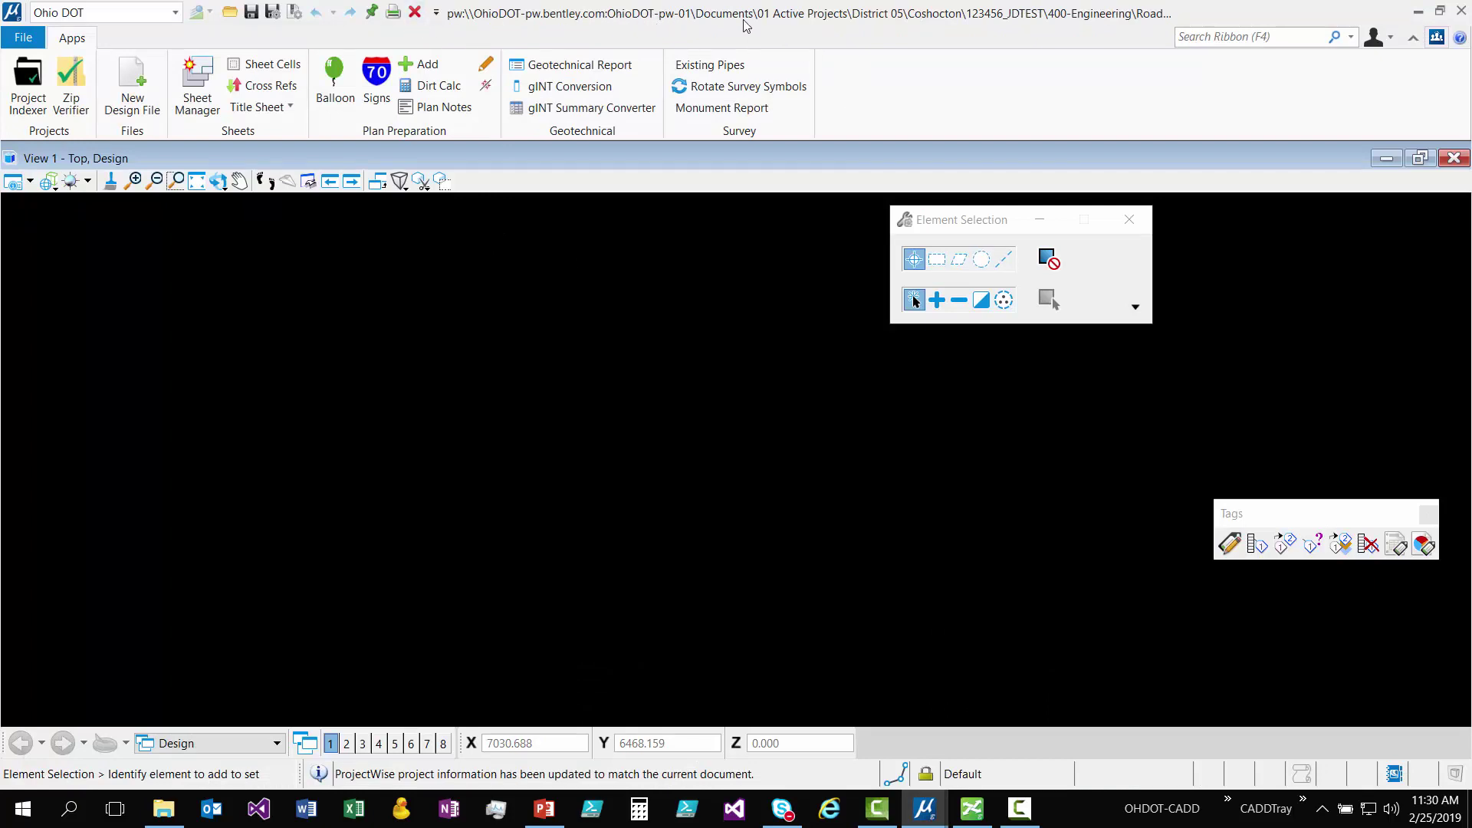
left_click(134, 102)
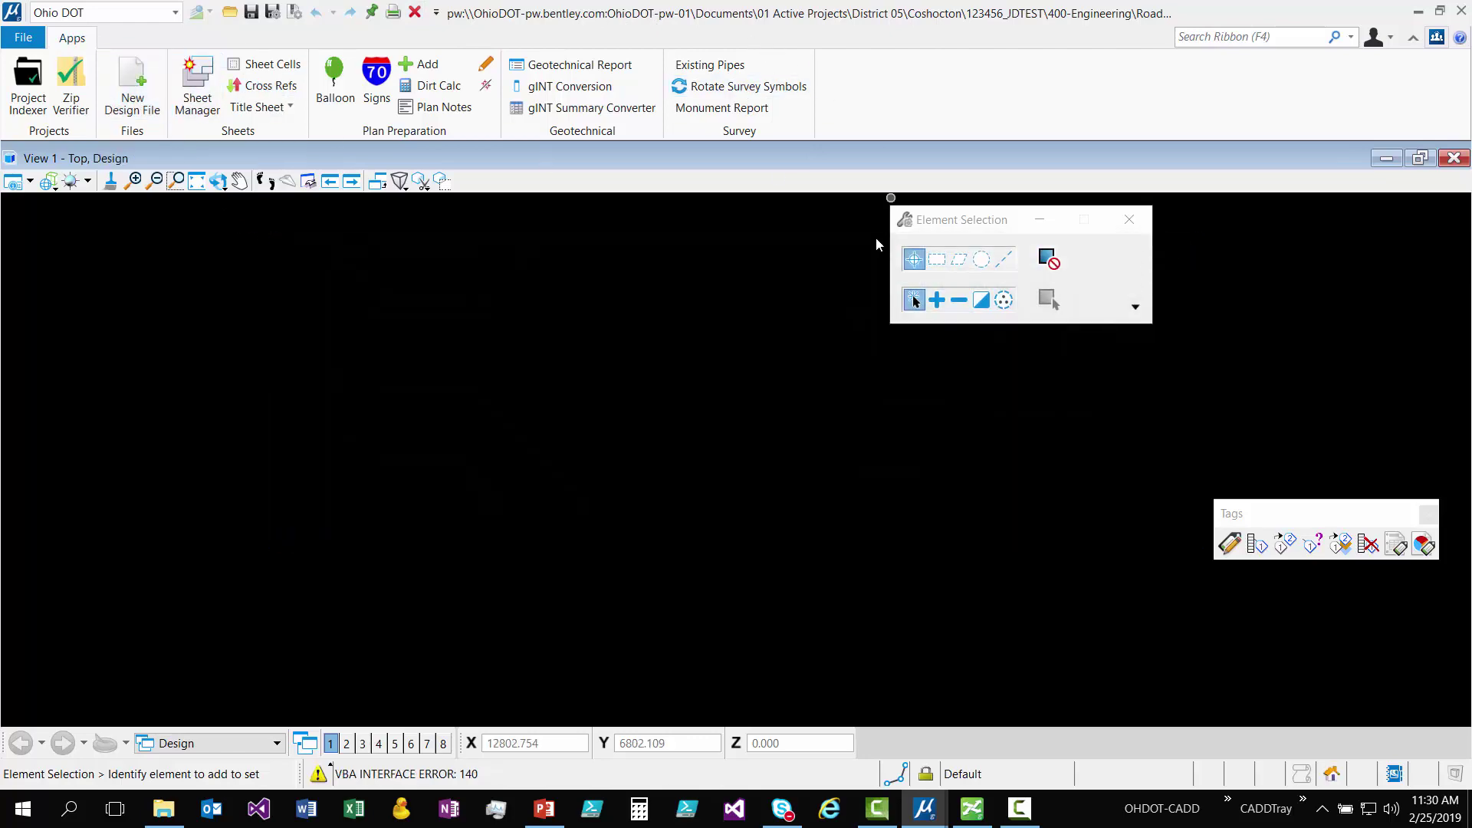
- From the Key-in window, run 'mdl load createdesignfiles' and 'createdesignfiles open' for PID 123456_JDTEST
left_click(1232, 35)
type("key-in")
key("Return")
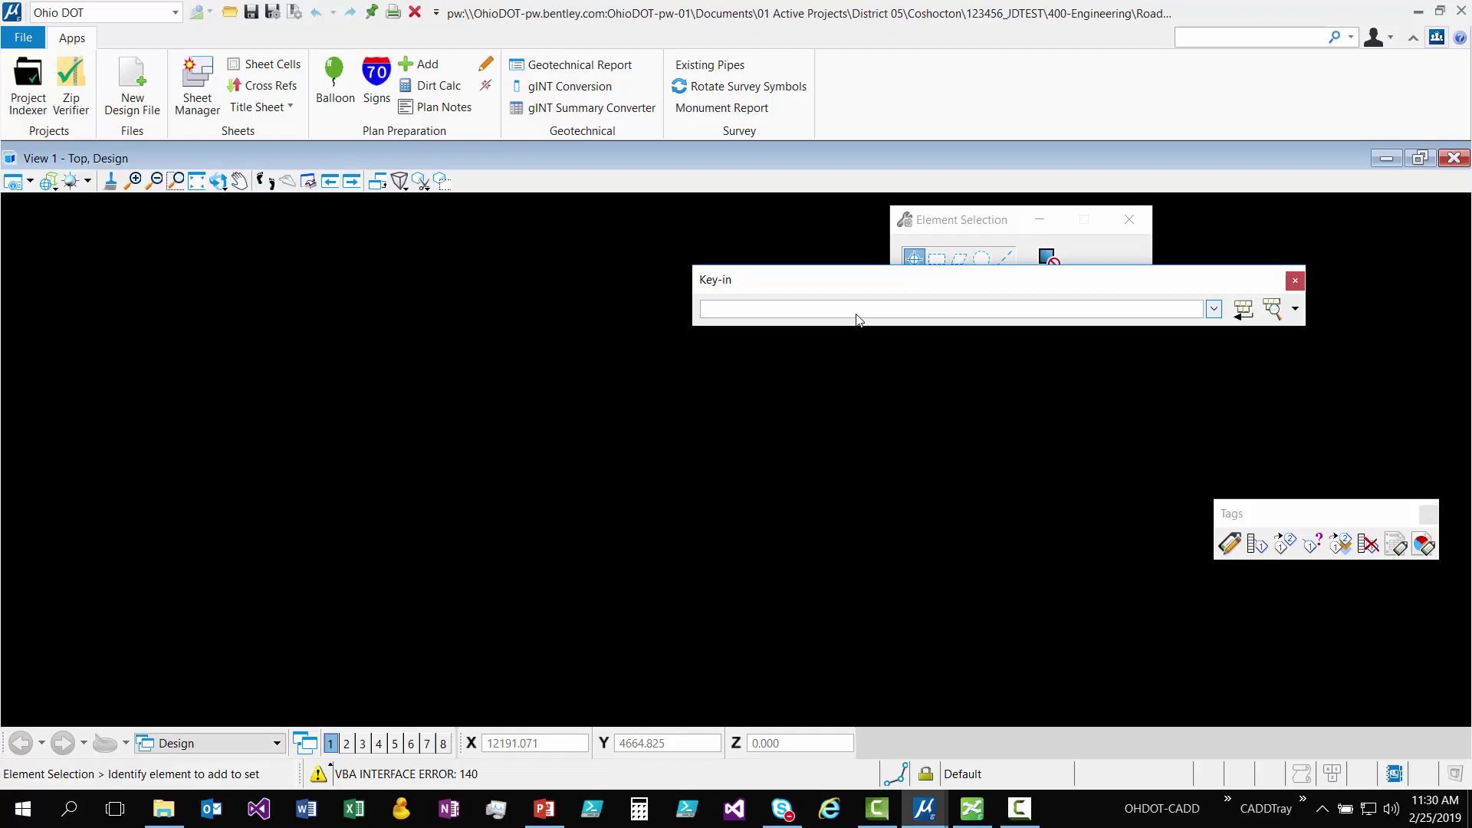
type("mdl load createdesignfiles")
key("Return")
type("createdesignfiles open")
key("Return")
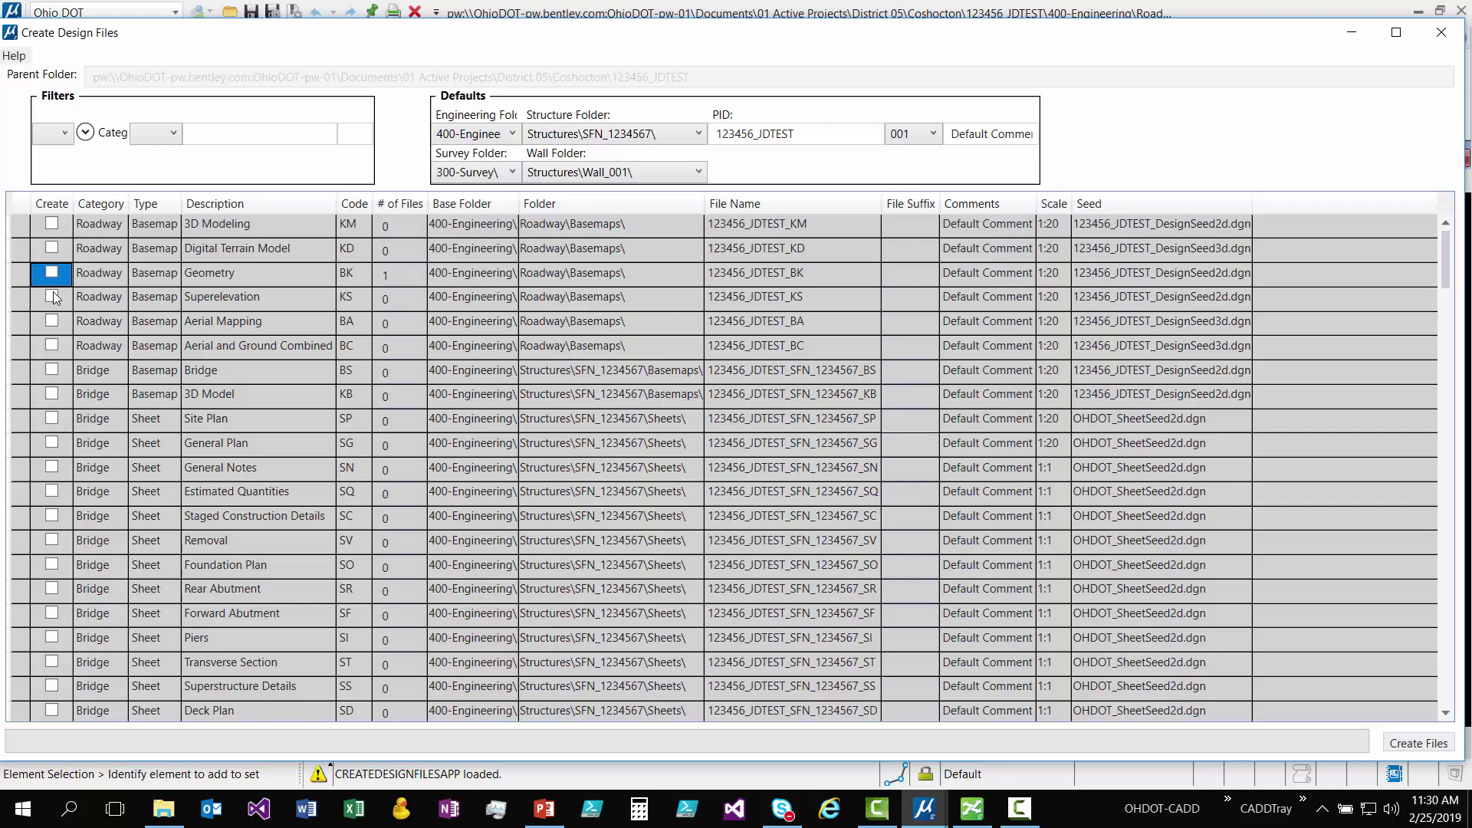
- Mark the Geometry (BK) basemap and create 123456_JDTEST_BK002.dgn
key("space")
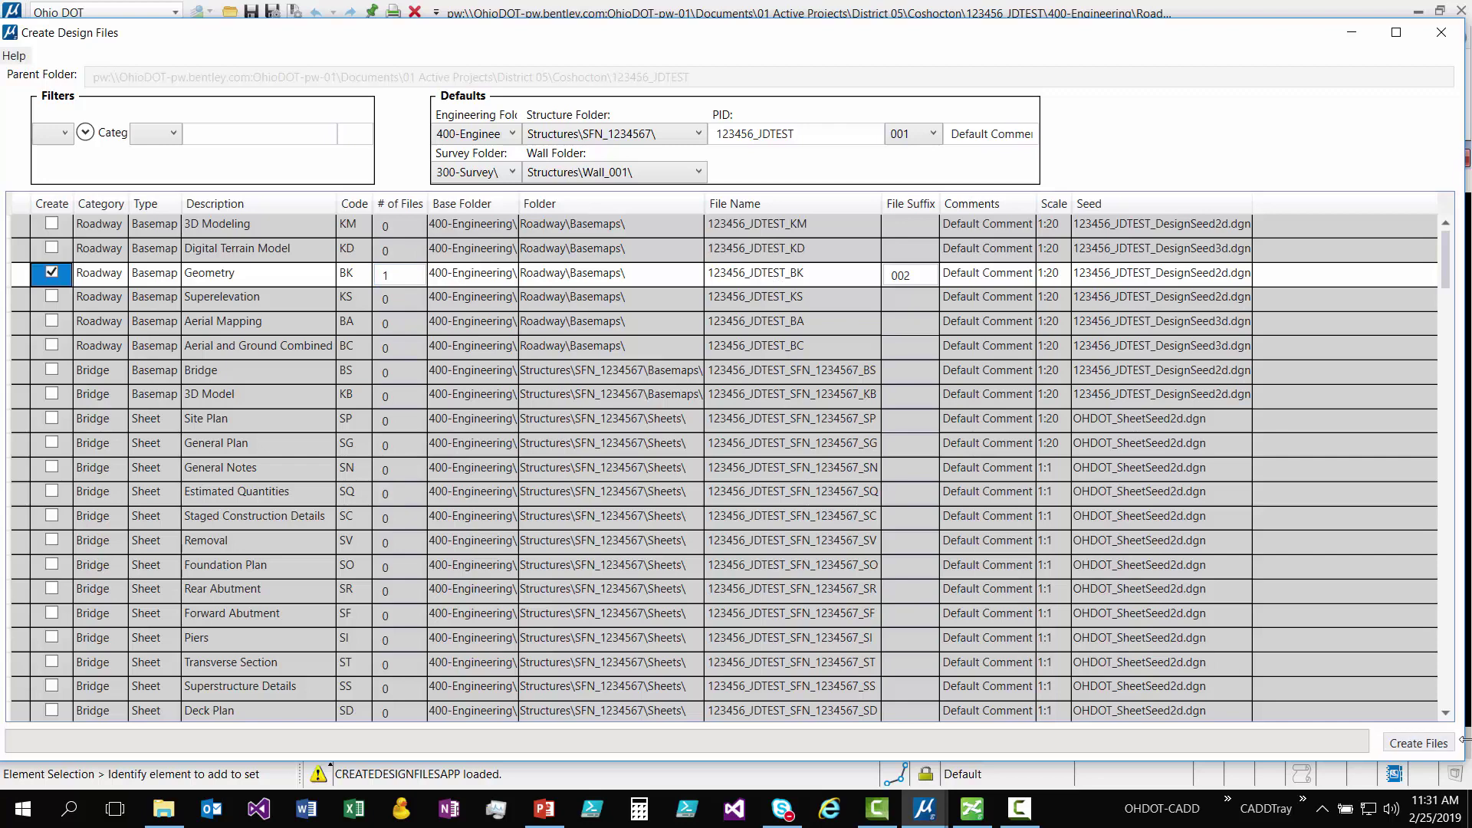
left_click(1418, 743)
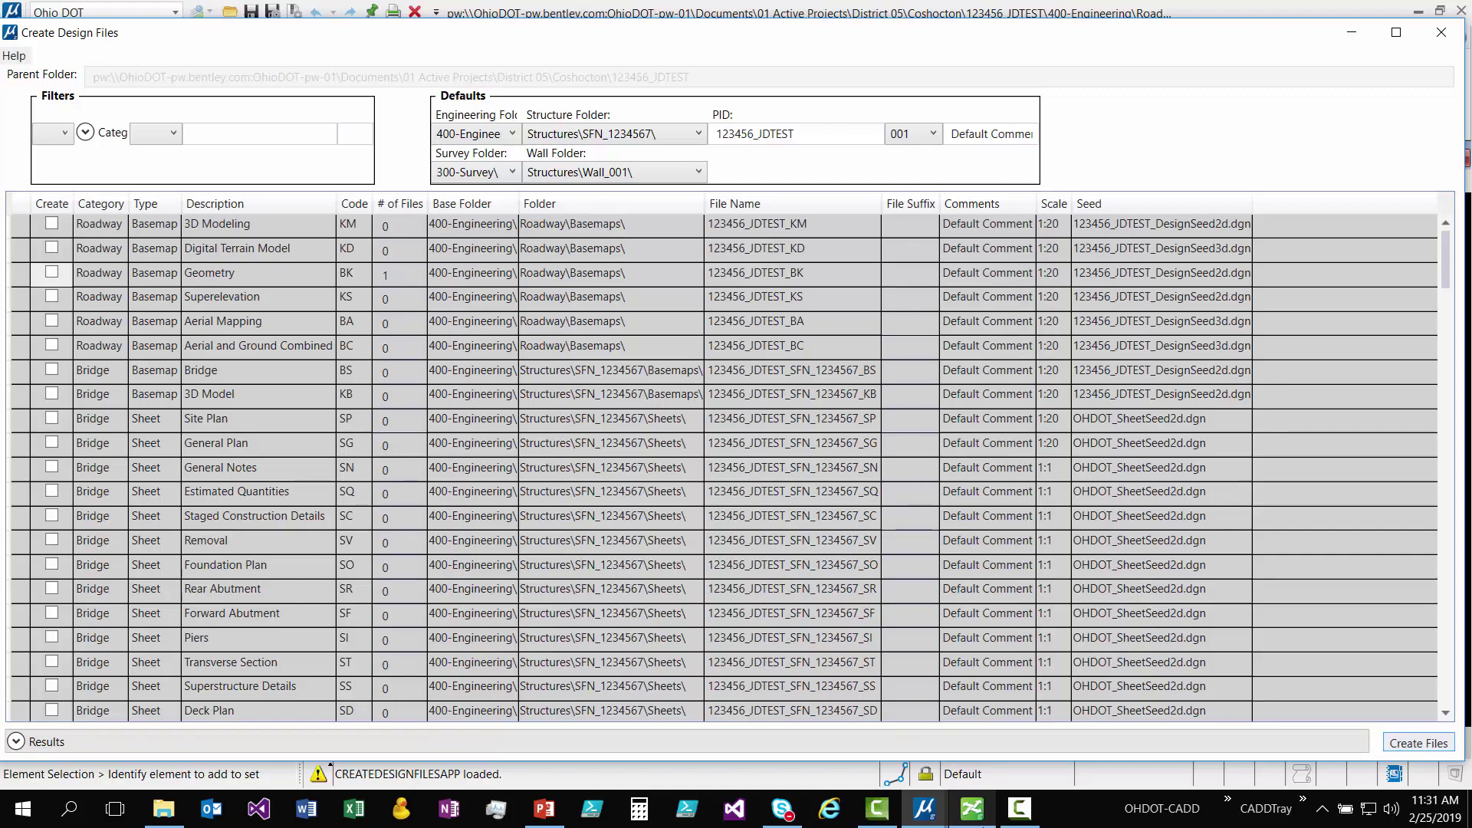
- Bring ProjectWise Explorer forward and scroll through the Roadway\Basemaps document list
mouse_move(982, 823)
left_click(957, 735)
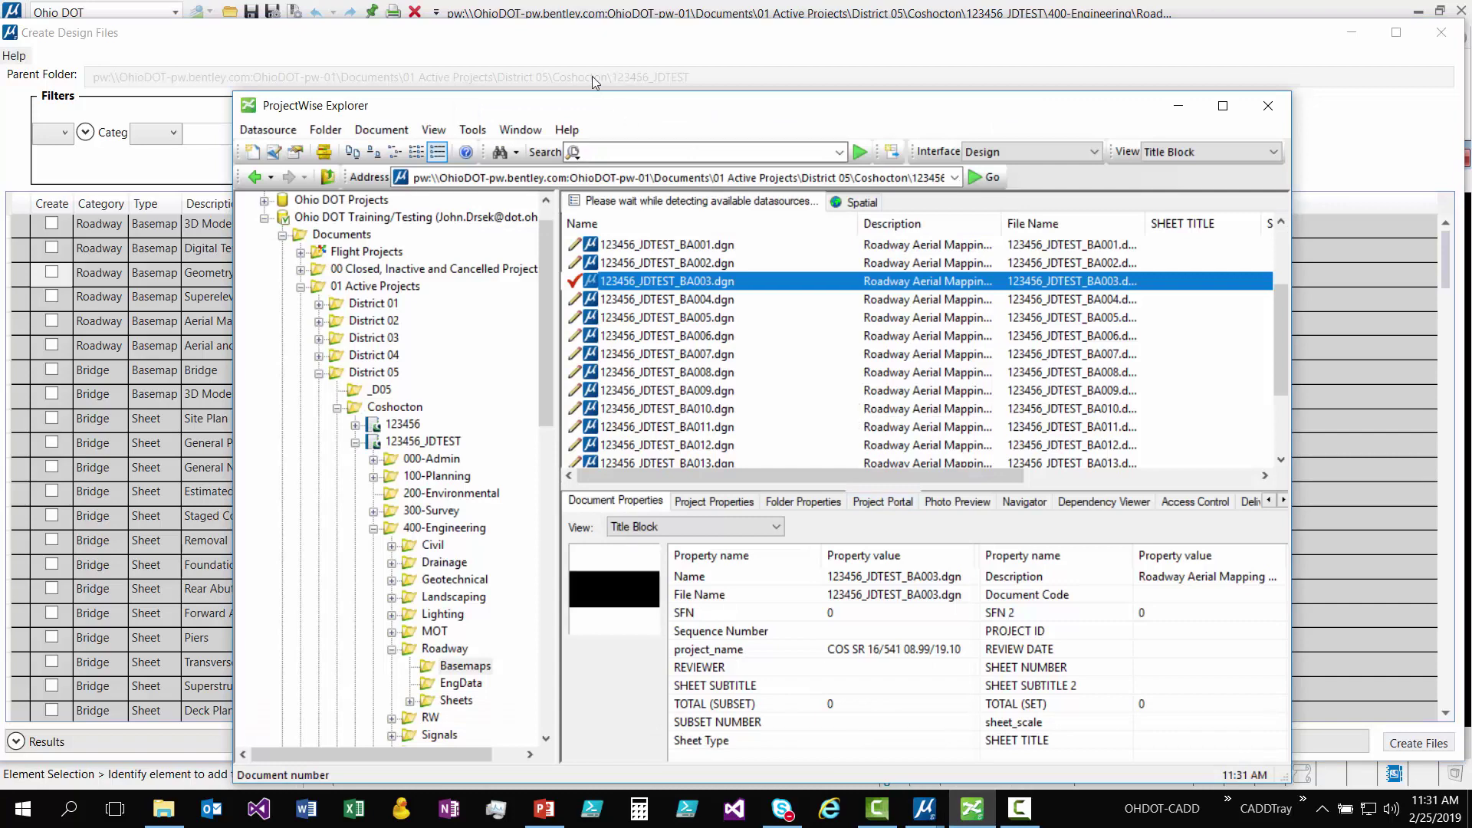
left_click_drag(609, 113, 695, 101)
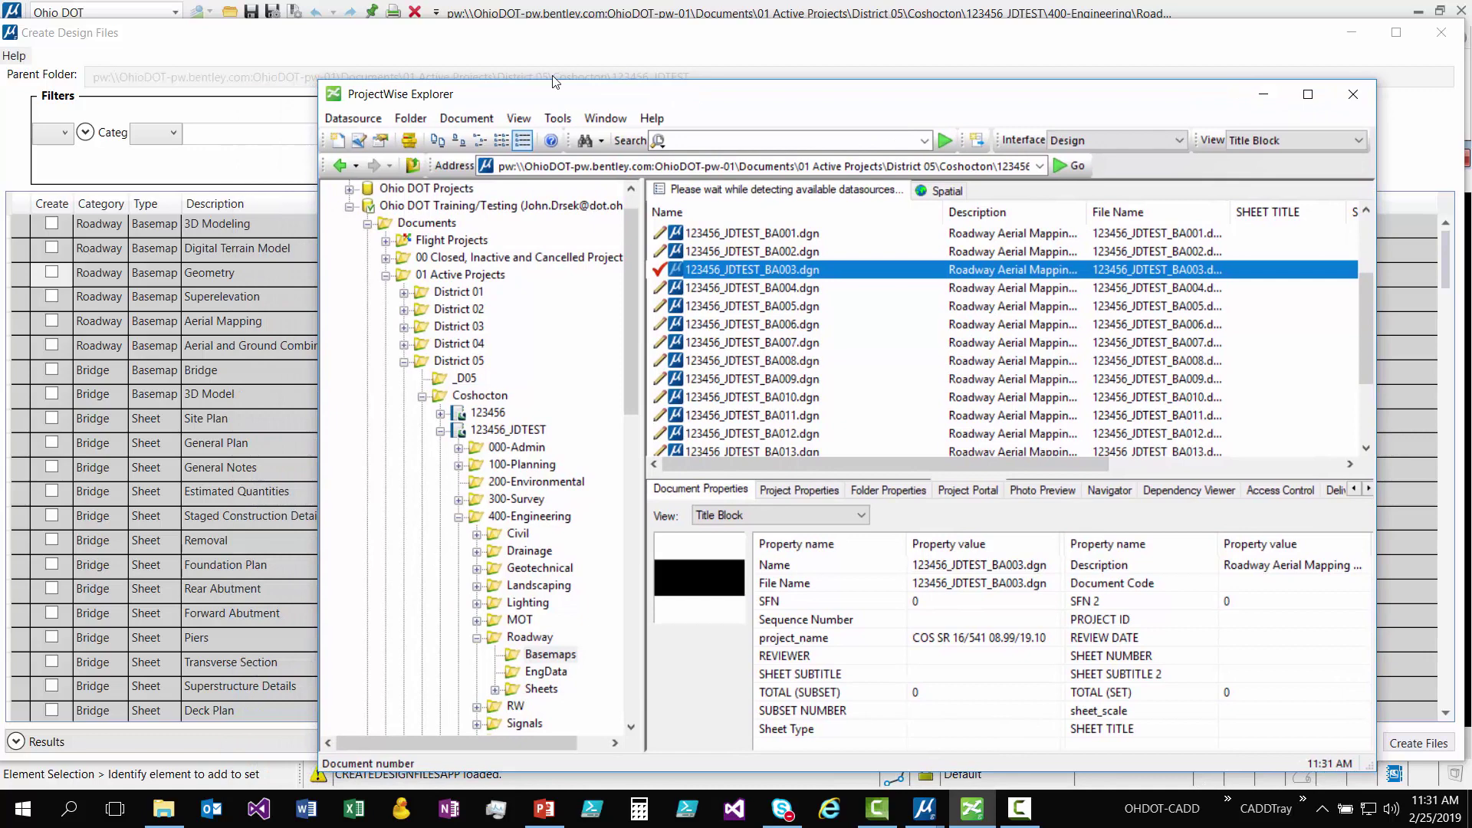
scroll(767, 376, "up", 2)
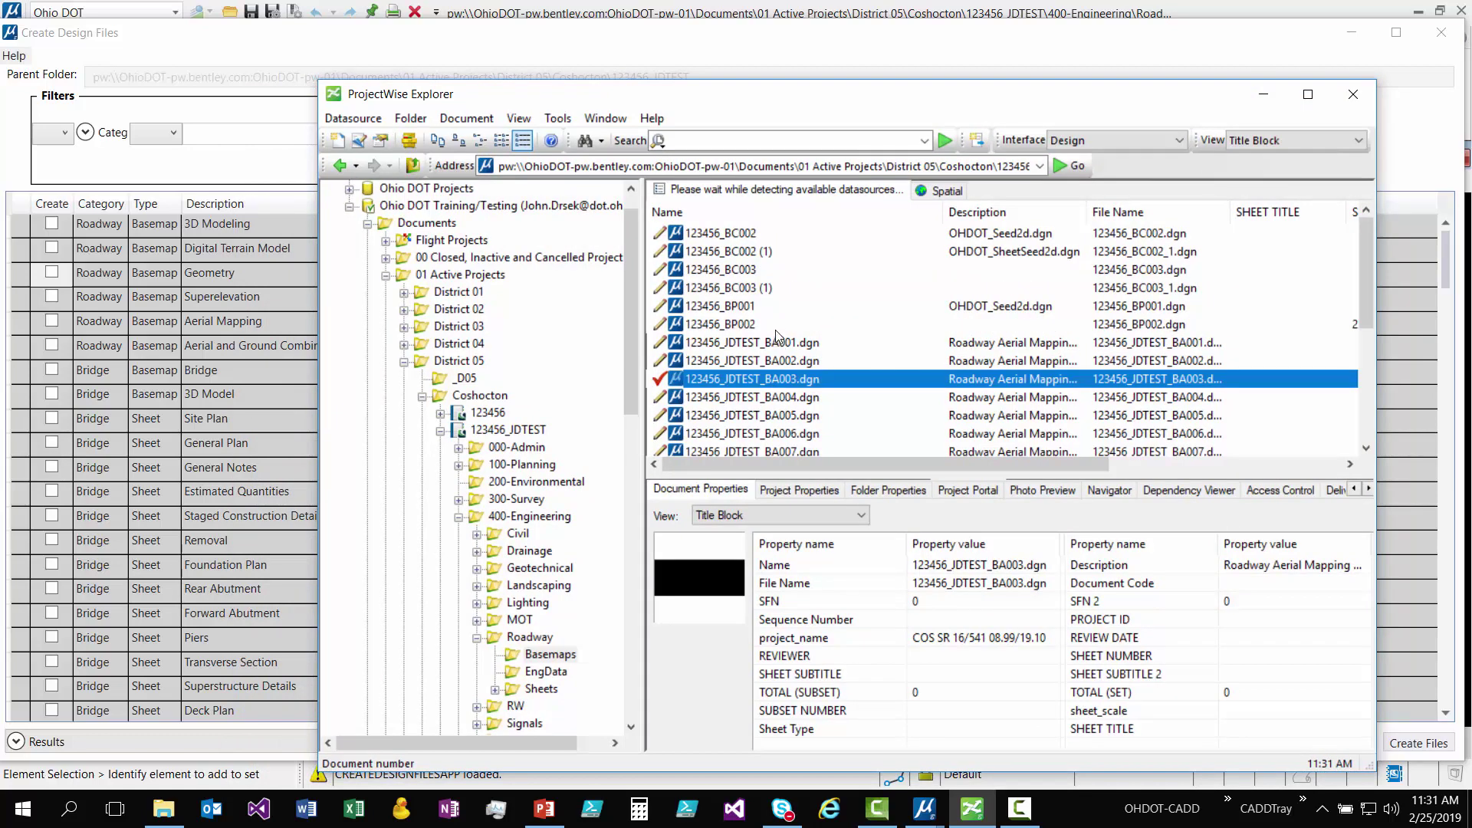
scroll(778, 336, "down", 2)
scroll(868, 391, "up", 2)
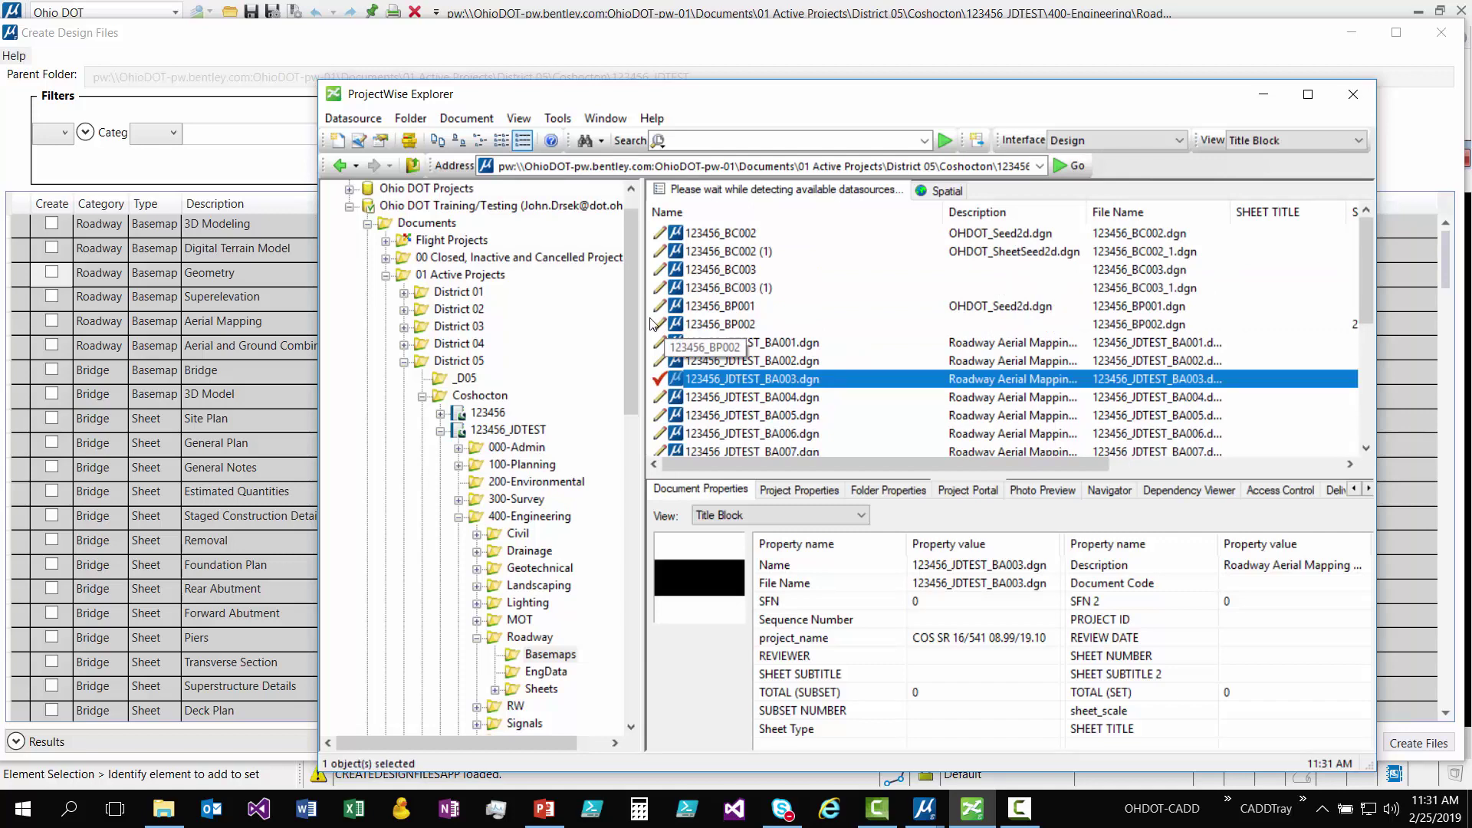
left_click_drag(794, 95, 849, 112)
scroll(865, 284, "down", 3)
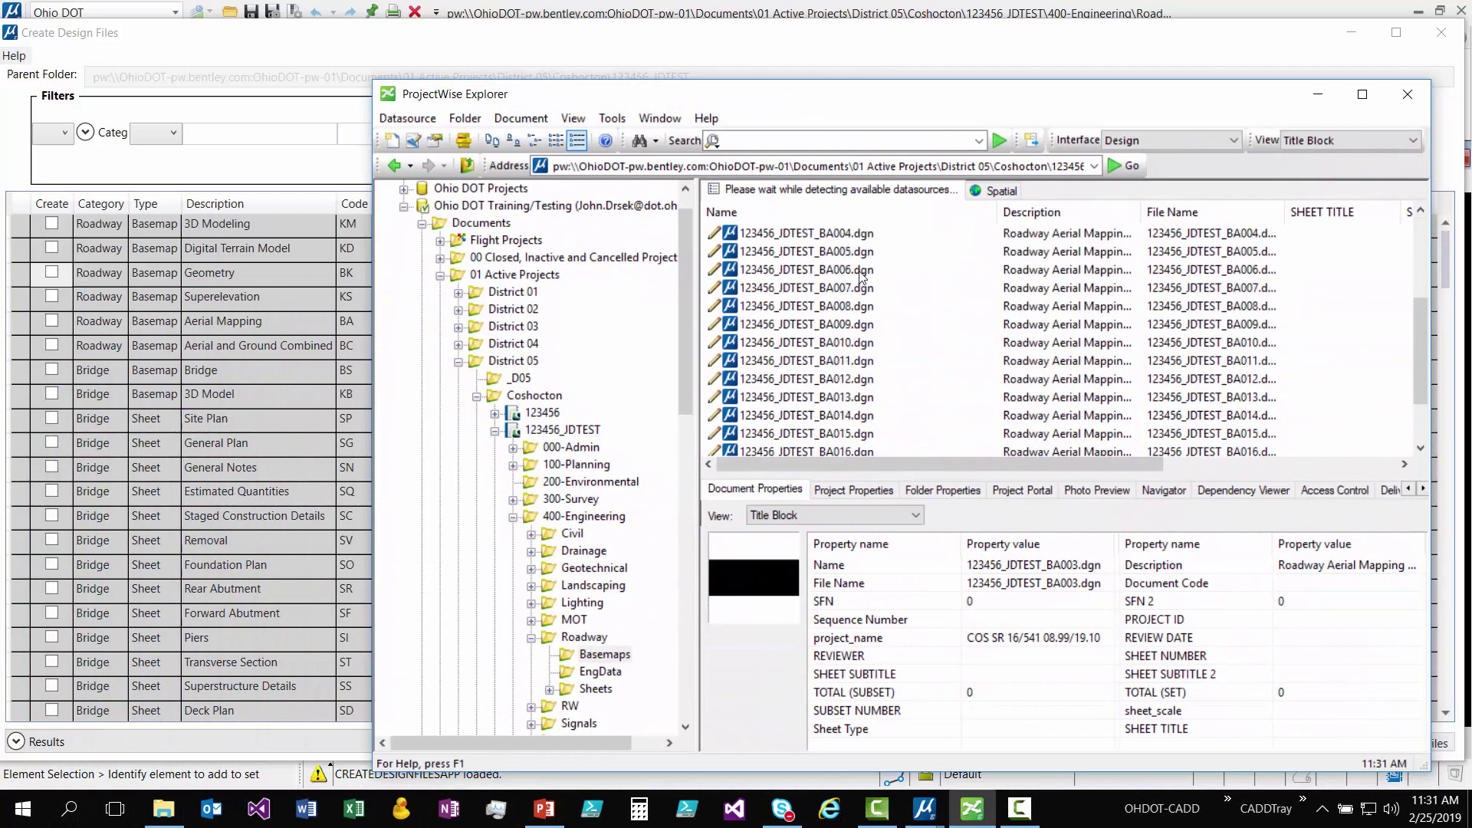
scroll(896, 330, "down", 2)
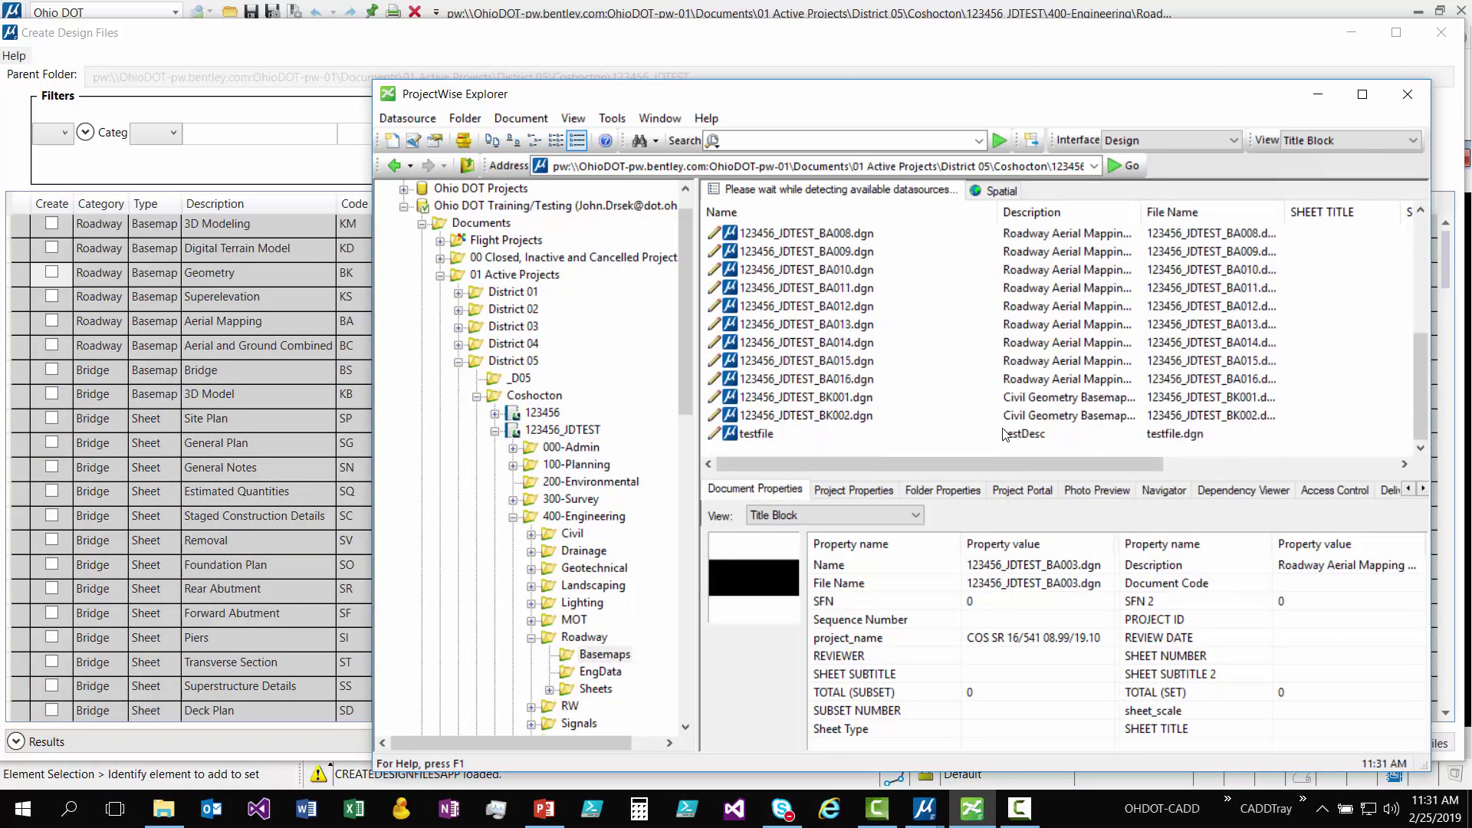
- Switch the document list to the Basic view and select 123456_JDTEST_BK002.dgn, shown as Checked In
left_click(1295, 140)
left_click(1334, 154)
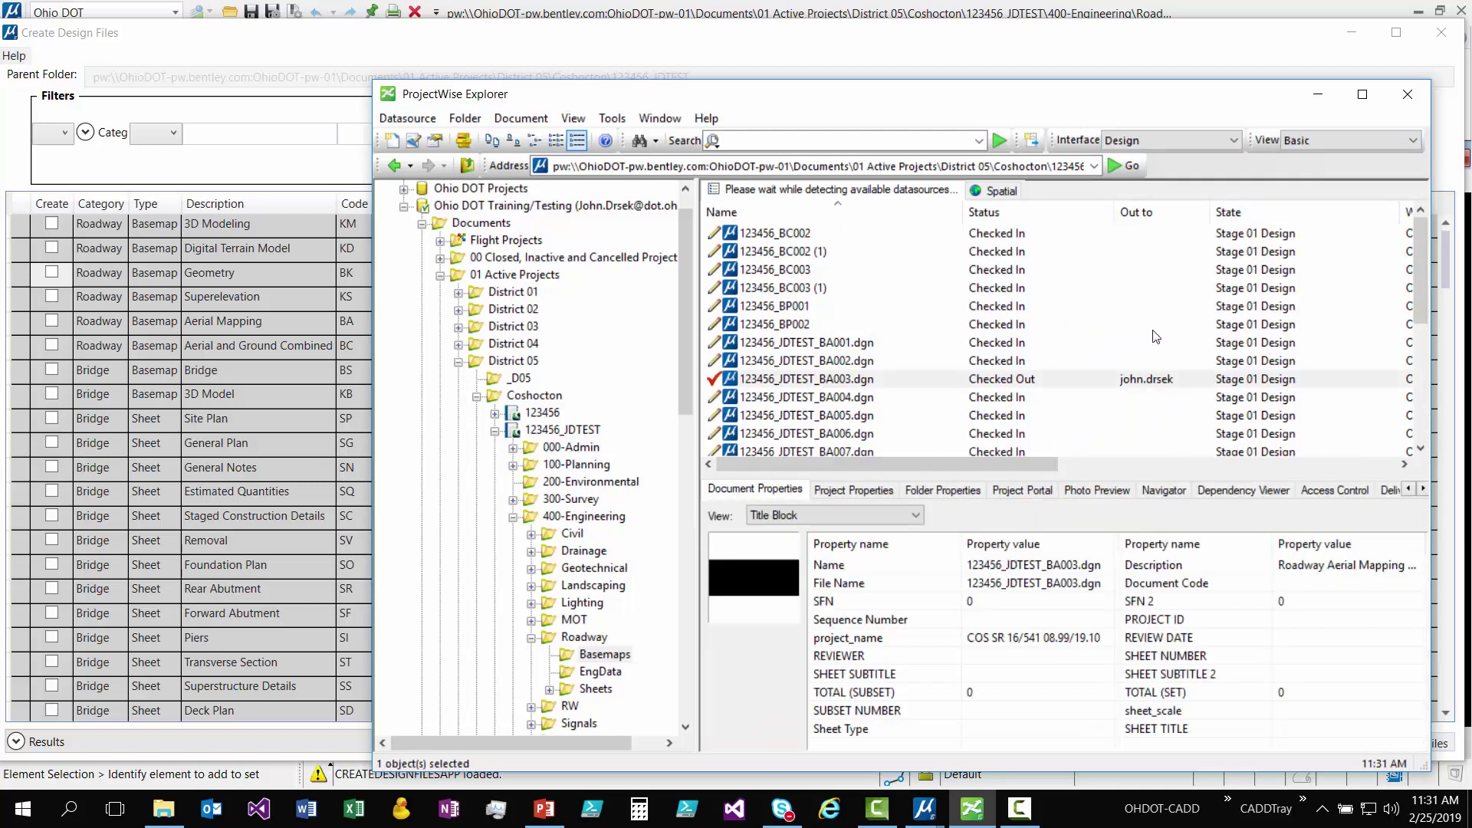
scroll(924, 337, "down", 3)
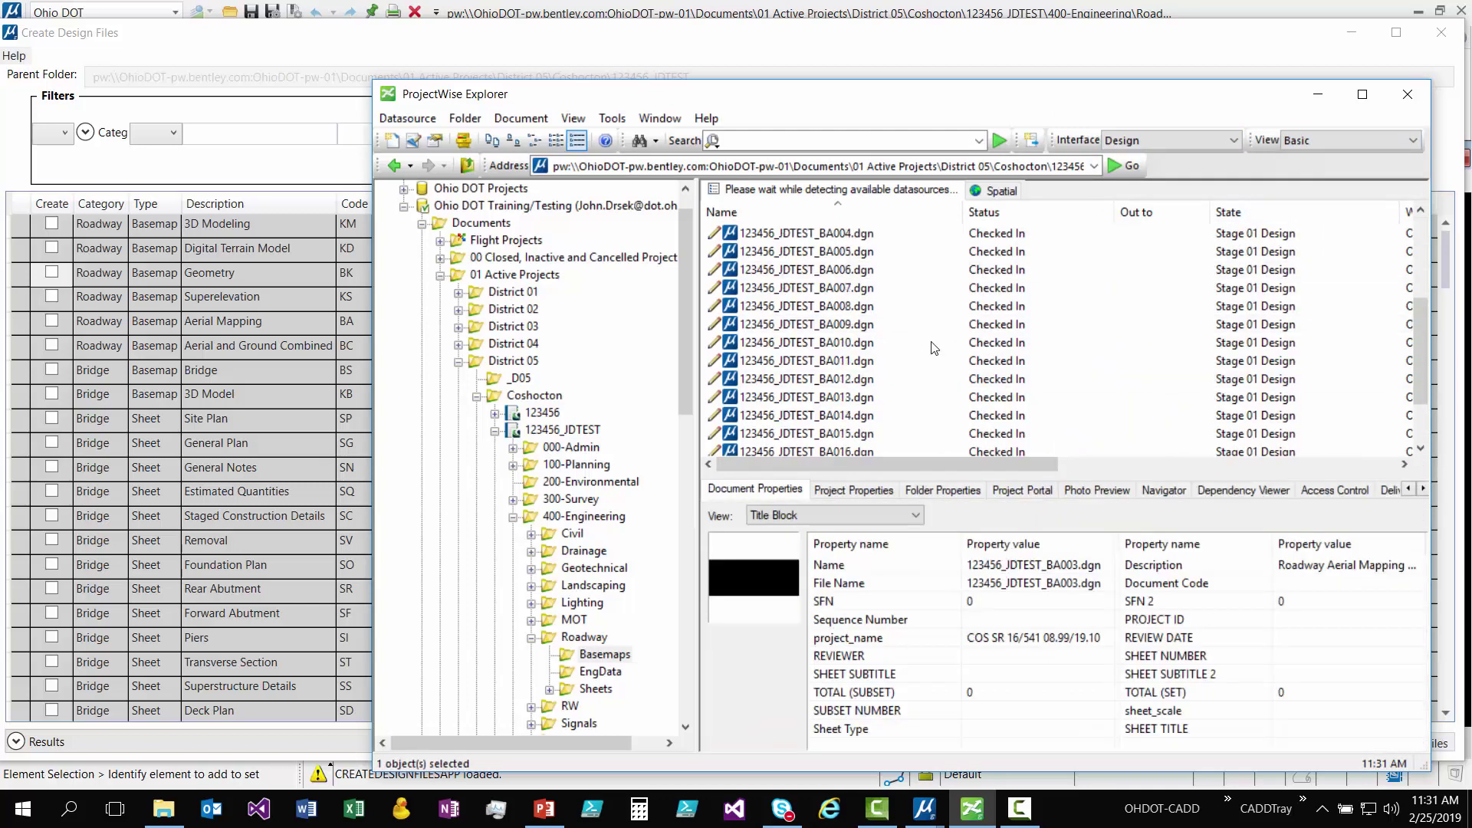
scroll(893, 349, "down", 2)
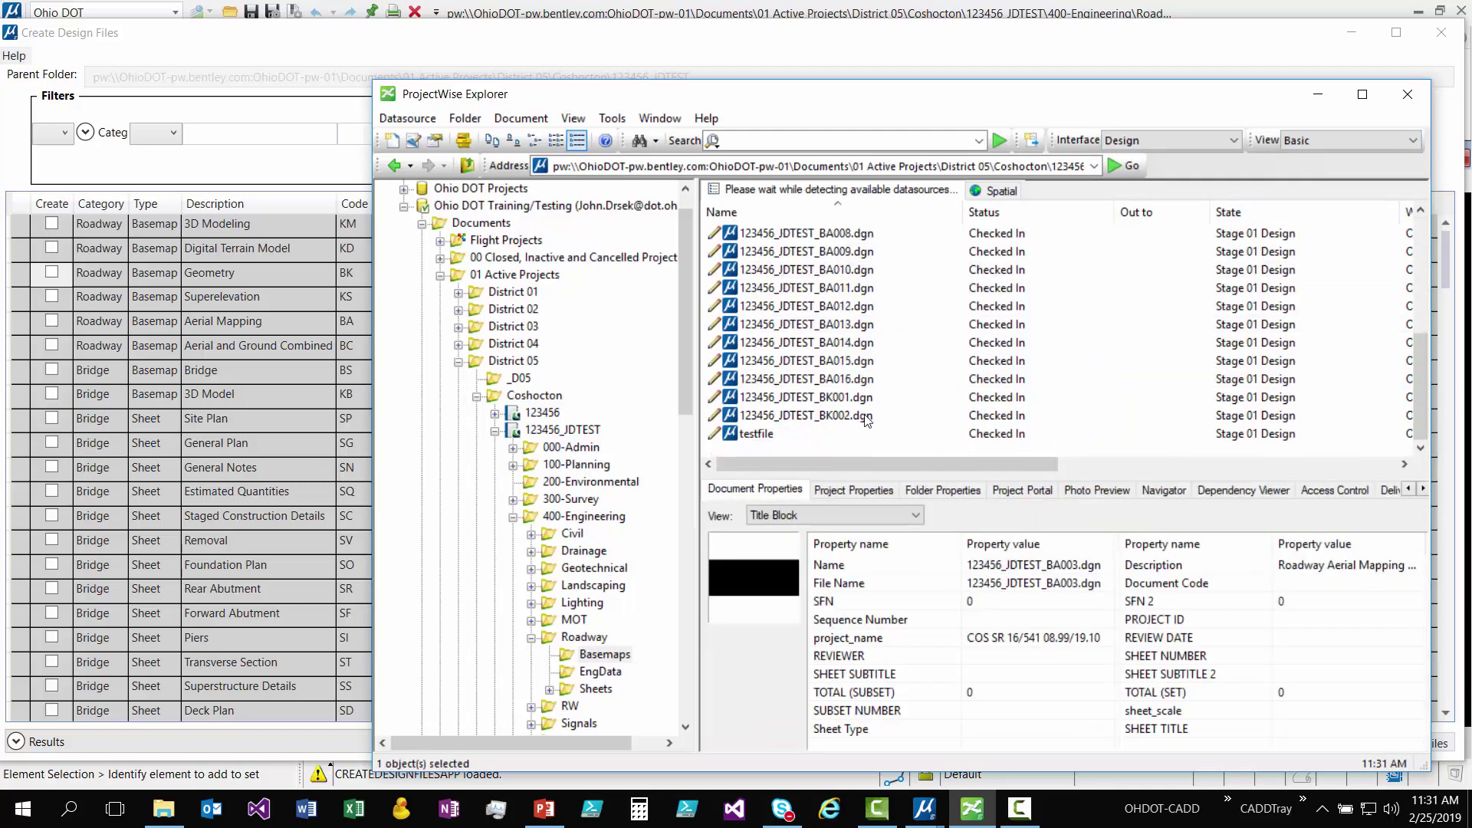
left_click(844, 416)
left_click_drag(918, 106, 774, 499)
- Read the Results log showing 123456_JDTEST_BK002.dgn in Roadway\Basemaps, then raise ProjectWise Explorer again
left_click(55, 274)
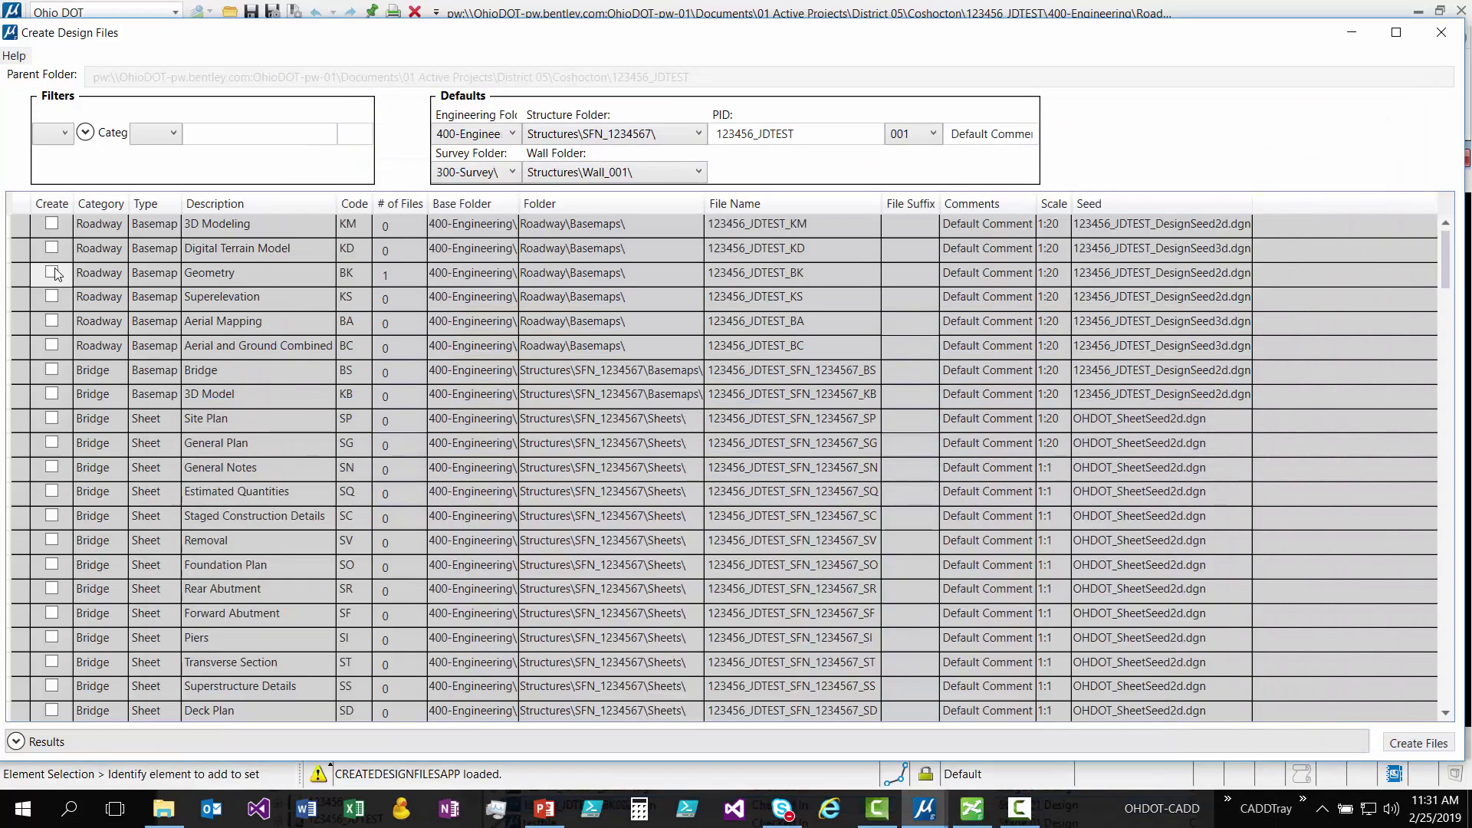
left_click(55, 274)
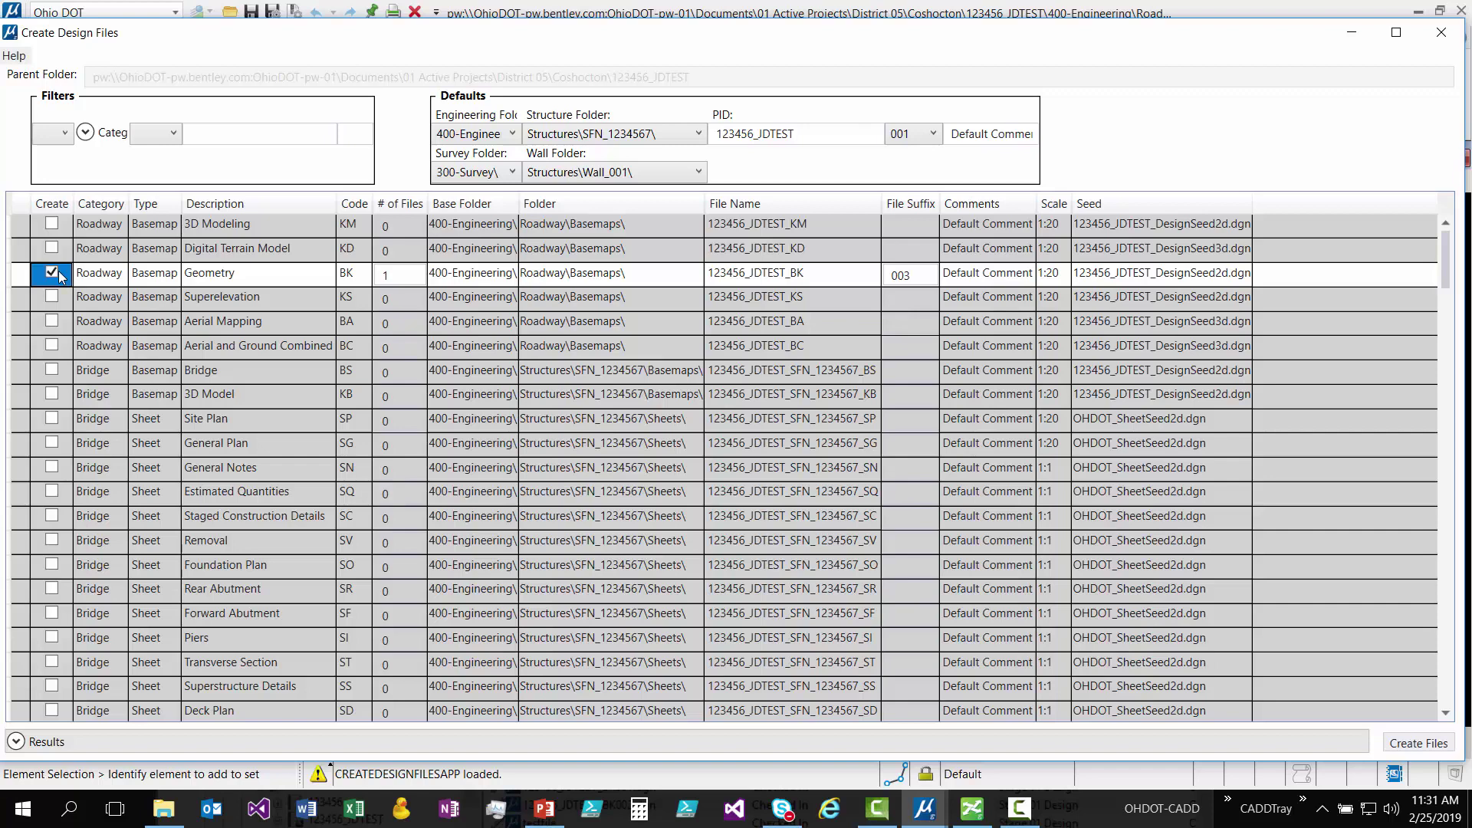
left_click(16, 742)
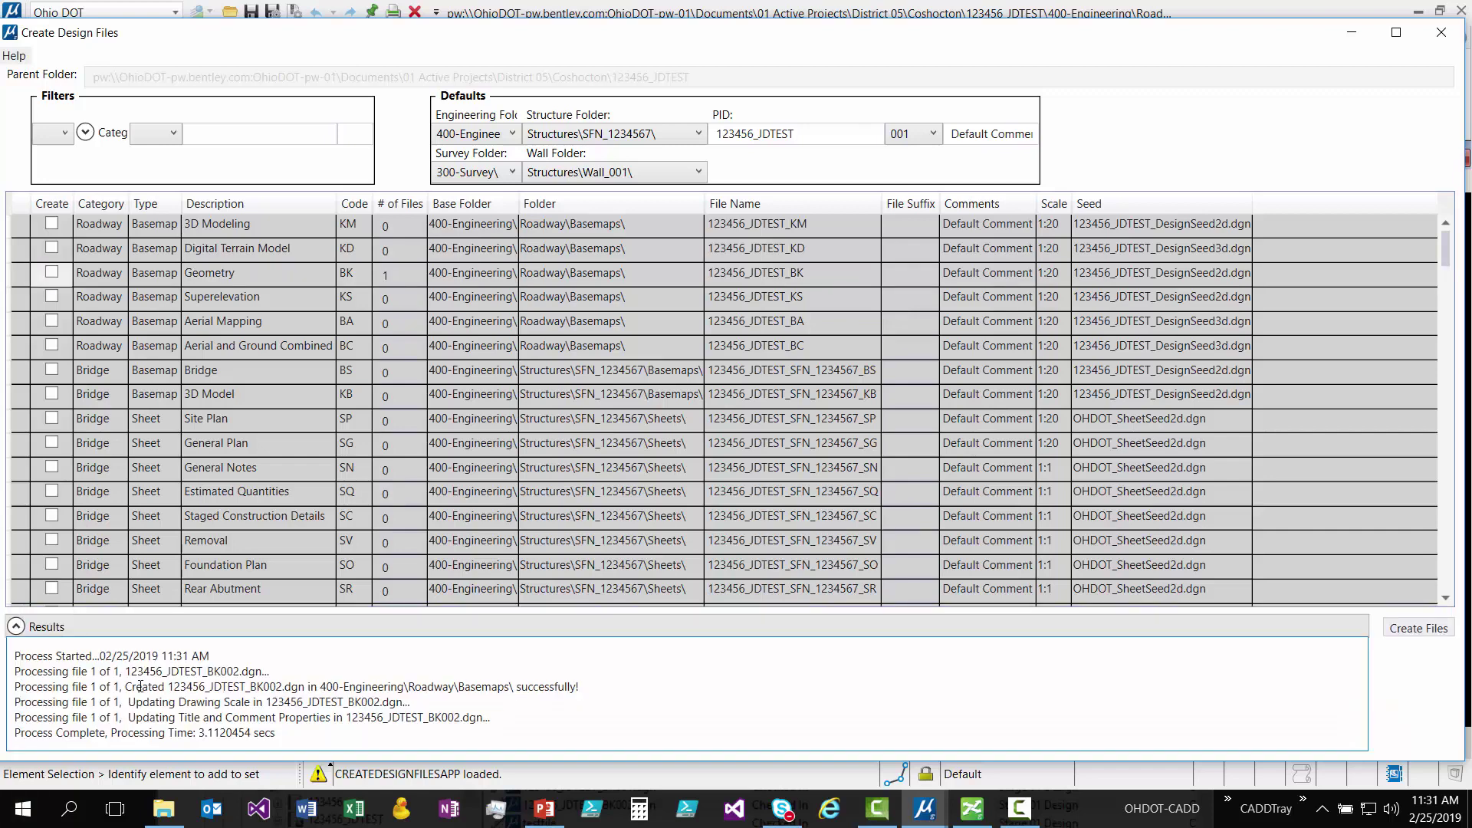
left_click_drag(232, 689, 292, 703)
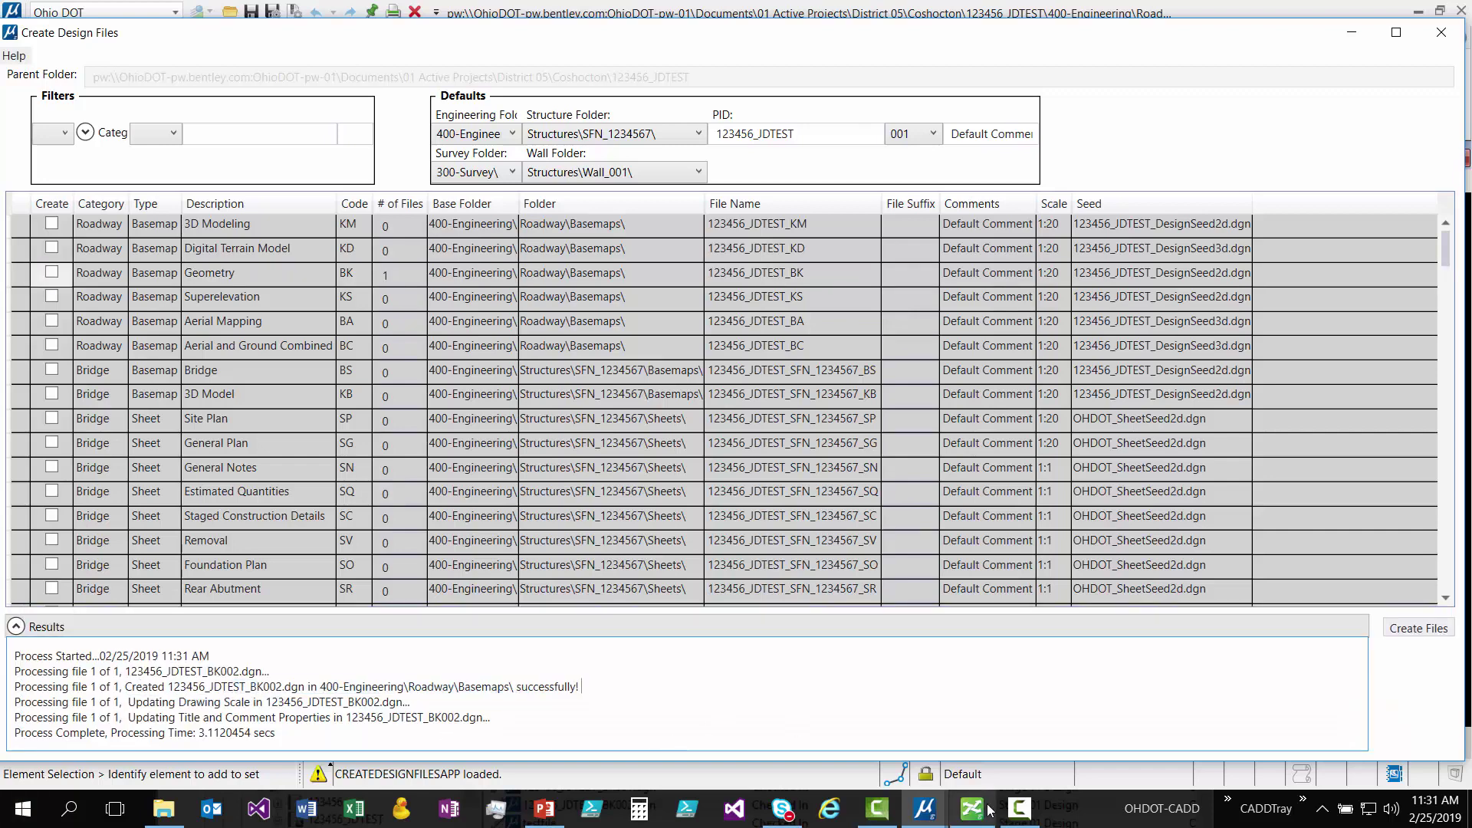
left_click_drag(747, 475, 780, 52)
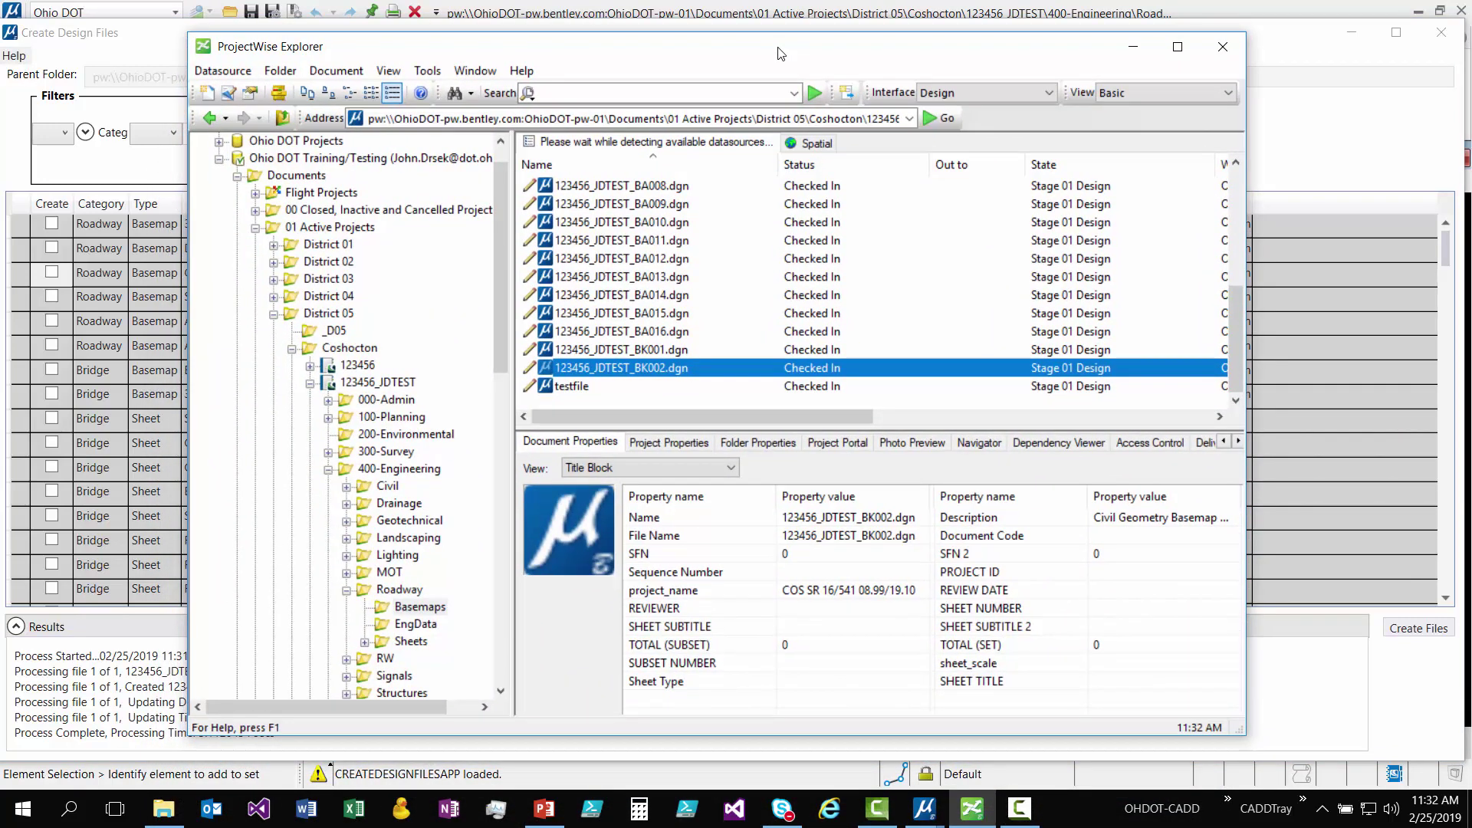